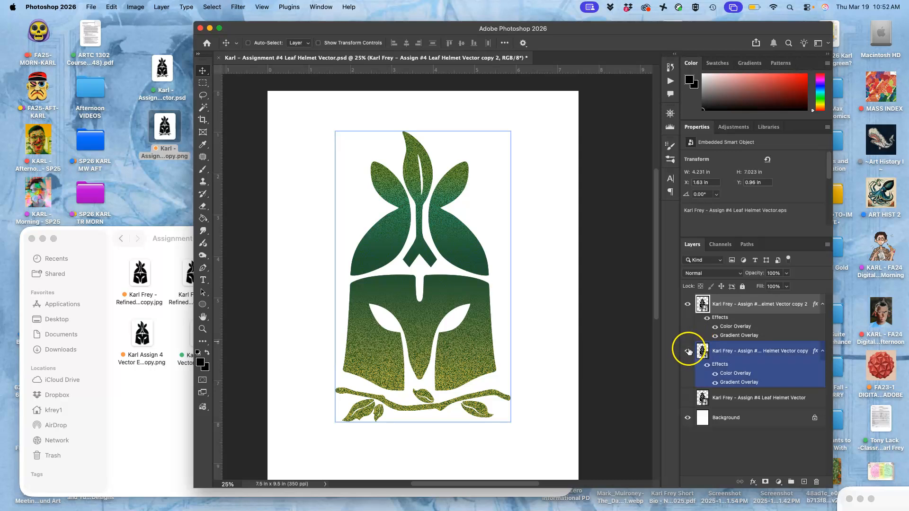
# Step: Add a stroke effect to the "Helmet Vector copy 2" layer and set its size to 29 px
pyautogui.doubleClick(721, 321)
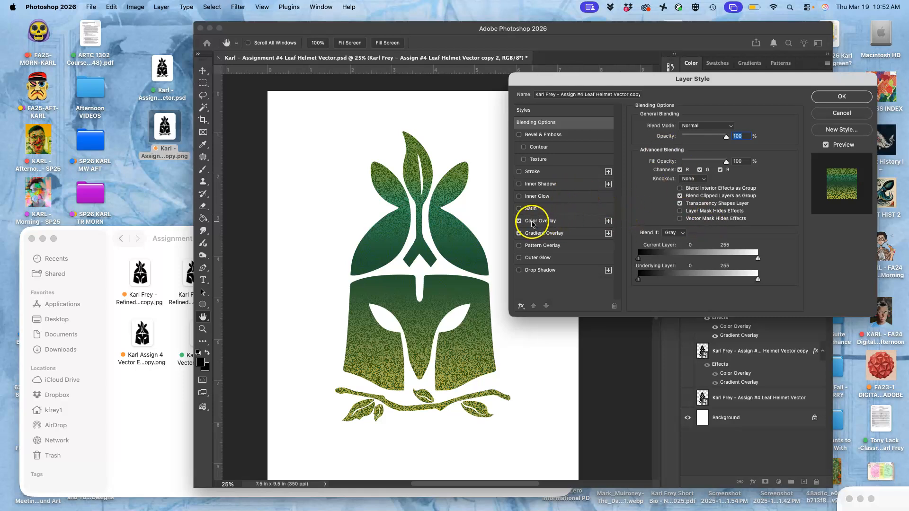
pyautogui.click(516, 222)
pyautogui.press('BackSpace')
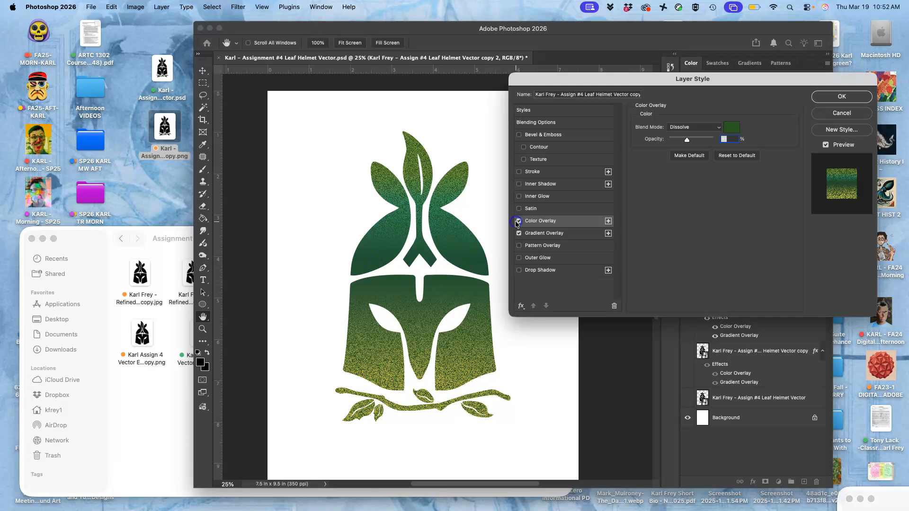
pyautogui.click(521, 222)
pyautogui.click(519, 172)
pyautogui.click(533, 172)
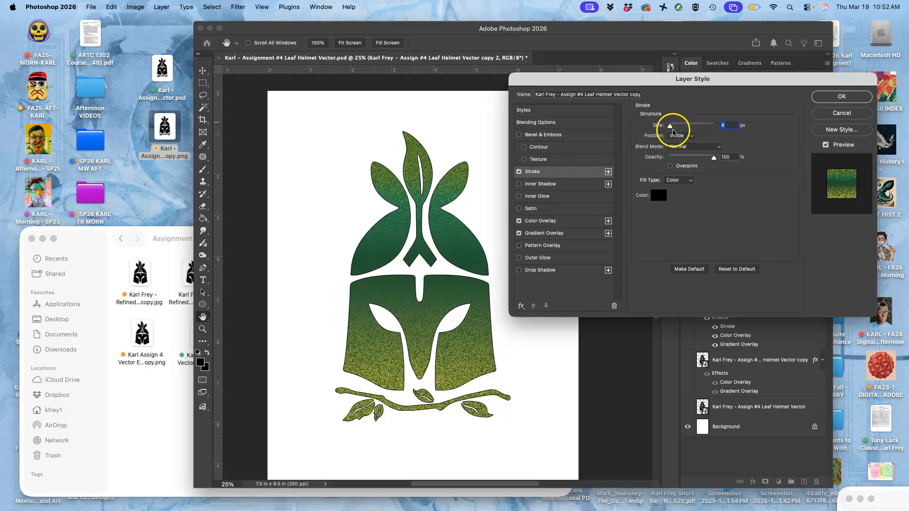
pyautogui.moveTo(670, 127); pyautogui.dragTo(600, 166)
pyautogui.moveTo(671, 127); pyautogui.dragTo(677, 127)
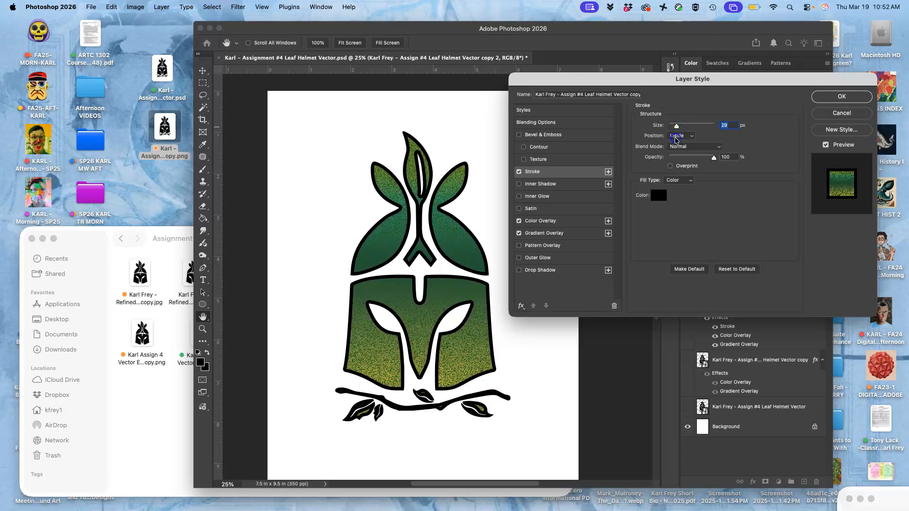
# Step: Try the Outside and Center positions for the stroke, and set its position back to Inside
pyautogui.click(676, 137)
pyautogui.click(676, 127)
pyautogui.click(679, 136)
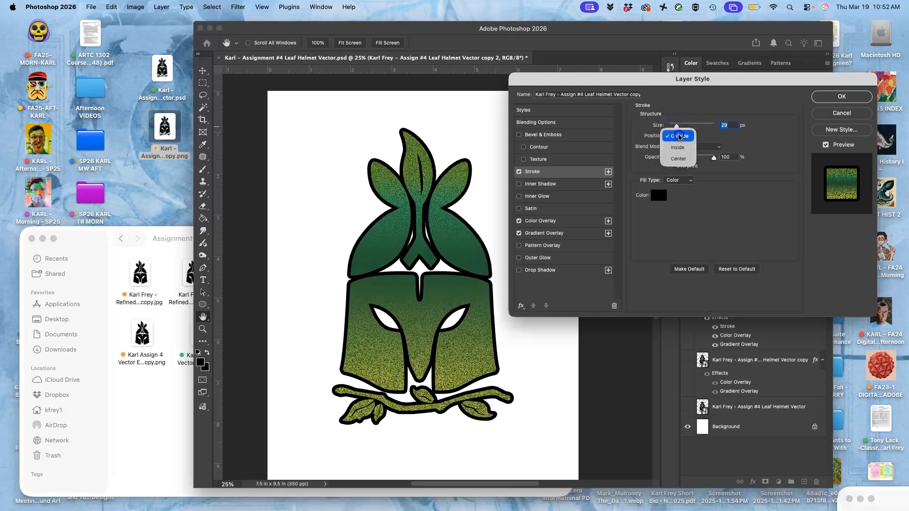
pyautogui.click(677, 160)
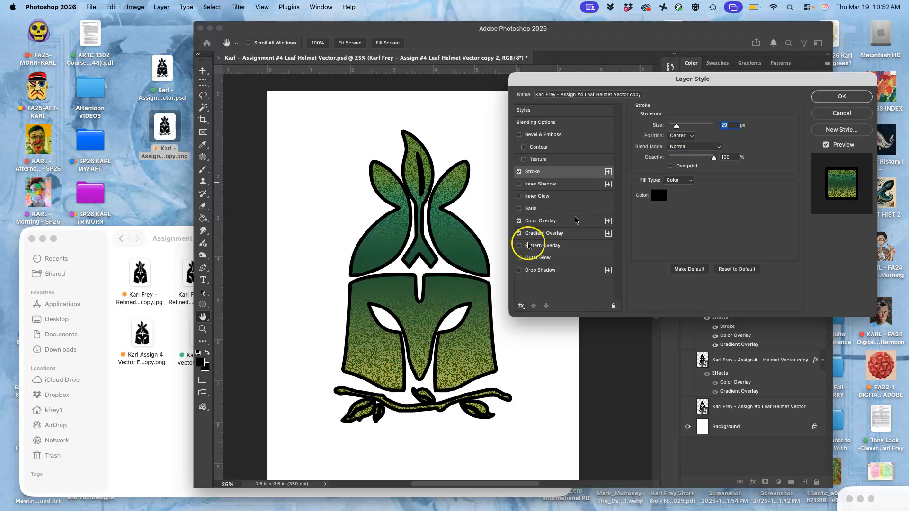
pyautogui.click(681, 137)
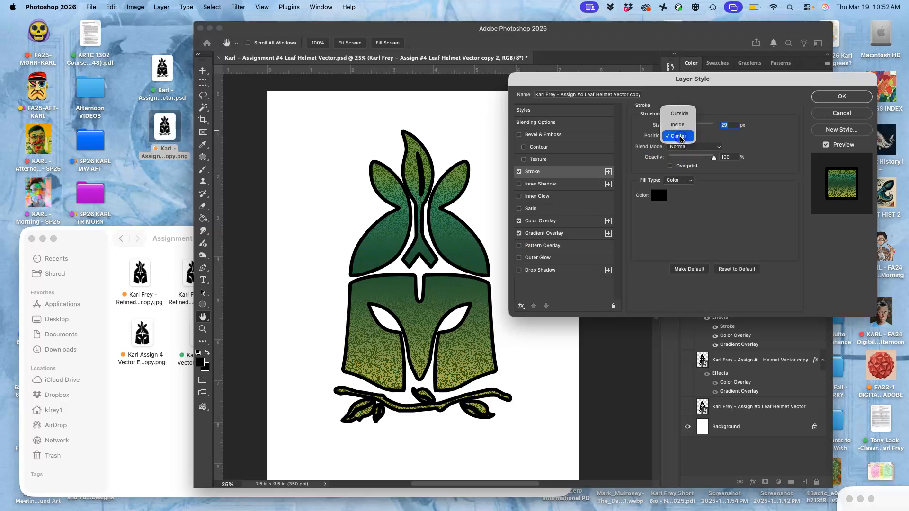
pyautogui.click(679, 125)
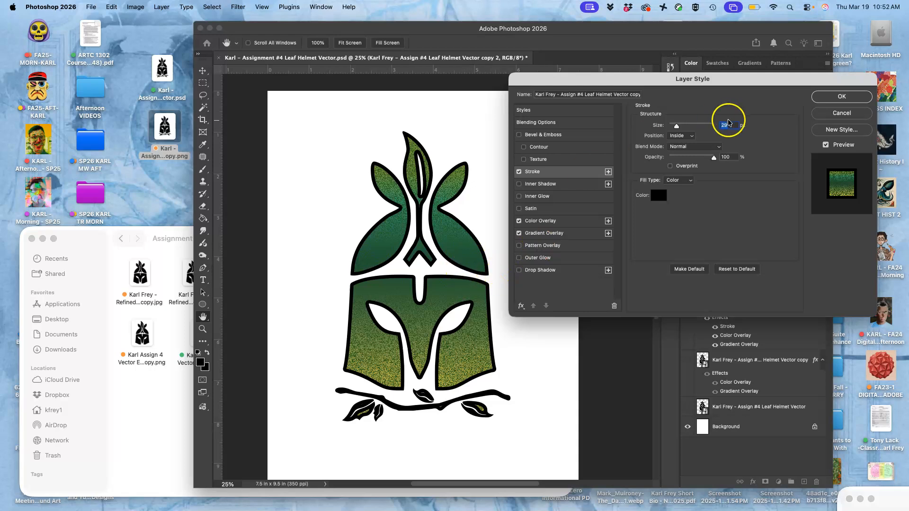
# Step: Set the stroke color to dark navy blue, #1d3354
pyautogui.click(659, 195)
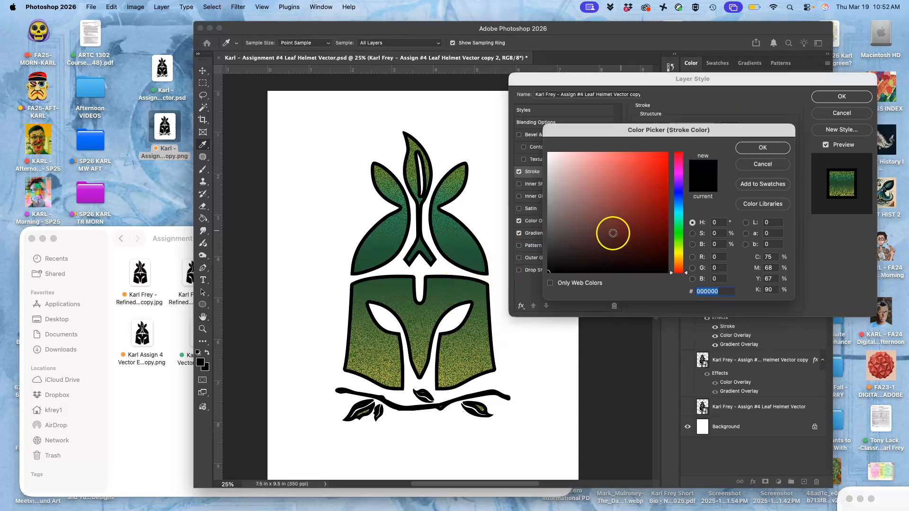
pyautogui.click(587, 238)
pyautogui.click(678, 201)
pyautogui.click(629, 222)
pyautogui.moveTo(629, 222)
pyautogui.mouseDown()
pyautogui.moveTo(628, 235)
pyautogui.moveTo(619, 215)
pyautogui.mouseUp()
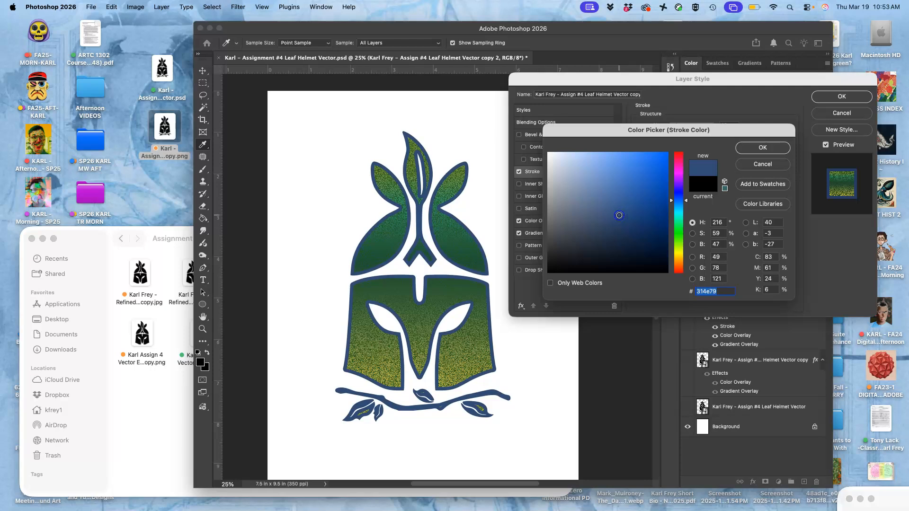
pyautogui.moveTo(618, 225); pyautogui.dragTo(626, 233)
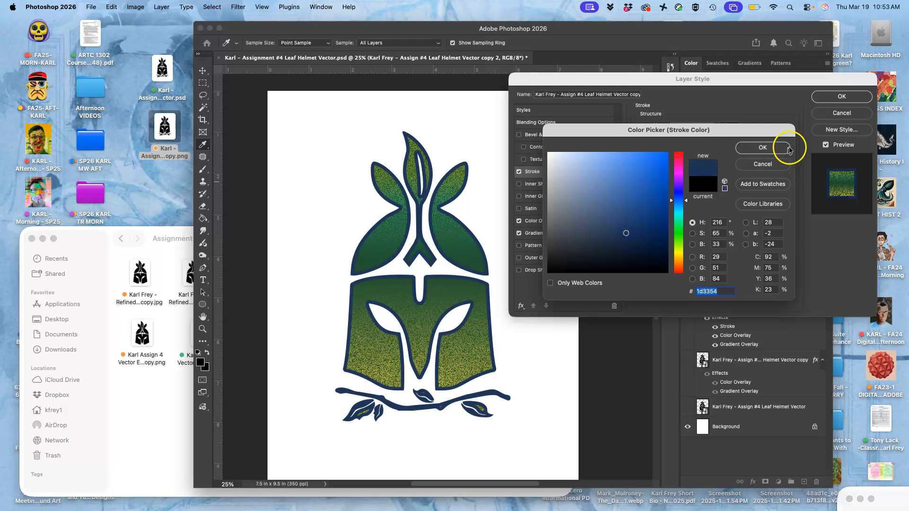
pyautogui.click(773, 148)
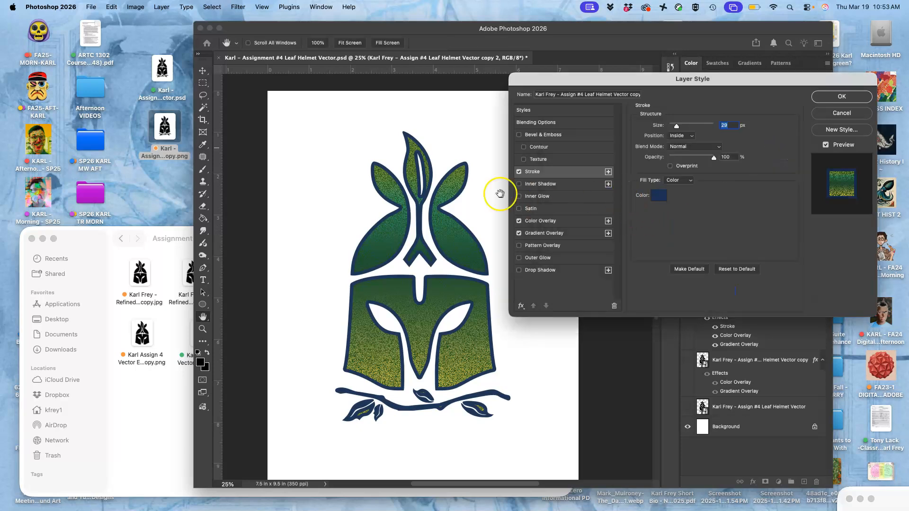
# Step: Compare the helmet artwork with and without the stroke, leaving the stroke enabled
pyautogui.click(519, 173)
pyautogui.click(519, 173)
pyautogui.click(519, 173)
pyautogui.click(519, 173)
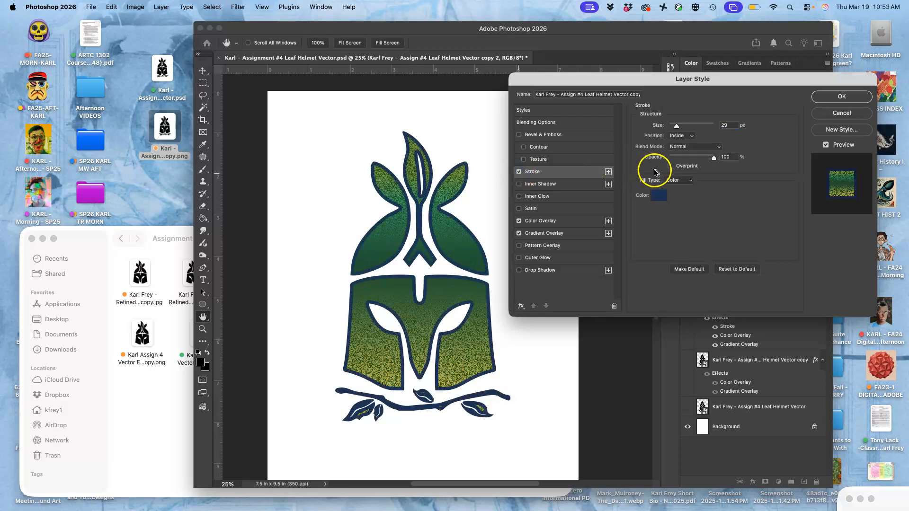
# Step: Lower the stroke's opacity to 82% and try the Dissolve blend mode on it
pyautogui.moveTo(714, 157); pyautogui.dragTo(705, 160)
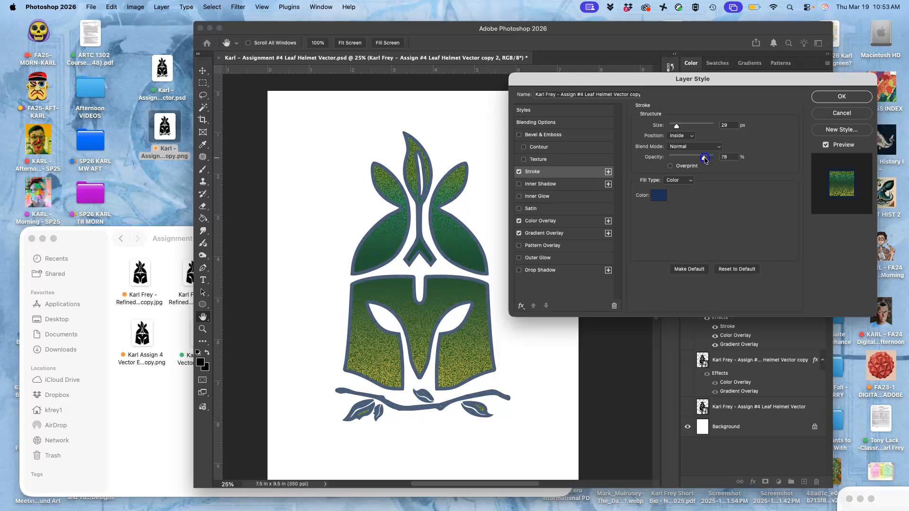
pyautogui.moveTo(704, 161); pyautogui.dragTo(702, 161)
pyautogui.click(691, 148)
pyautogui.click(689, 157)
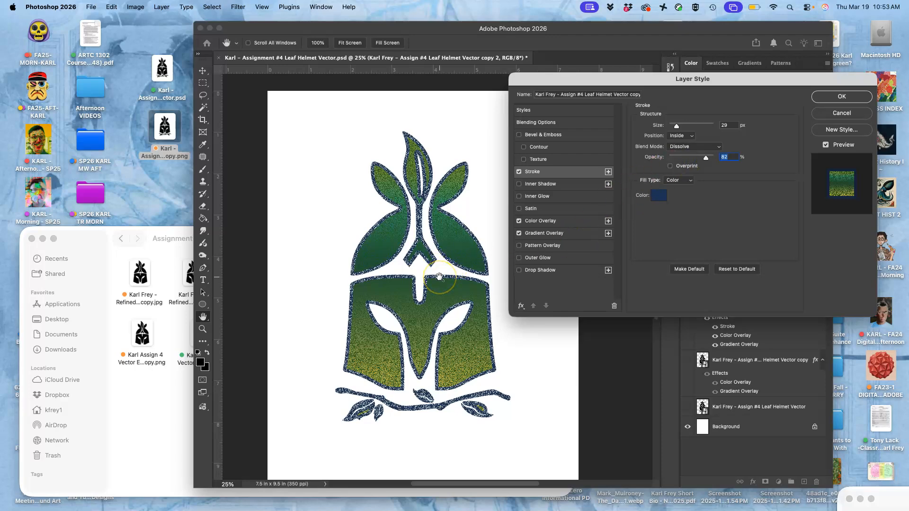
# Step: Check the dissolved stroke up close and set its blend mode back to Normal
pyautogui.scroll(7, 439, 277)
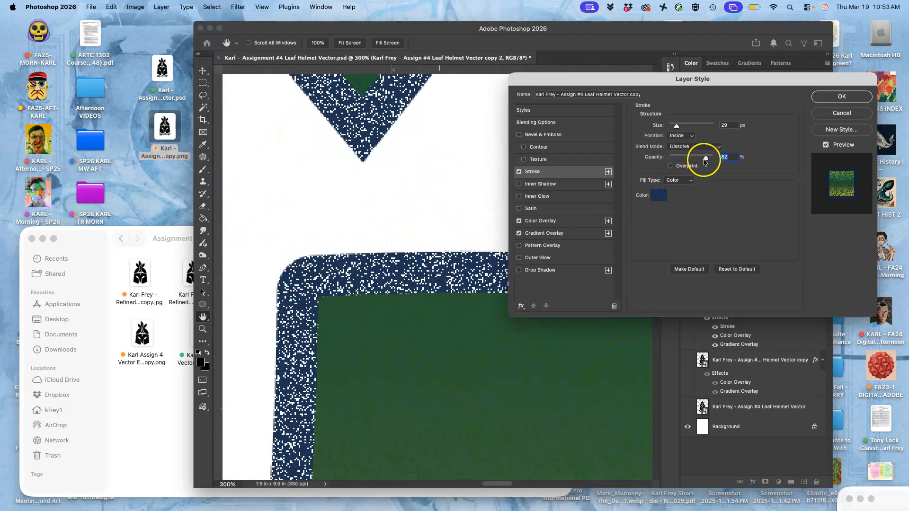
pyautogui.click(707, 147)
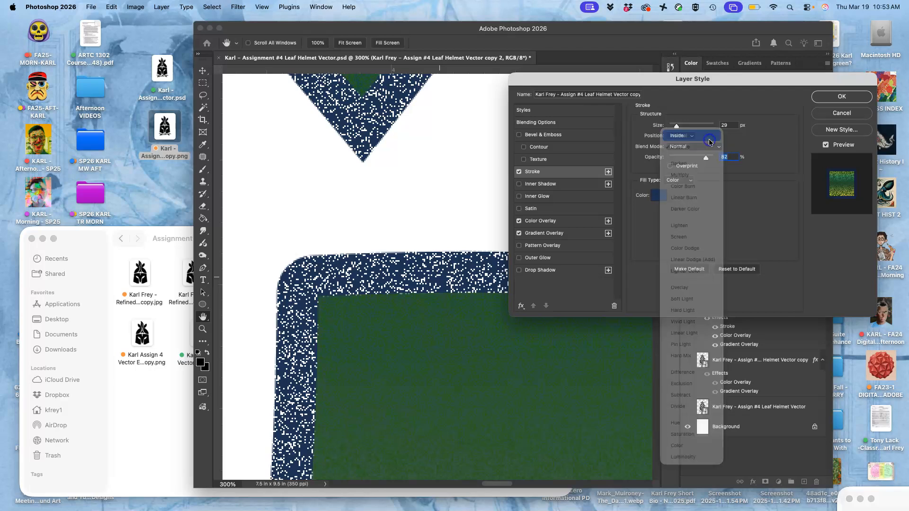
pyautogui.click(709, 142)
pyautogui.scroll(-5, 450, 270)
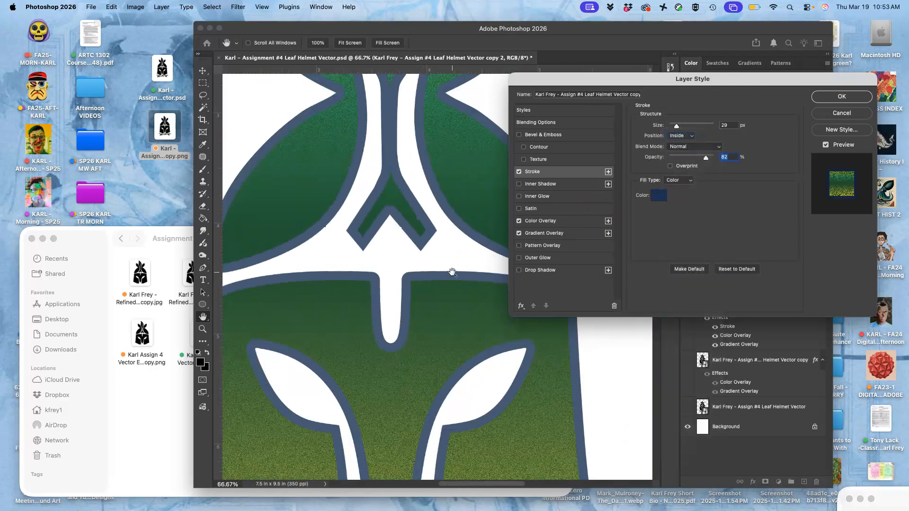
pyautogui.scroll(-3, 452, 272)
pyautogui.click(479, 305)
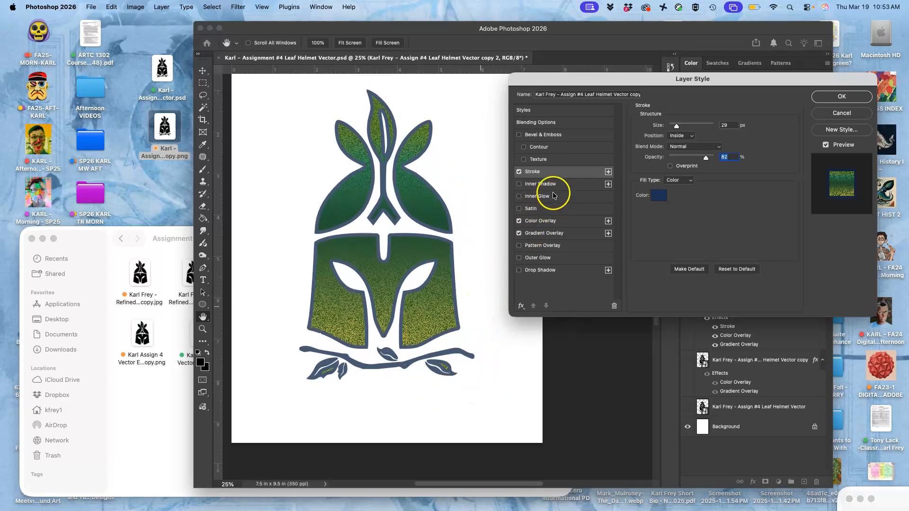
# Step: Add a drop shadow with 26% opacity, 20 px distance, 14% spread, 38 px size and 0% noise
pyautogui.click(520, 272)
pyautogui.click(539, 273)
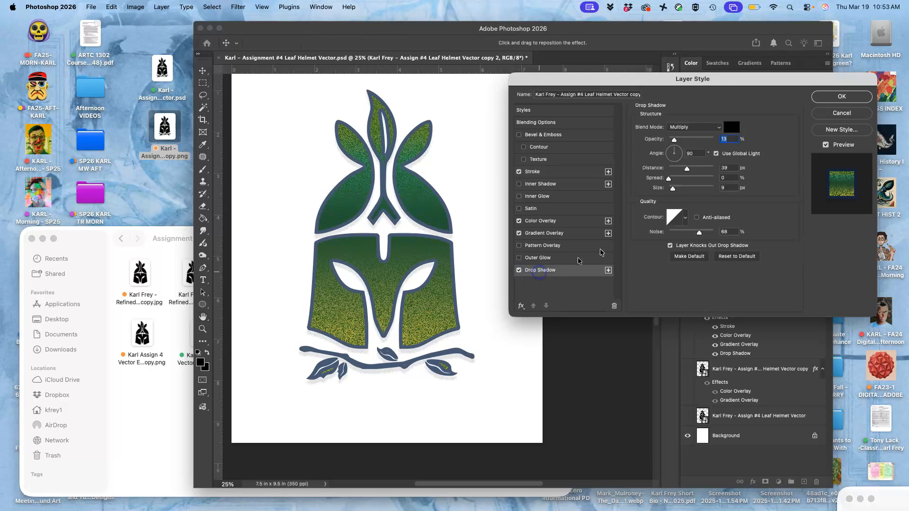
pyautogui.moveTo(675, 141); pyautogui.dragTo(673, 189)
pyautogui.click(688, 170)
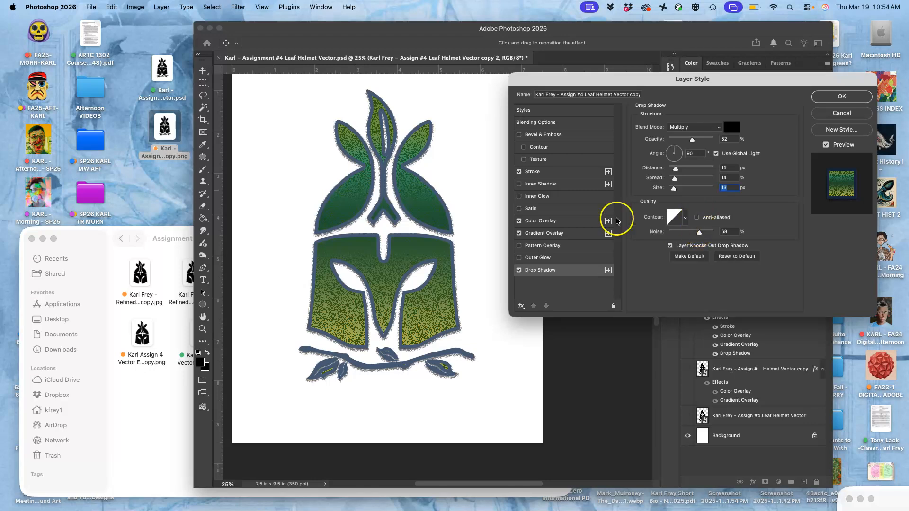
pyautogui.moveTo(699, 233); pyautogui.dragTo(648, 234)
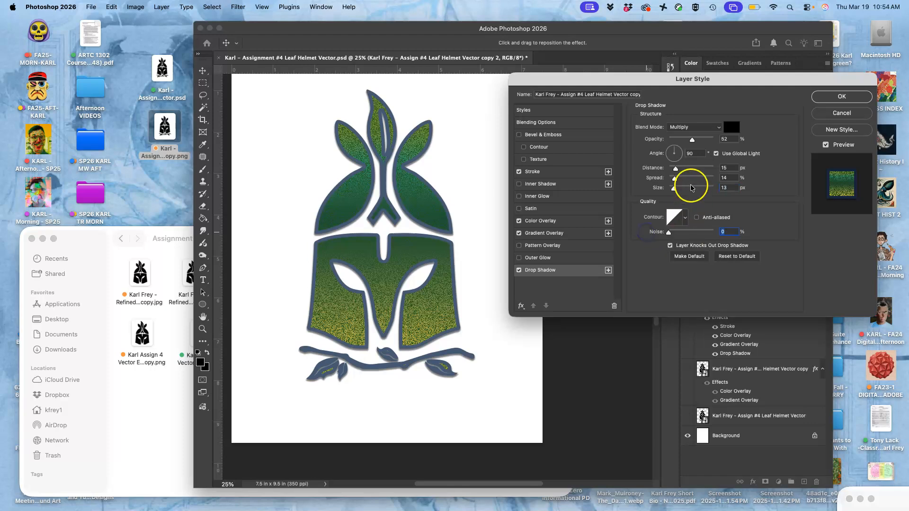
pyautogui.moveTo(687, 142); pyautogui.dragTo(681, 140)
pyautogui.moveTo(675, 169); pyautogui.dragTo(678, 188)
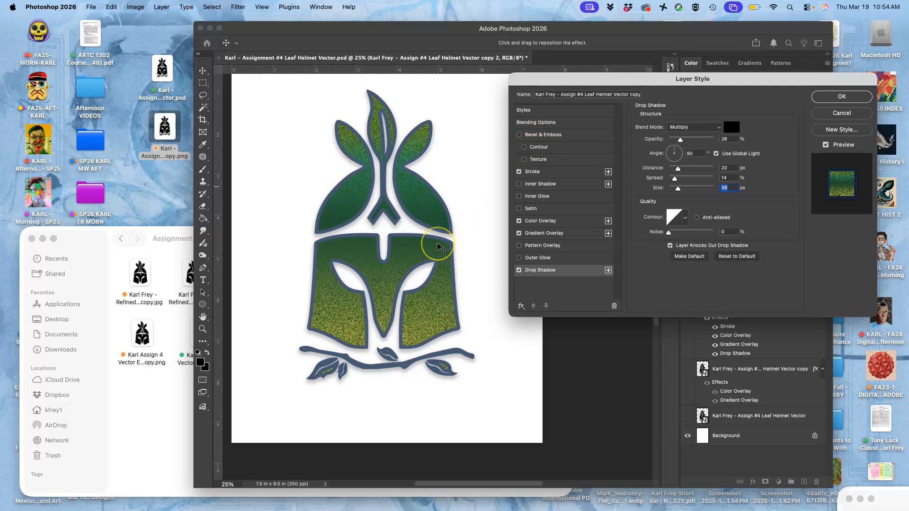
# Step: Enable Bevel & Emboss on the helmet layer and inspect its effect along the stroked edges
pyautogui.scroll(2, 438, 247)
pyautogui.scroll(2, 447, 296)
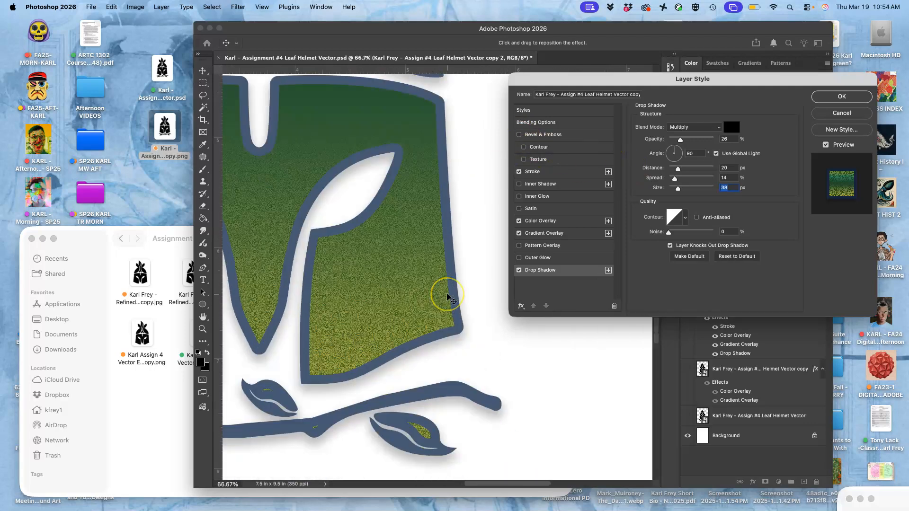
pyautogui.scroll(3, 448, 298)
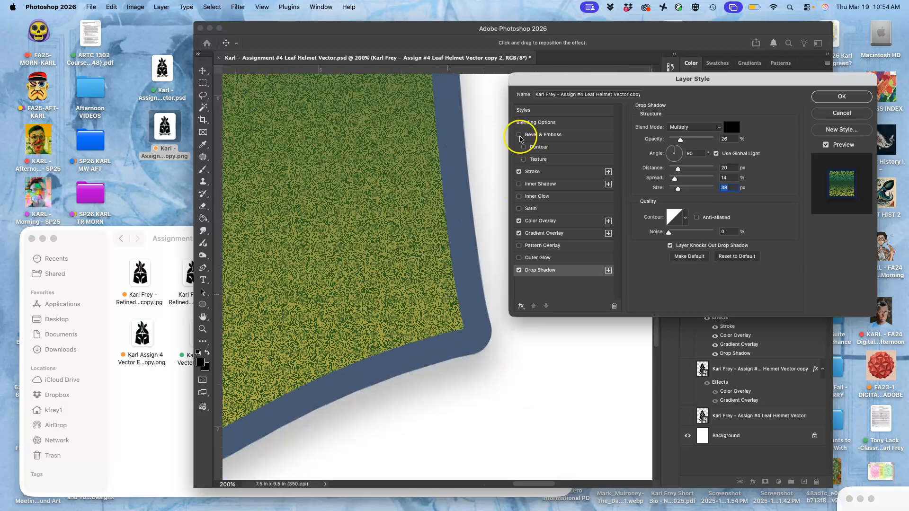
pyautogui.click(520, 136)
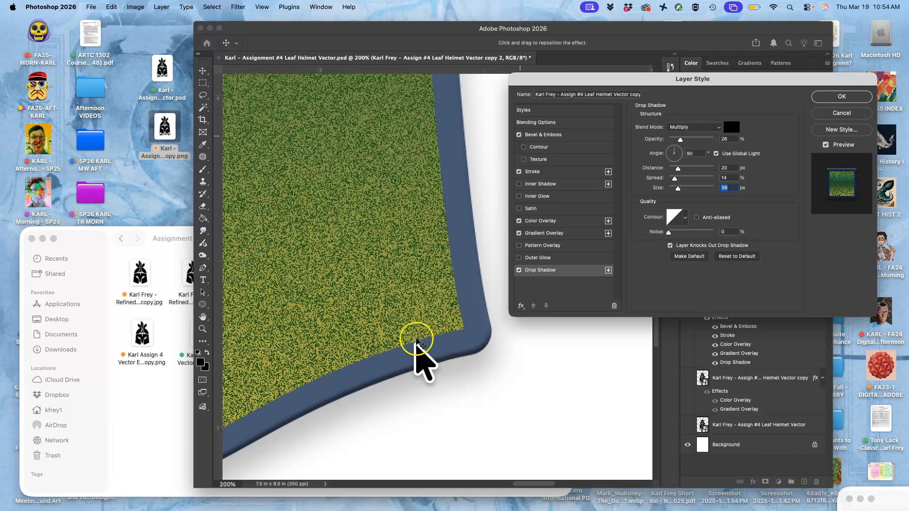
pyautogui.scroll(-4, 414, 327)
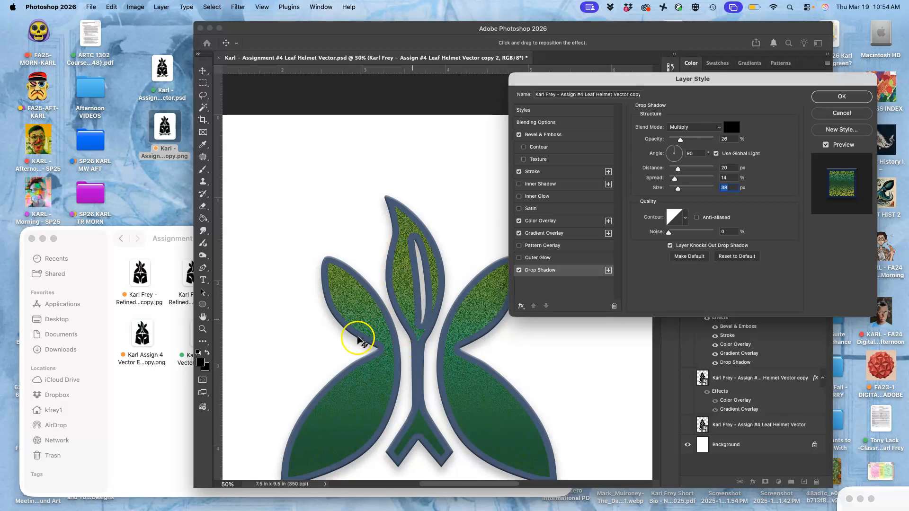
pyautogui.scroll(-5, 361, 362)
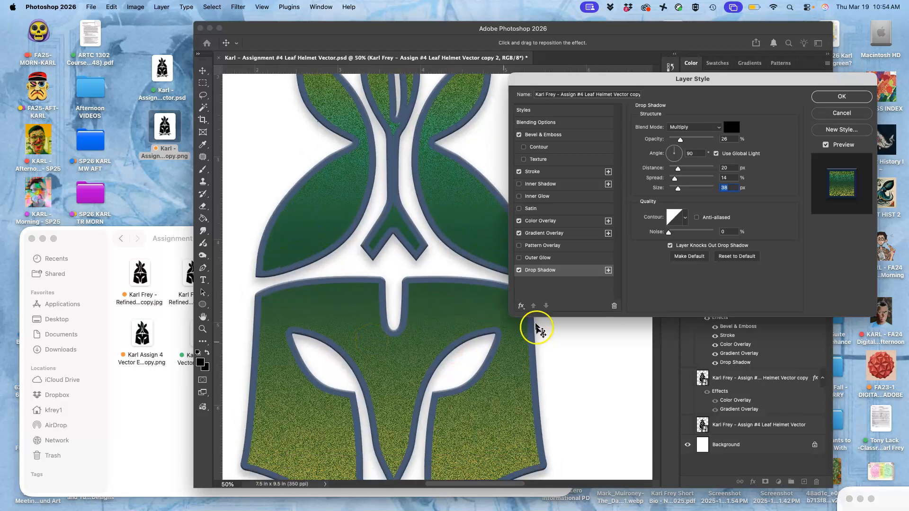
# Step: Check the whole helmet with the drop shadow kept on and apply the layer style
pyautogui.click(519, 270)
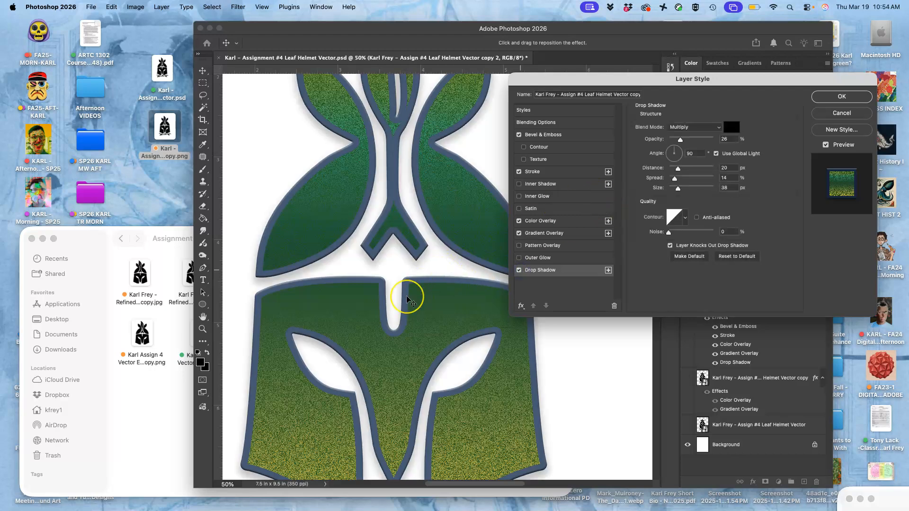
pyautogui.scroll(2, 408, 299)
pyautogui.press('super+minus')
pyautogui.press('super+minus')
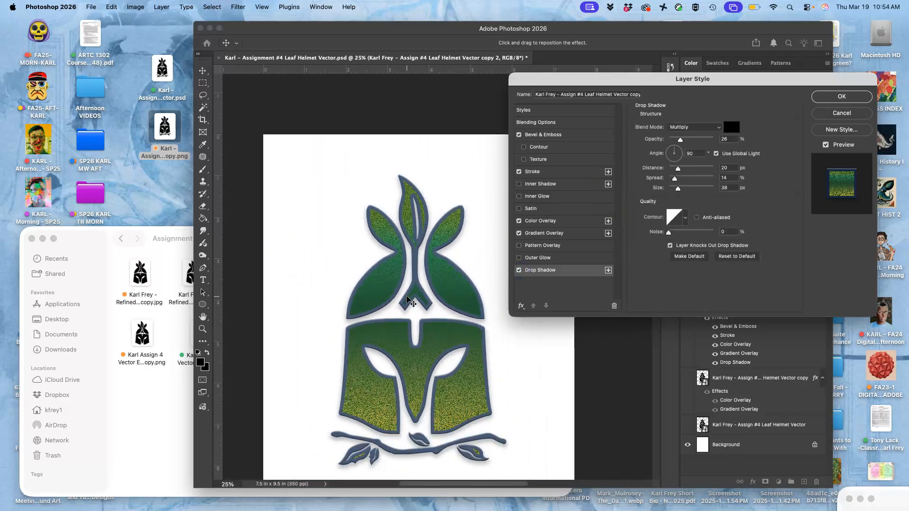
pyautogui.scroll(-3, 409, 302)
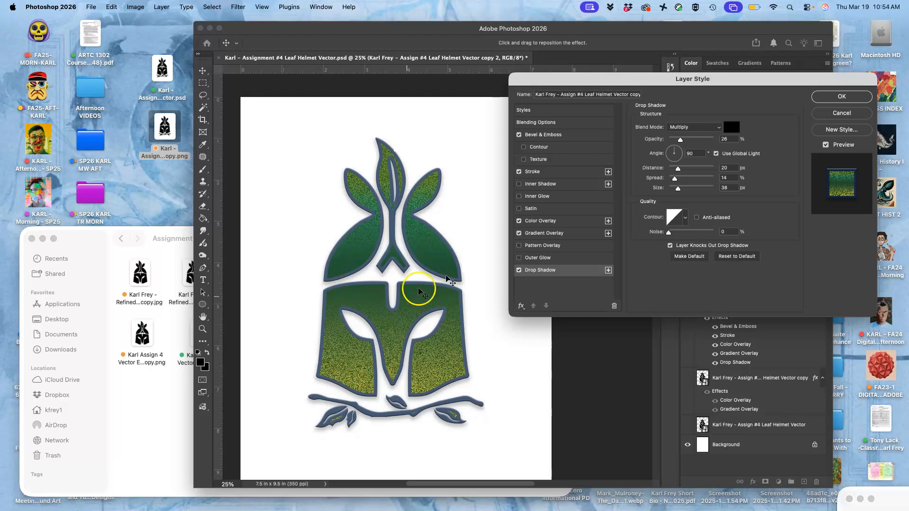
pyautogui.click(842, 97)
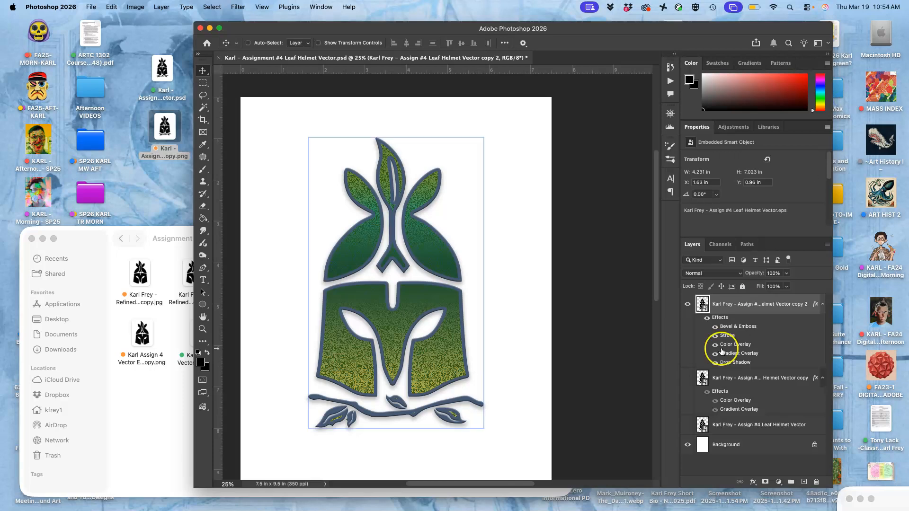
# Step: Compare the newly styled "copy 2" layer with the earlier helmet copy, leaving only the new version and the background visible
pyautogui.click(688, 377)
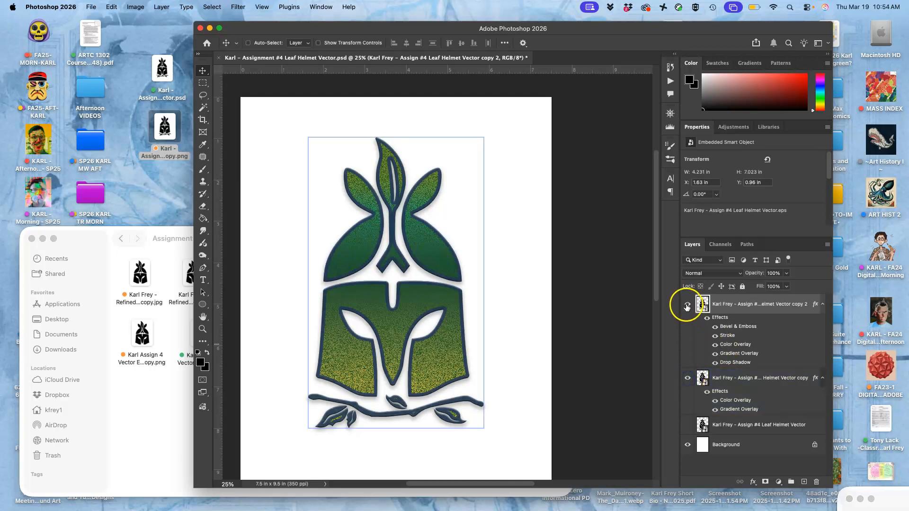
pyautogui.click(687, 304)
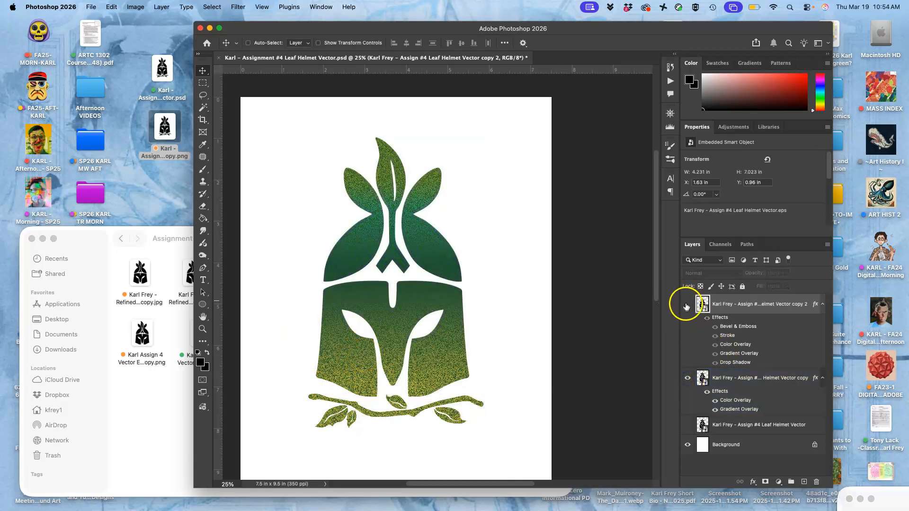
pyautogui.click(687, 305)
pyautogui.click(688, 377)
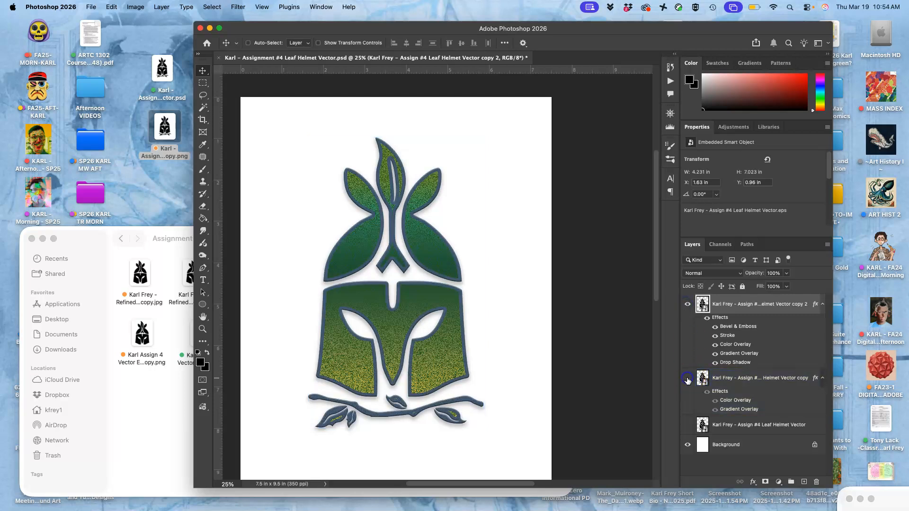
# Step: Briefly show the earlier helmet copy behind the new version for comparison, then hide it again
pyautogui.click(687, 378)
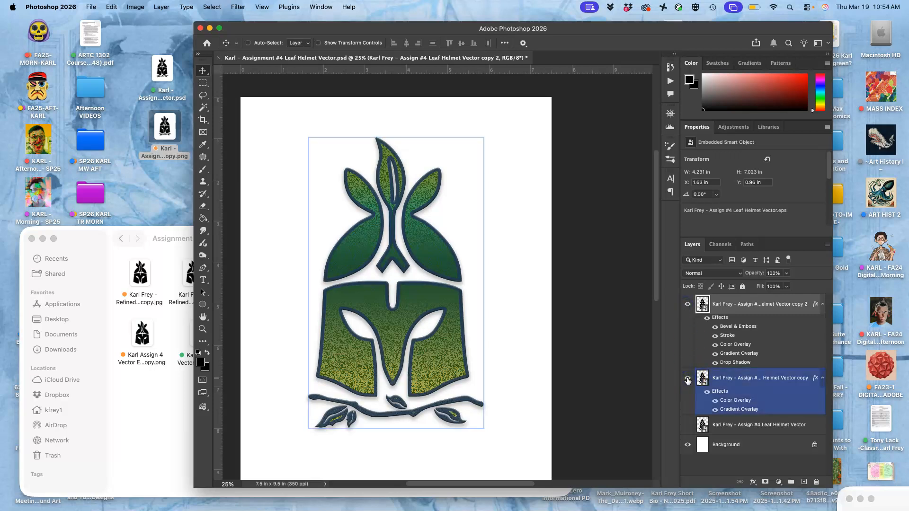
pyautogui.click(687, 379)
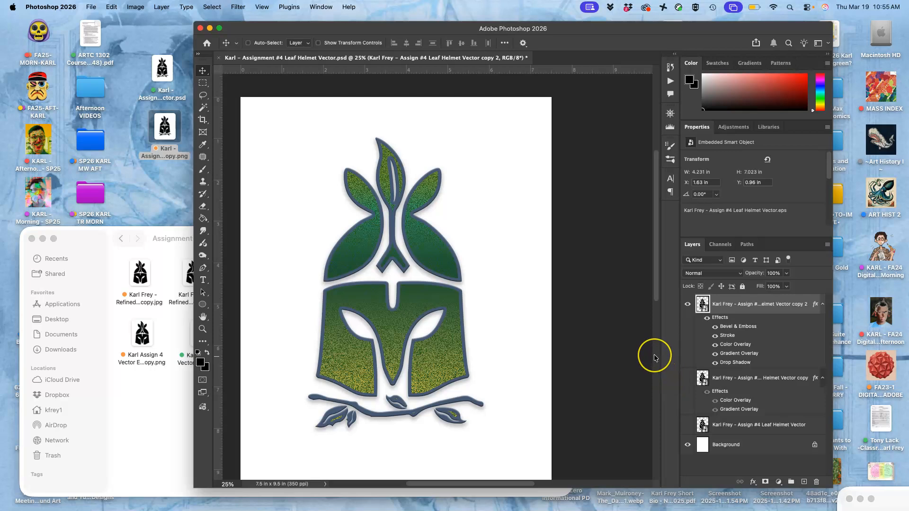
# Step: Add a new layer above the helmet and draw a black triangle without a stroke, about 5.9 × 4.4 in
pyautogui.press('super+minus')
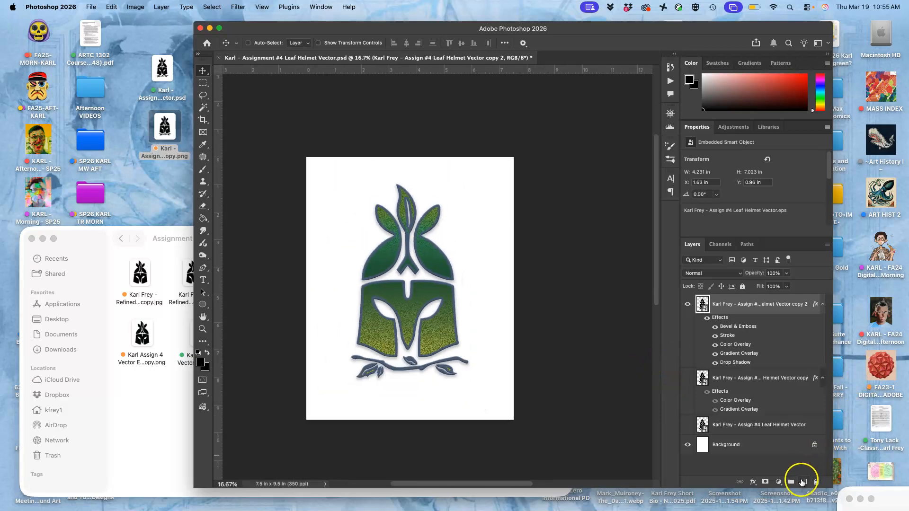
pyautogui.click(805, 481)
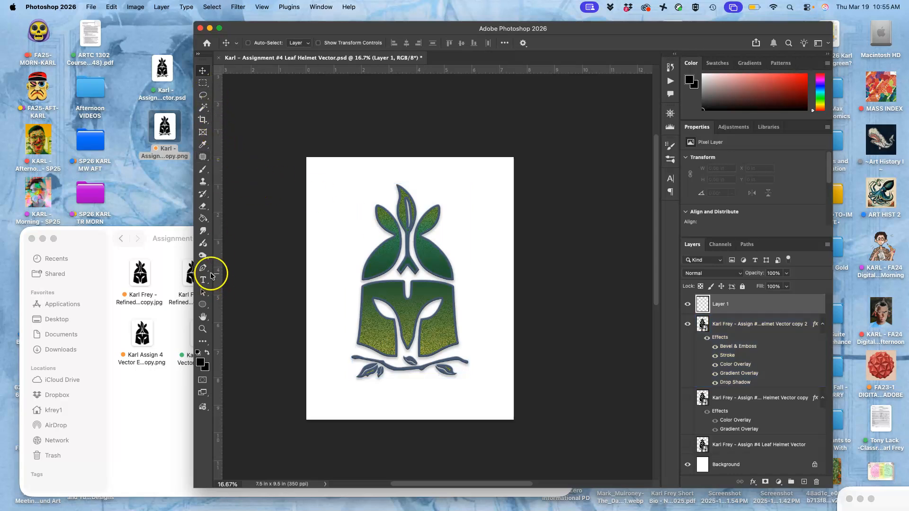
pyautogui.click(202, 305)
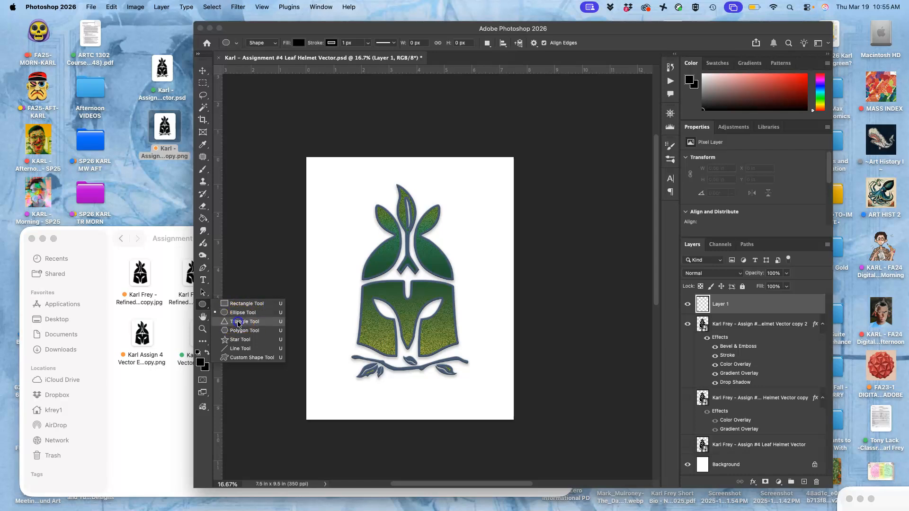
pyautogui.click(238, 322)
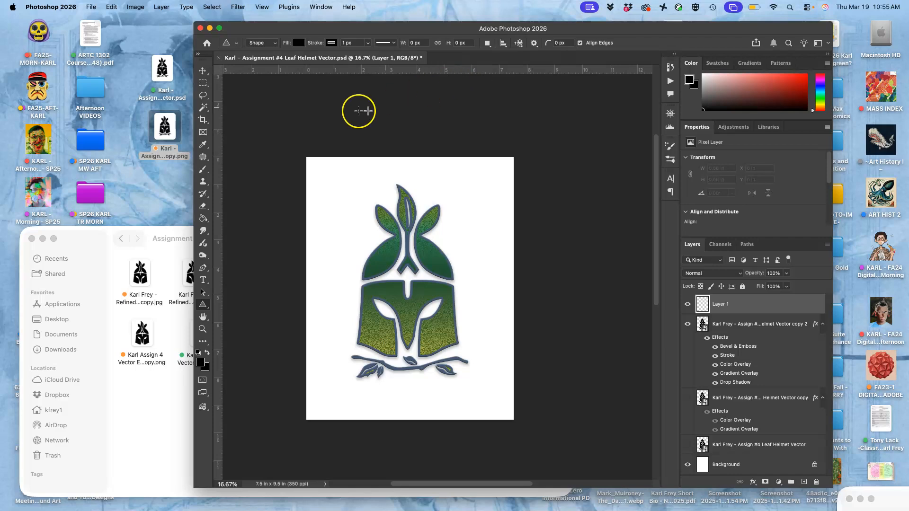
pyautogui.click(333, 44)
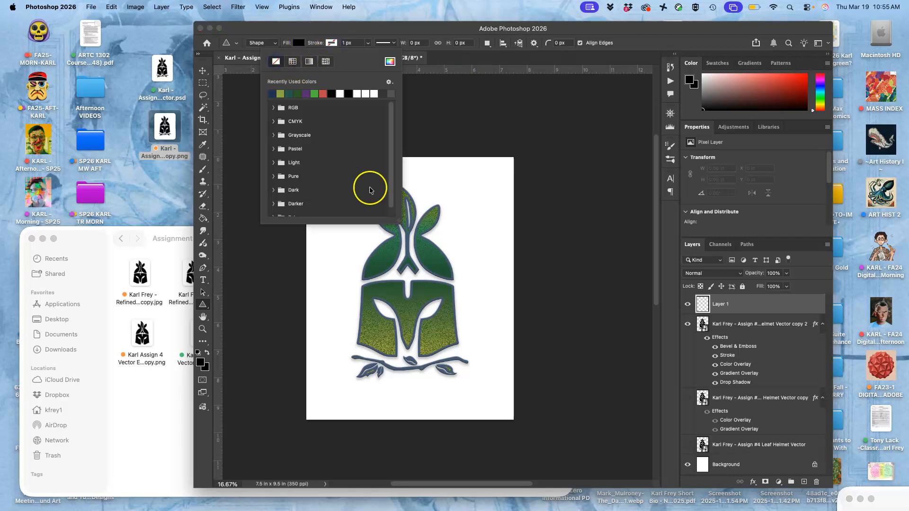
pyautogui.click(349, 256)
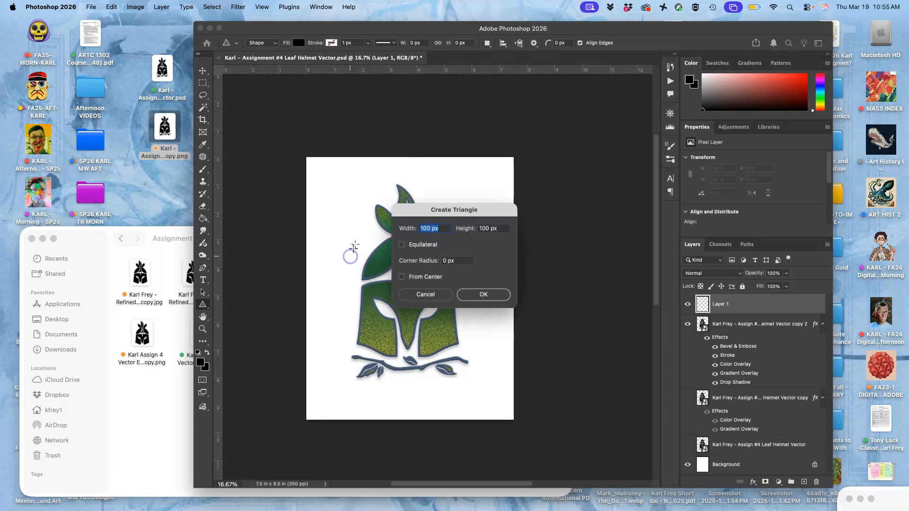
pyautogui.click(470, 294)
pyautogui.moveTo(357, 265); pyautogui.dragTo(514, 377)
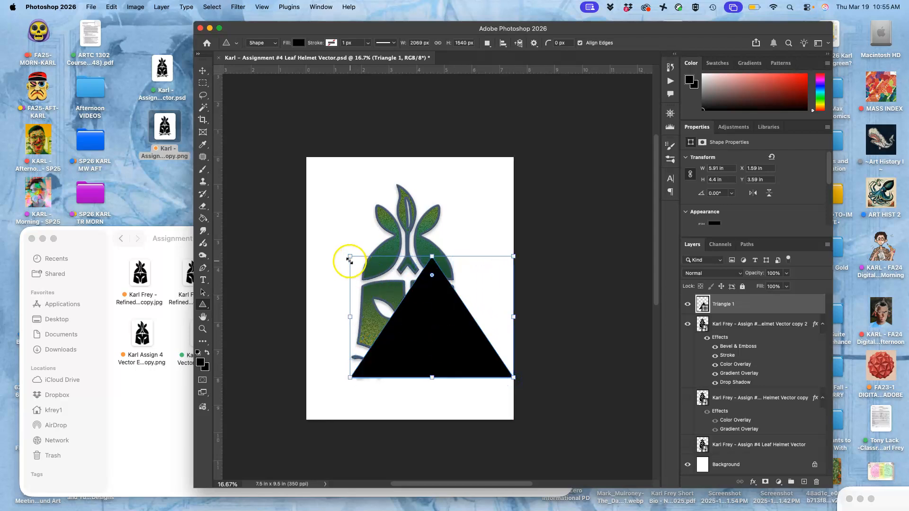
# Step: Resize the triangle to about 5.4 × 3.9 in, centred horizontally on the page, and move it up to the page's top edge
pyautogui.moveTo(350, 258); pyautogui.dragTo(308, 229)
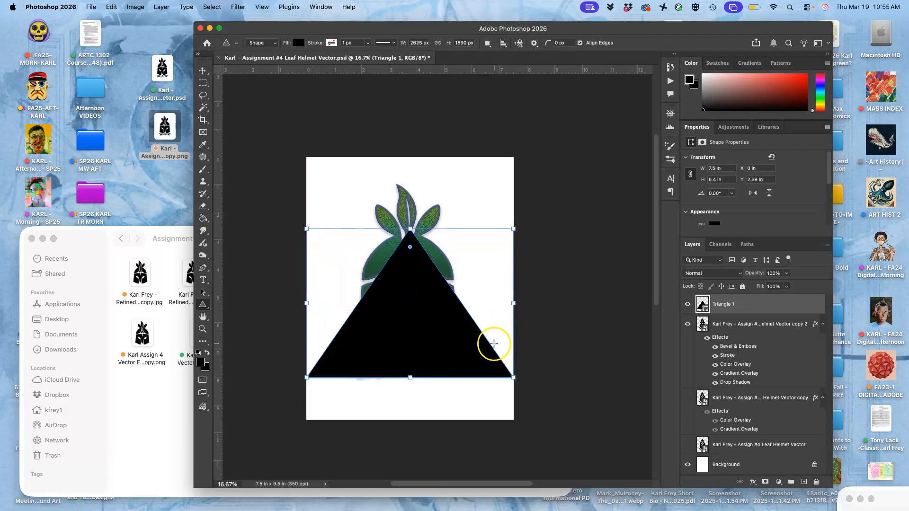
pyautogui.moveTo(514, 378); pyautogui.dragTo(494, 349)
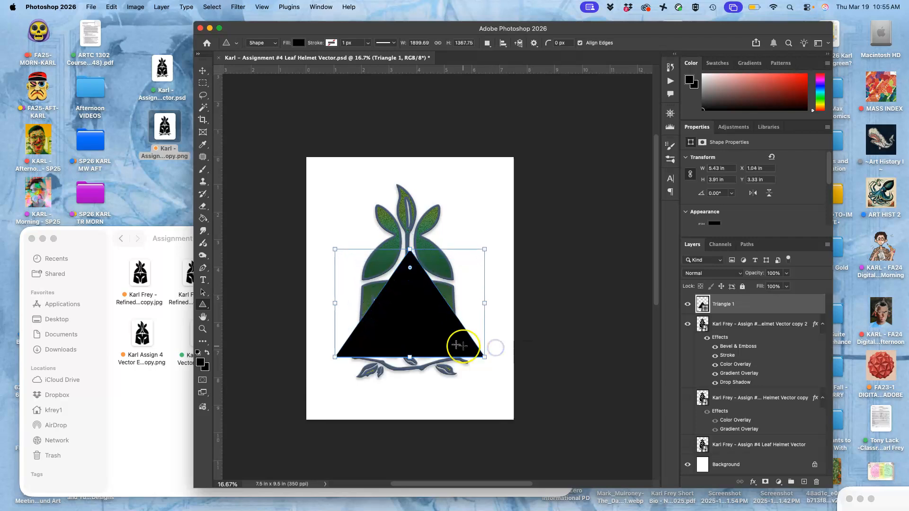
pyautogui.click(202, 71)
pyautogui.moveTo(405, 308); pyautogui.dragTo(405, 213)
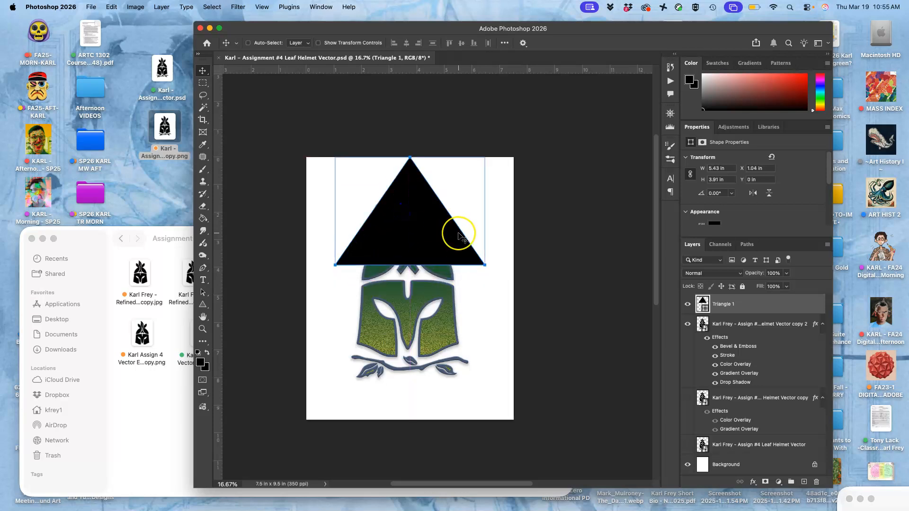
# Step: Widen the triangle from its centre to about 6.7 in and nudge it down to about 0.12 in below the page's top edge
pyautogui.press('super+t')
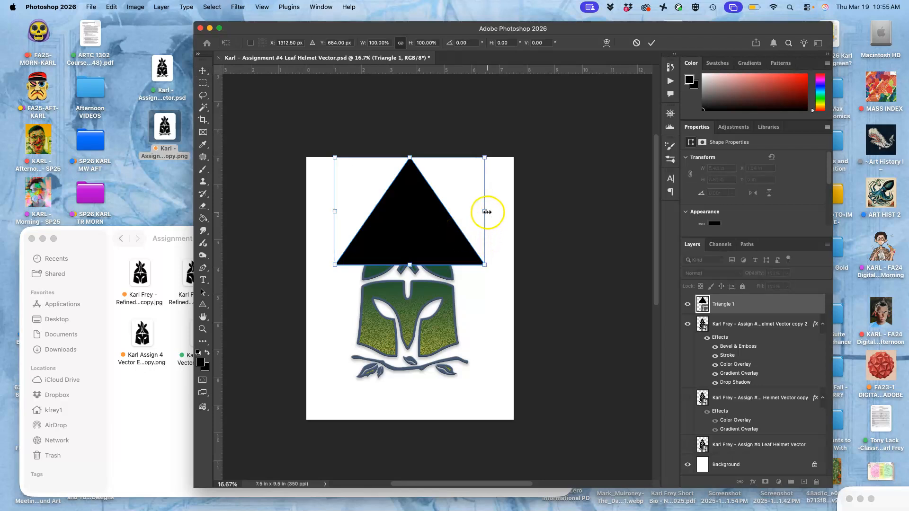
pyautogui.moveTo(487, 212); pyautogui.dragTo(505, 213)
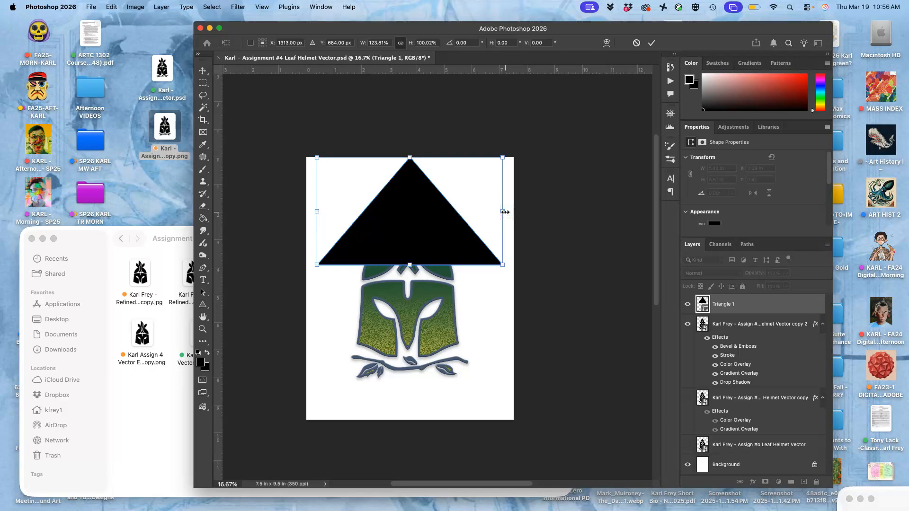
pyautogui.press('Down')
pyautogui.press('Down')
pyautogui.press('Down')
pyautogui.press('Down')
pyautogui.press('Down')
pyautogui.press('Down')
pyautogui.press('Down')
pyautogui.press('Down')
pyautogui.press('Down')
pyautogui.press('Down')
pyautogui.press('Down')
pyautogui.press('Down')
pyautogui.press('Down')
pyautogui.press('Down')
pyautogui.press('Down')
pyautogui.press('Down')
pyautogui.press('Down')
pyautogui.press('Down')
pyautogui.press('Down')
pyautogui.press('Down')
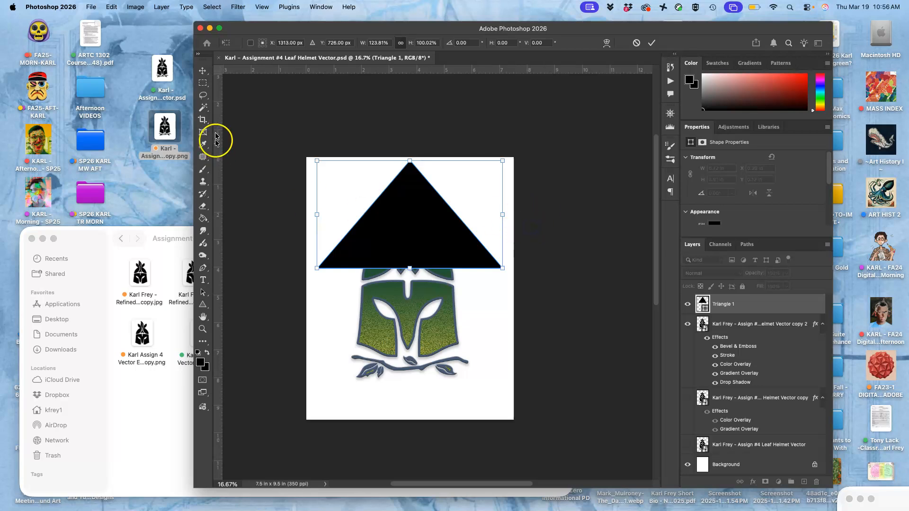
pyautogui.click(203, 70)
# Step: Duplicate the triangle, flip the copy vertically and place it about 5 in from the page's top edge, leaving a gap between both triangles
pyautogui.press('super+j')
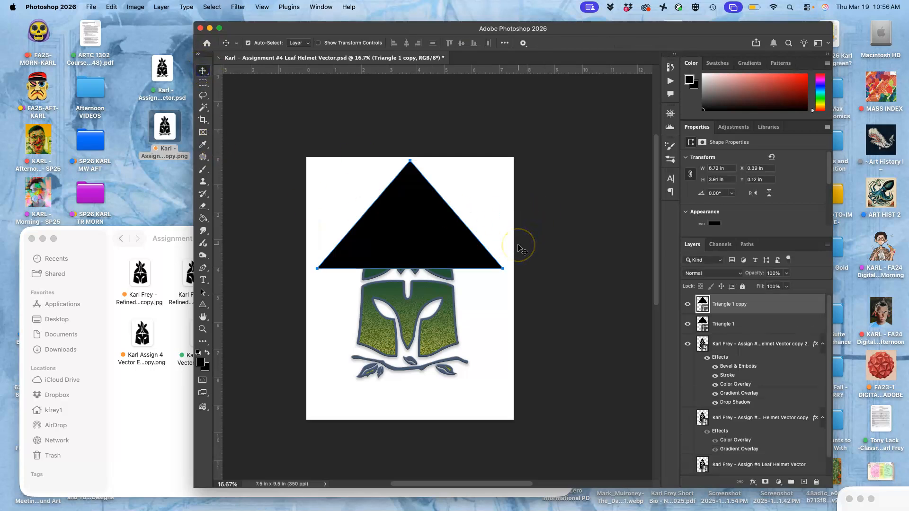
pyautogui.press('super+t')
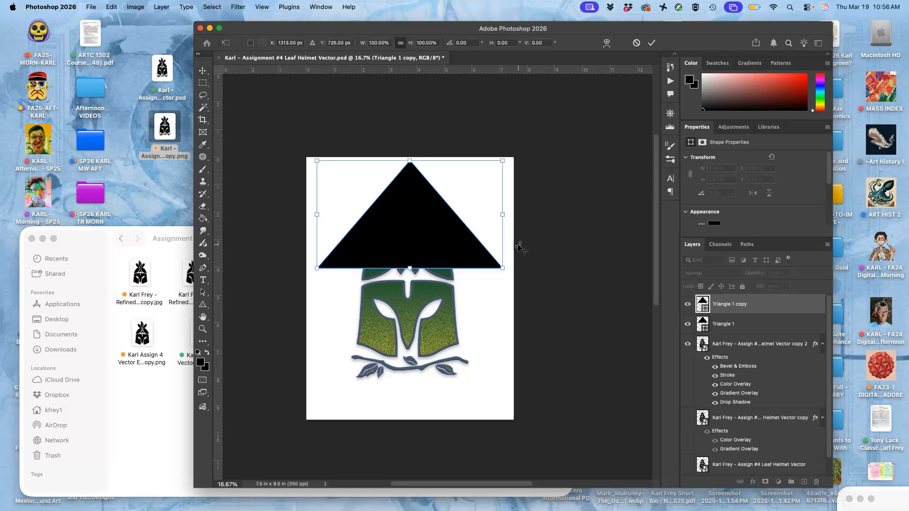
pyautogui.rightClick(416, 241)
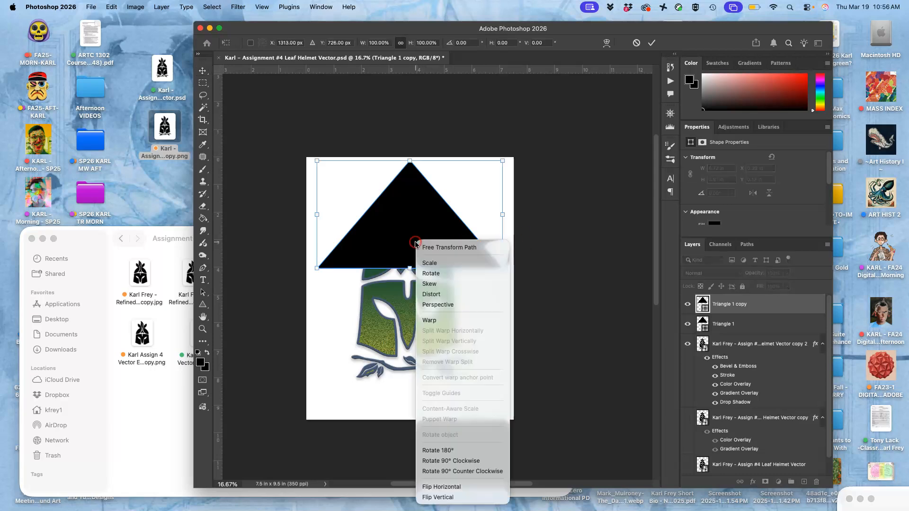
pyautogui.click(438, 497)
pyautogui.moveTo(412, 217); pyautogui.dragTo(418, 354)
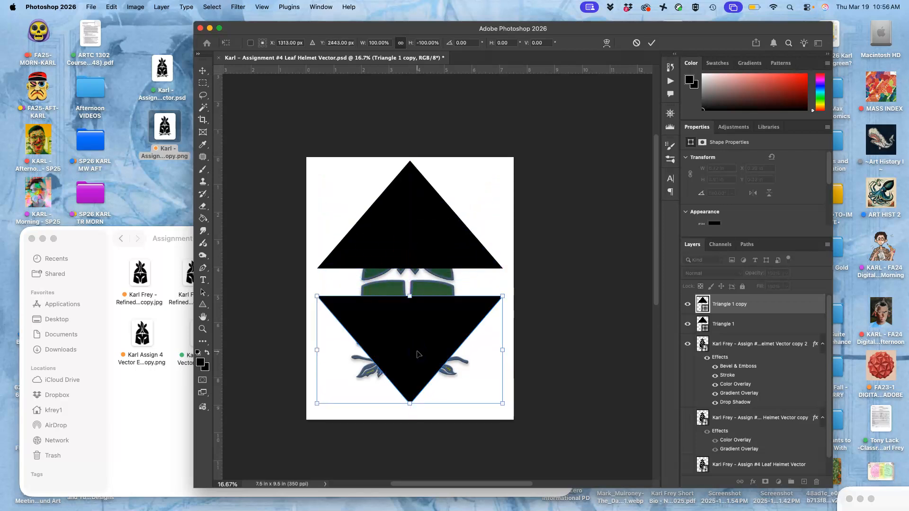
# Step: Move both triangle layers together beneath the two styled helmet copies in the layer stack
pyautogui.click(737, 310)
pyautogui.keyDown('shift'); pyautogui.click(737, 324); pyautogui.keyUp('shift')
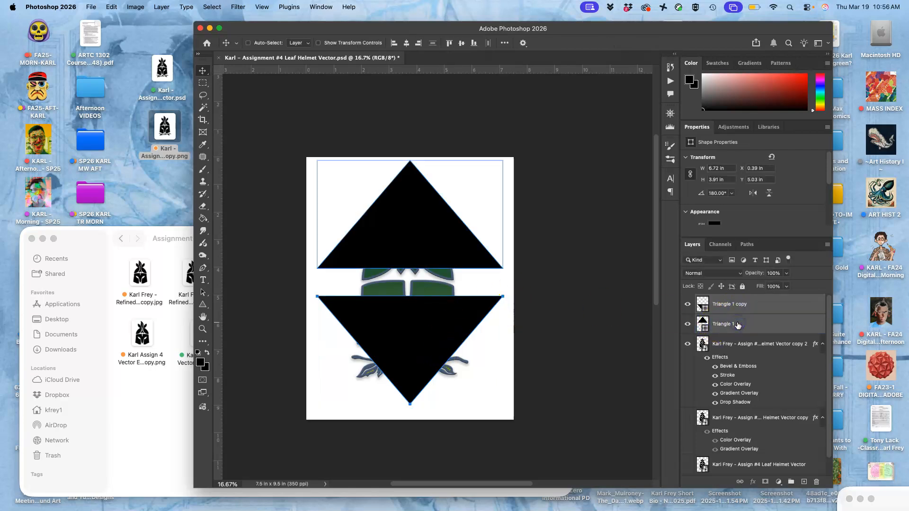
pyautogui.press('super+bracketleft')
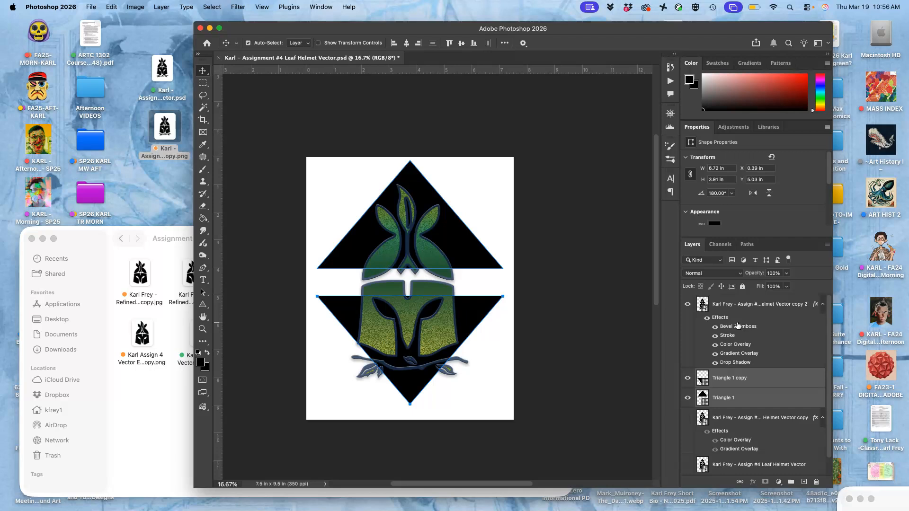
pyautogui.press('super+bracketleft')
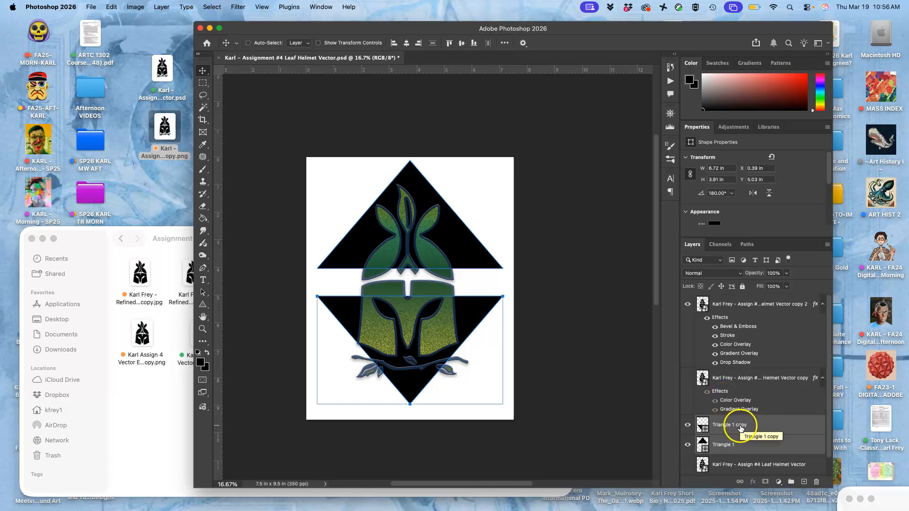
# Step: Try to enlarge the inverted lower triangle to about 108%
pyautogui.press('super+t')
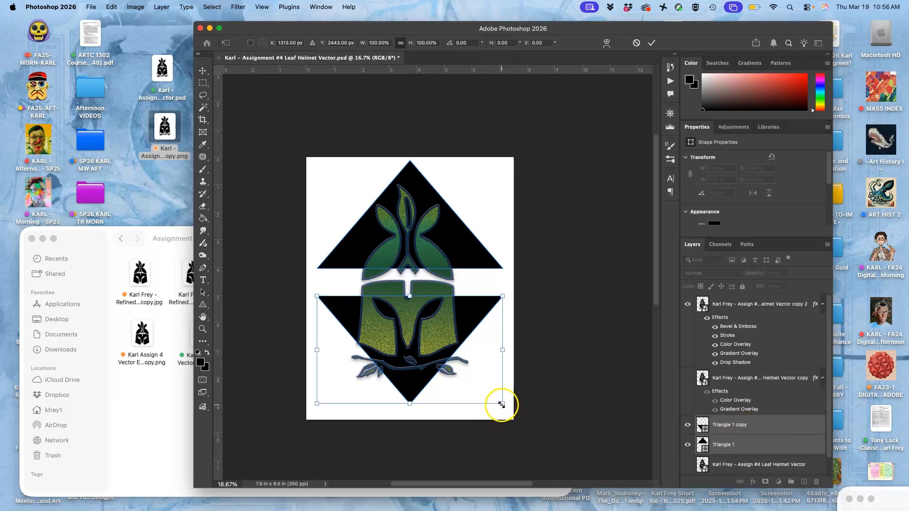
pyautogui.moveTo(502, 405); pyautogui.dragTo(506, 412)
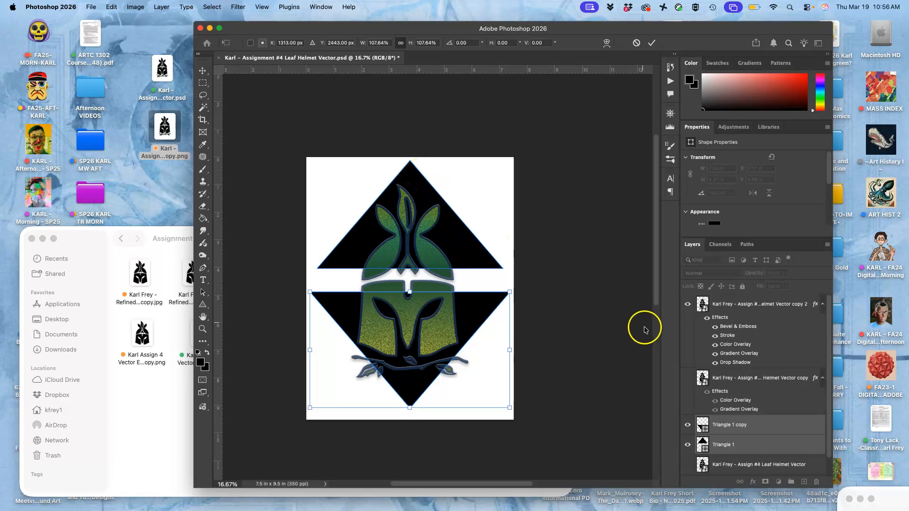
pyautogui.press('super+z')
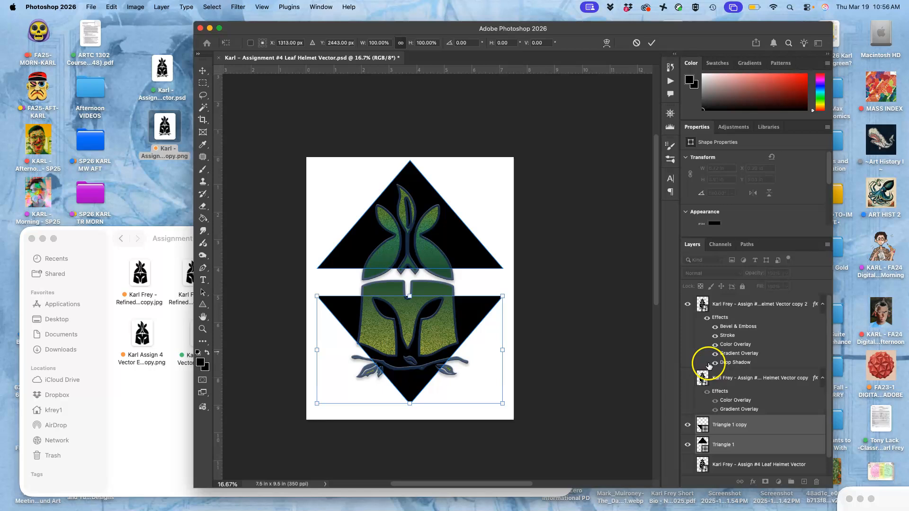
# Step: Scale the top helmet copy down proportionally from its centre to about 3.8 × 6.3 in
pyautogui.click(728, 305)
pyautogui.press('super+t')
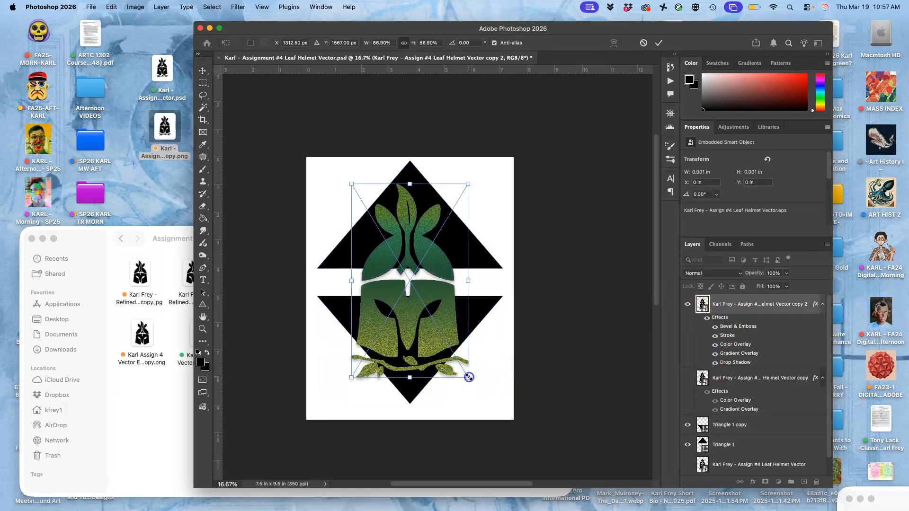
pyautogui.moveTo(468, 376); pyautogui.dragTo(463, 369)
pyautogui.press('Return')
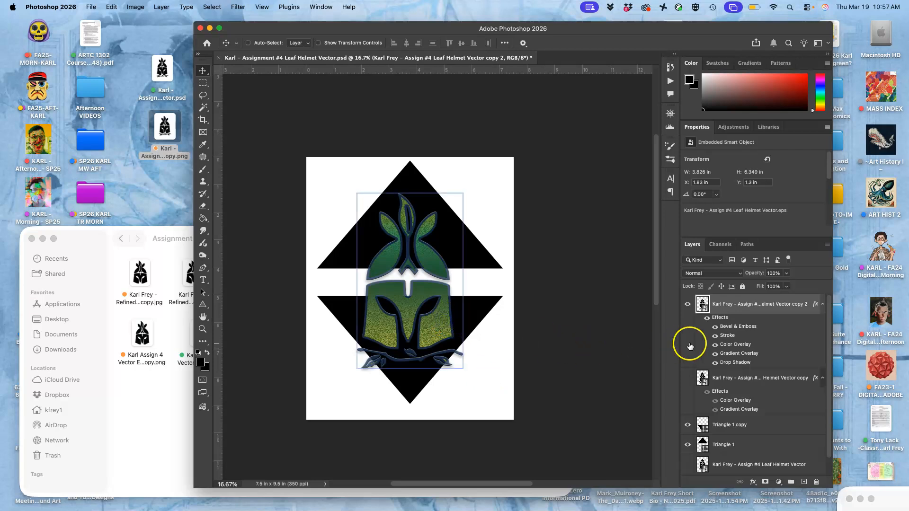
# Step: Add a second stroke effect to the helmet's layer style and set its color to white (ffffff)
pyautogui.click(723, 317)
pyautogui.doubleClick(724, 317)
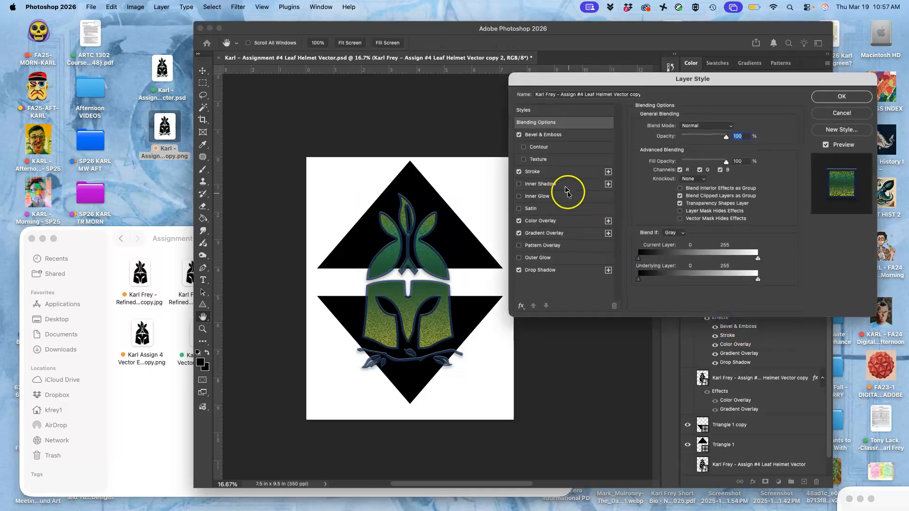
pyautogui.click(608, 172)
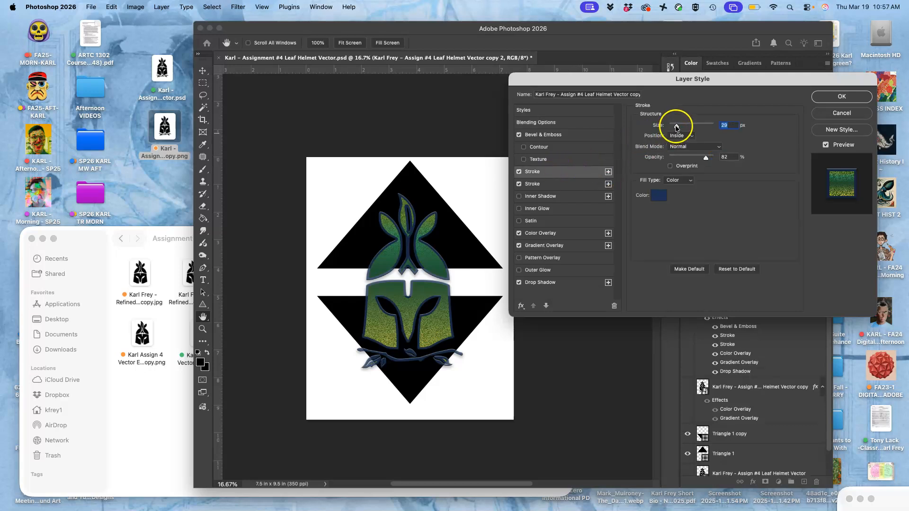
pyautogui.click(659, 195)
pyautogui.moveTo(565, 160); pyautogui.dragTo(548, 152)
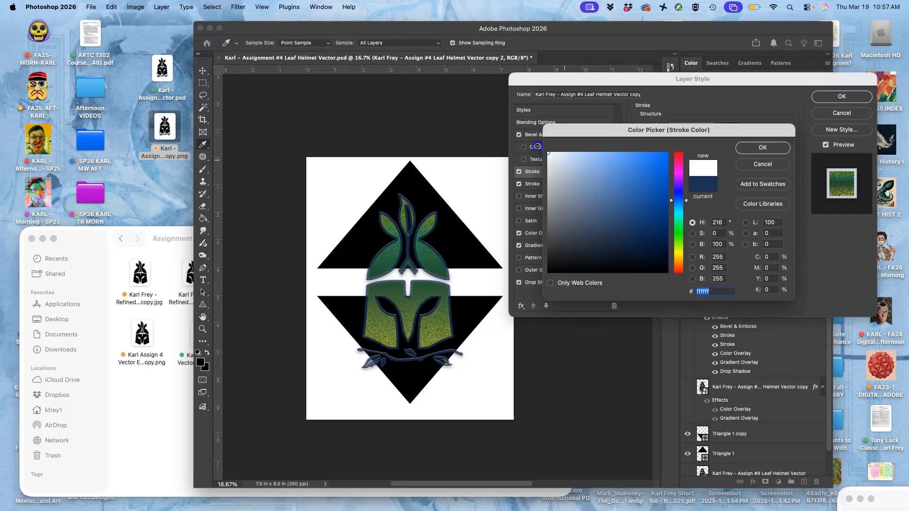
pyautogui.click(760, 145)
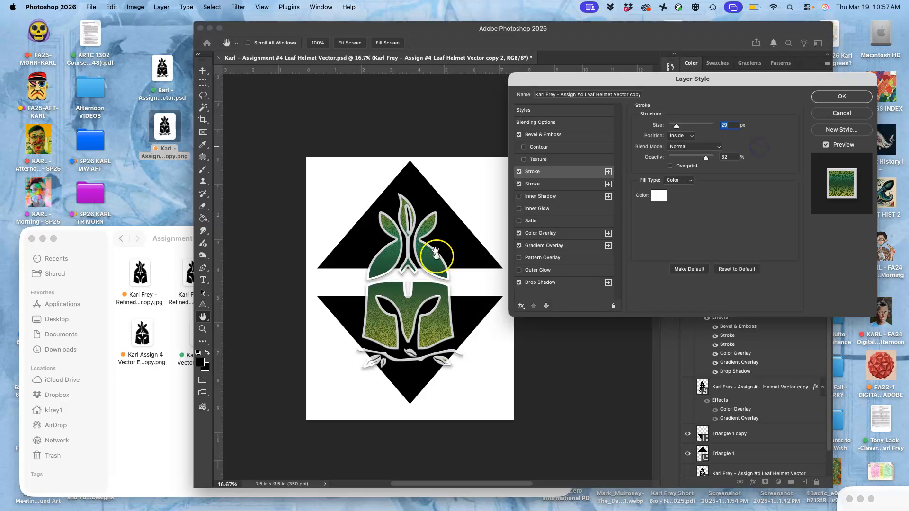
# Step: Set the white stroke's position to Outside, opacity to 100% and size to 18 px, and apply the layer style
pyautogui.click(676, 136)
pyautogui.click(679, 125)
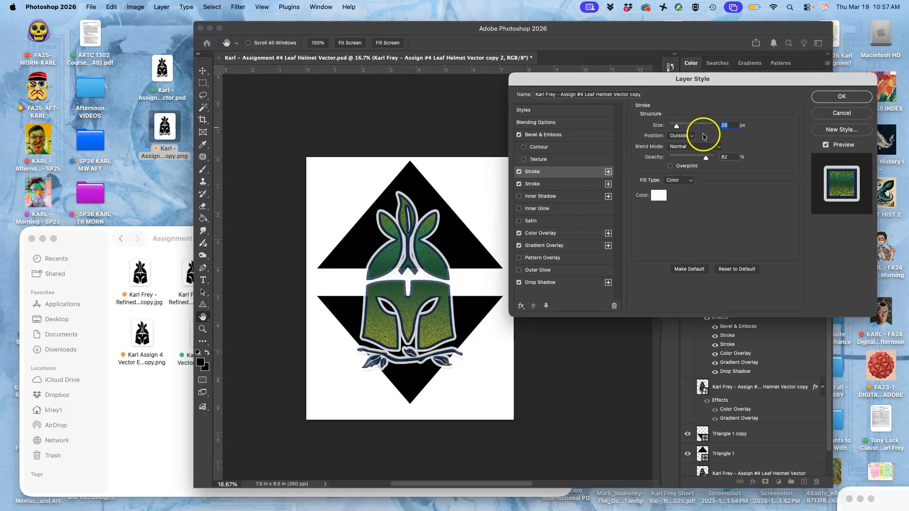
pyautogui.moveTo(705, 160); pyautogui.dragTo(730, 161)
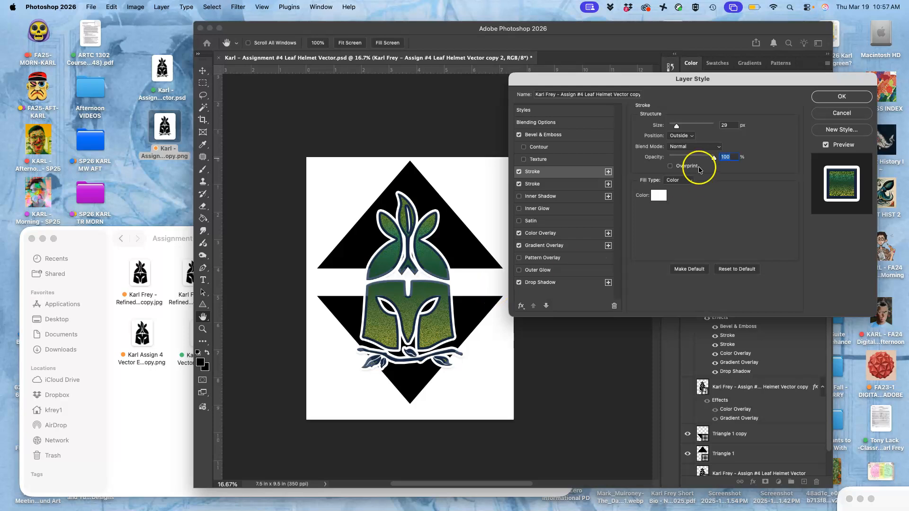
pyautogui.moveTo(678, 129); pyautogui.dragTo(675, 129)
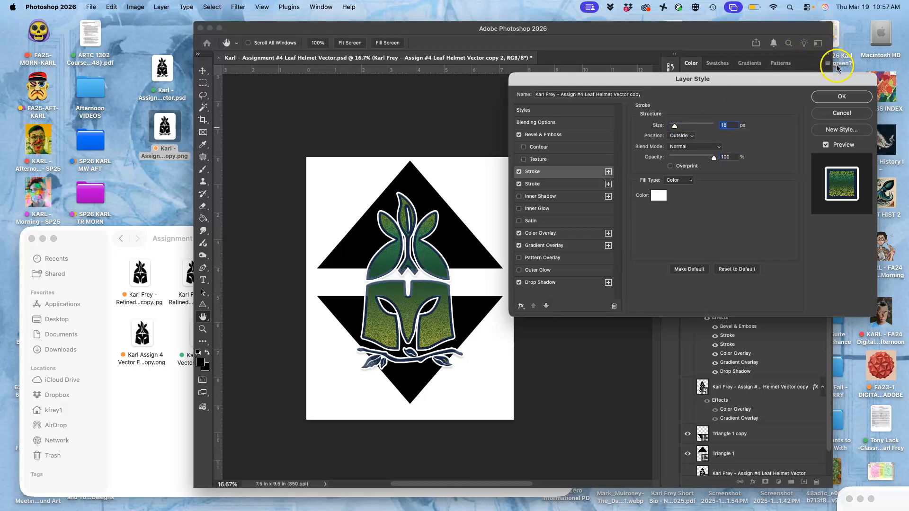
pyautogui.click(842, 97)
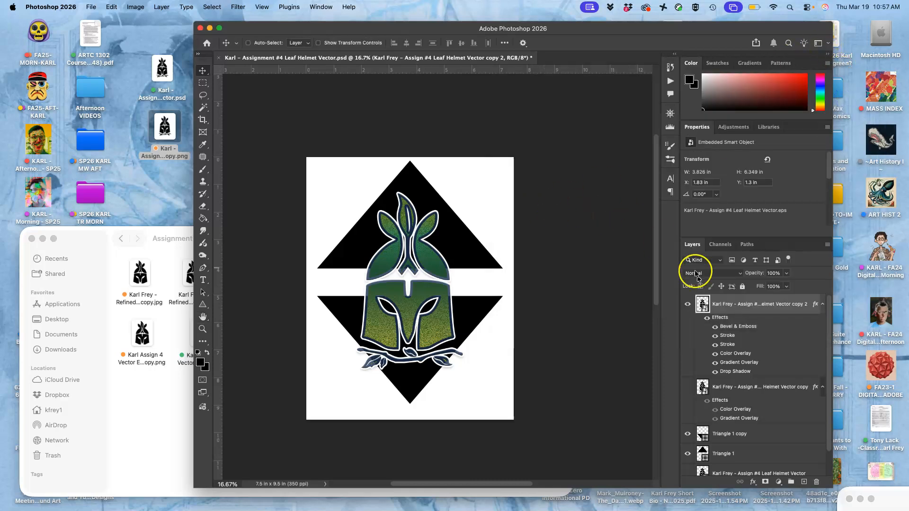
# Step: Hide the blue inner stroke effect on the top helmet copy and examine the helmet's white outline up close
pyautogui.click(715, 345)
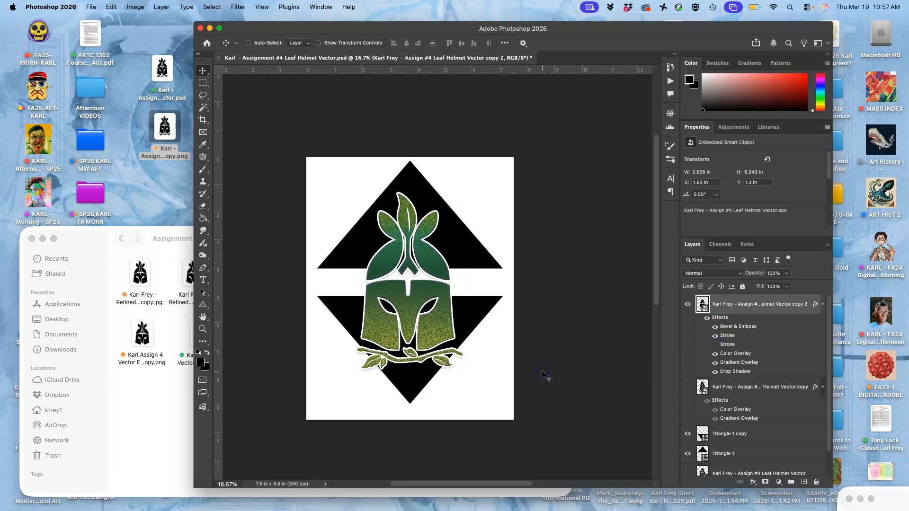
pyautogui.press('super+equal')
pyautogui.press('super+equal')
pyautogui.press('super+equal')
pyautogui.moveTo(514, 371); pyautogui.dragTo(464, 362)
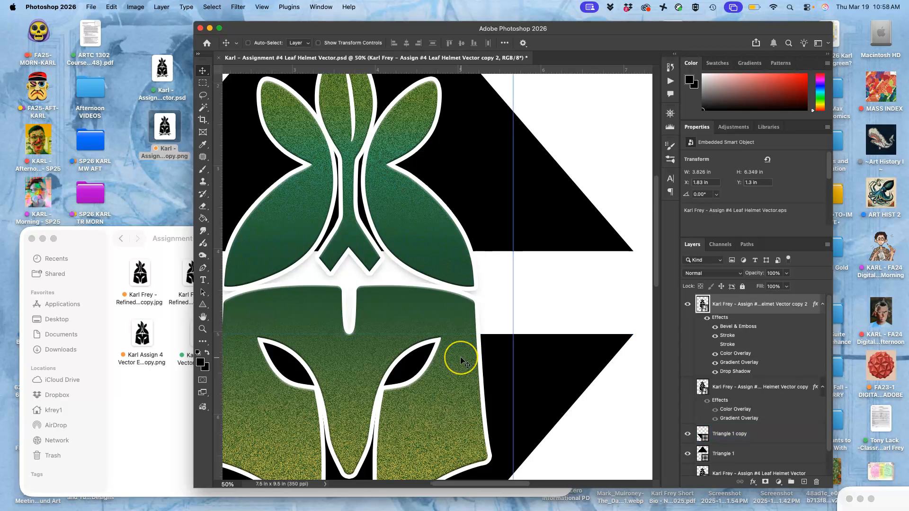
pyautogui.hscroll(-5, 462, 362)
pyautogui.scroll(-5, 459, 331)
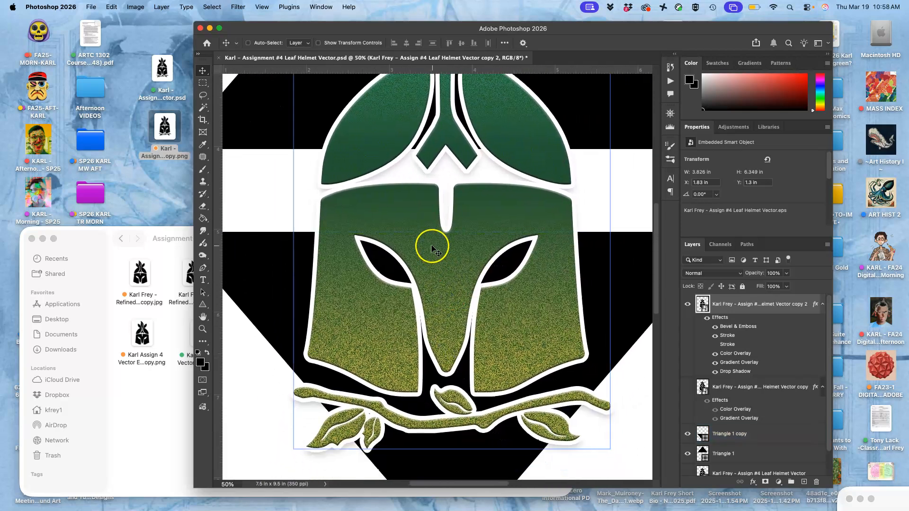
pyautogui.scroll(-2, 401, 312)
pyautogui.hscroll(1, 402, 312)
pyautogui.scroll(3, 402, 312)
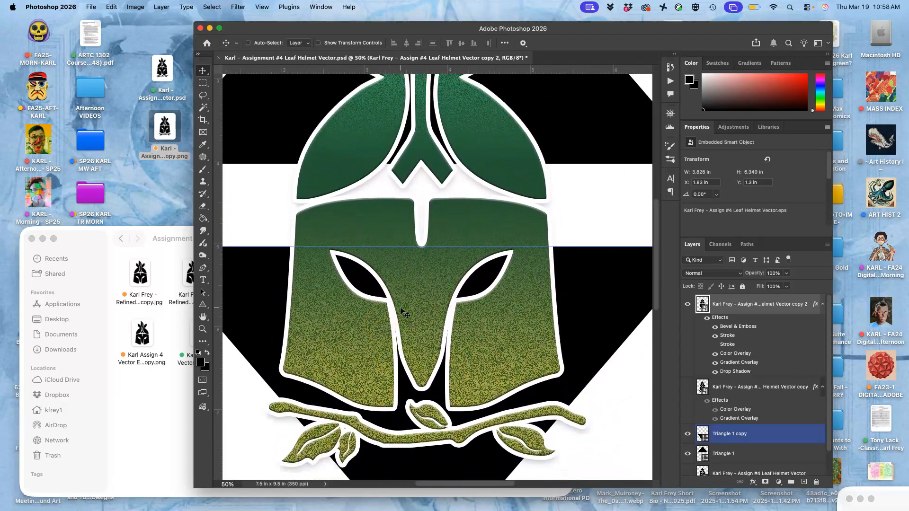
pyautogui.press('super+minus')
pyautogui.press('super+minus')
pyautogui.press('super+minus')
pyautogui.click(430, 334)
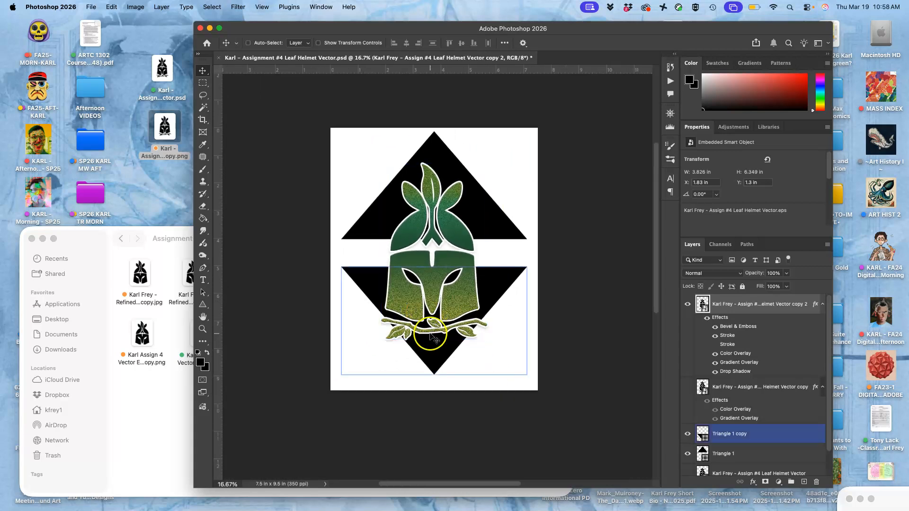
# Step: Open the layer style of Triangle 1 copy, try a Gradient Overlay, and replace it with a Color Overlay
pyautogui.click(758, 432)
pyautogui.doubleClick(762, 437)
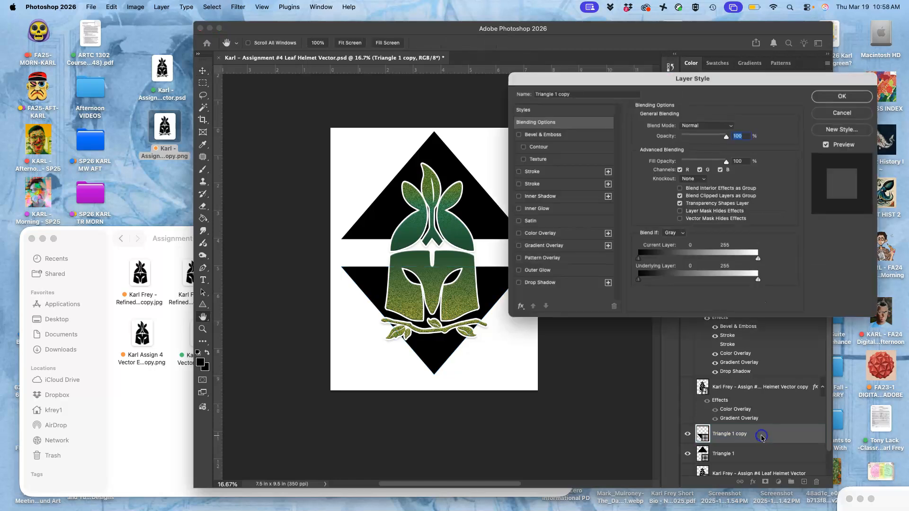
pyautogui.click(519, 245)
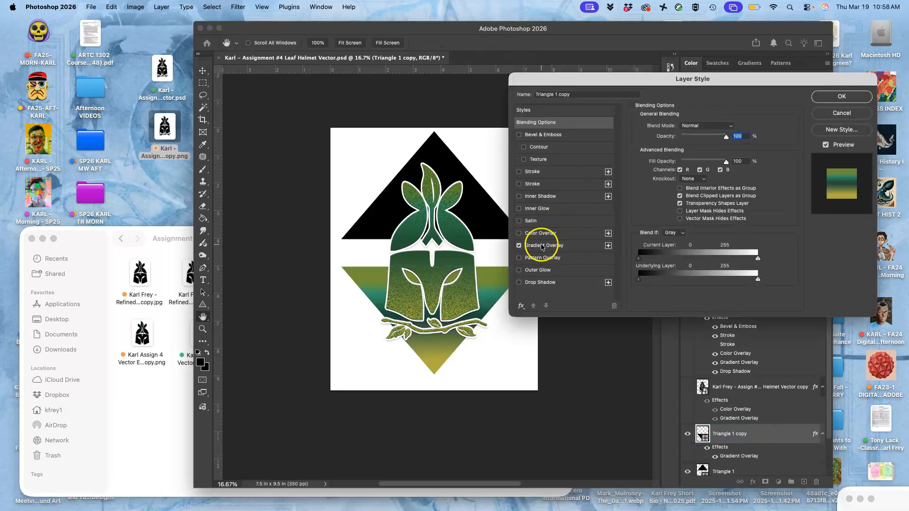
pyautogui.click(542, 245)
pyautogui.click(691, 148)
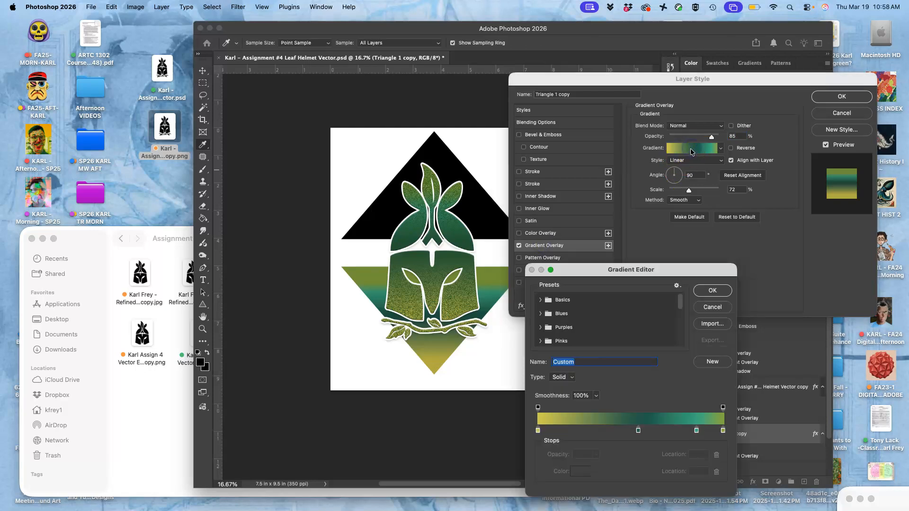
pyautogui.click(712, 292)
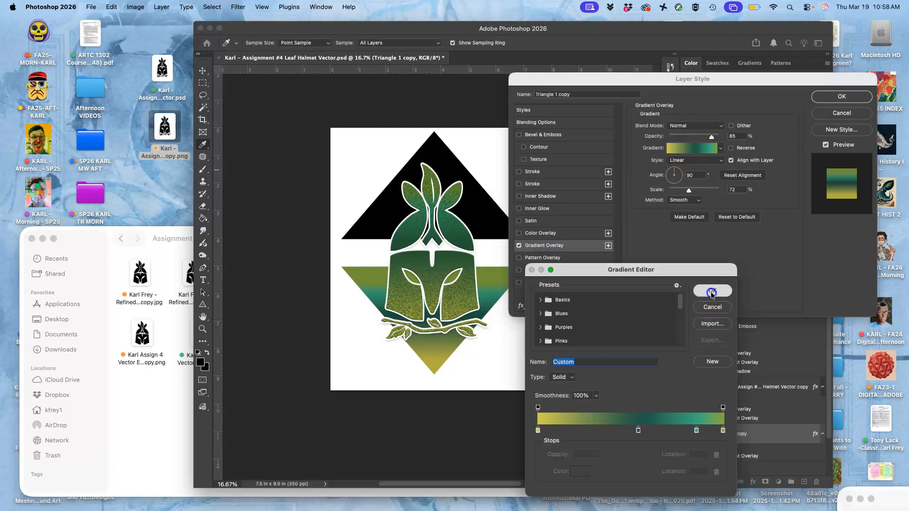
pyautogui.click(519, 233)
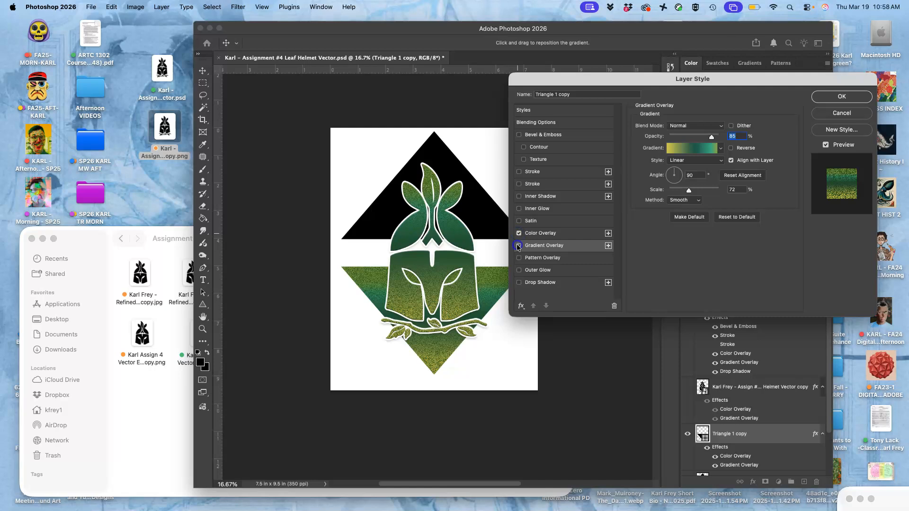
pyautogui.click(519, 245)
# Step: Set the lower triangle's Color Overlay to brown (5a3924) at 68% opacity and apply the layer style
pyautogui.click(539, 233)
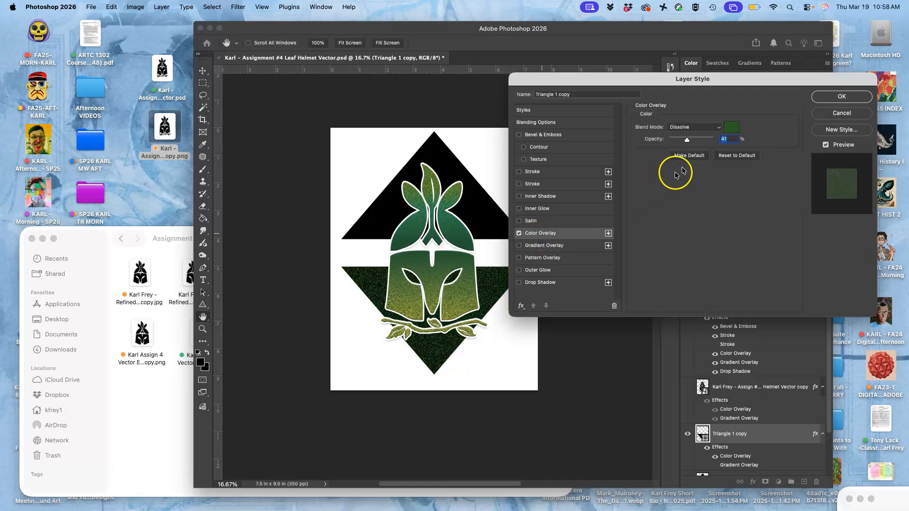
pyautogui.click(728, 130)
pyautogui.moveTo(680, 233); pyautogui.dragTo(679, 267)
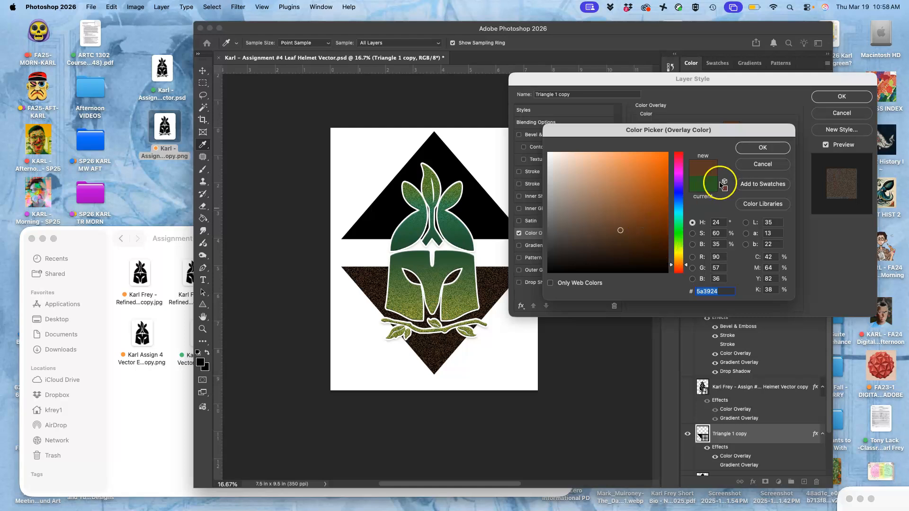
pyautogui.click(825, 97)
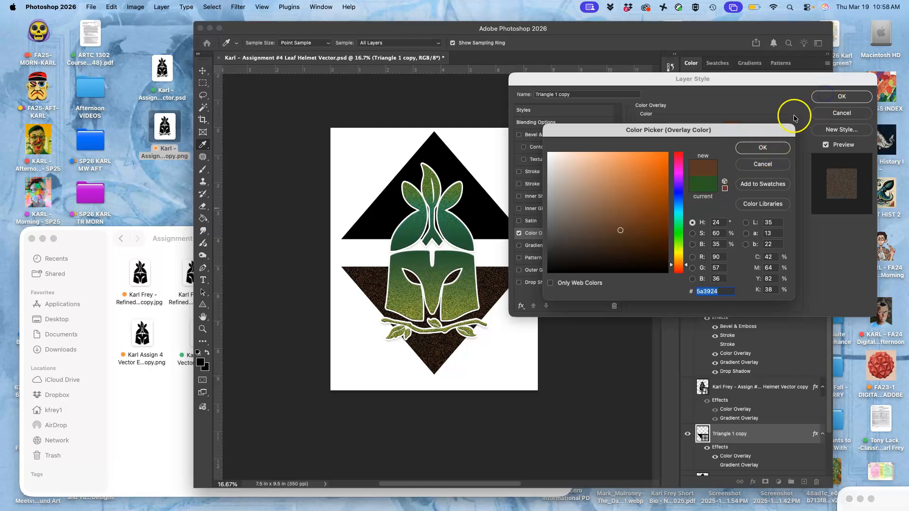
pyautogui.click(773, 143)
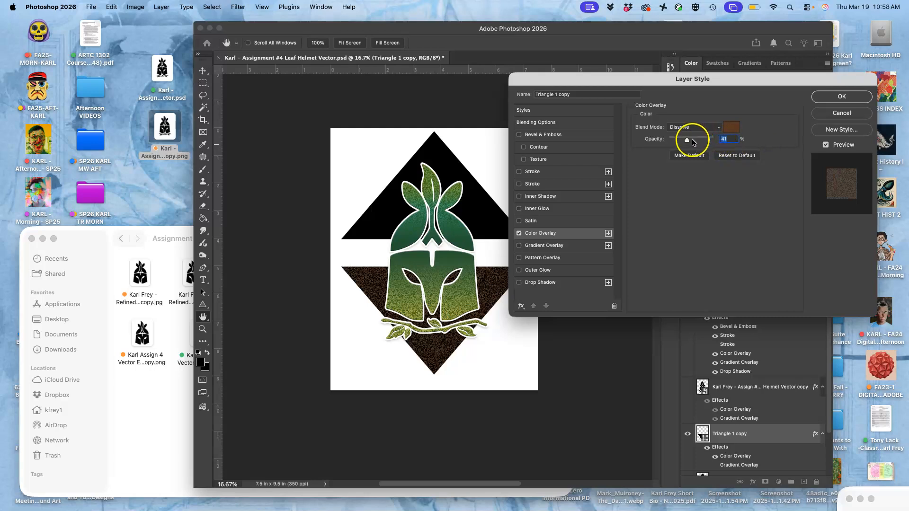
pyautogui.moveTo(686, 142); pyautogui.dragTo(698, 141)
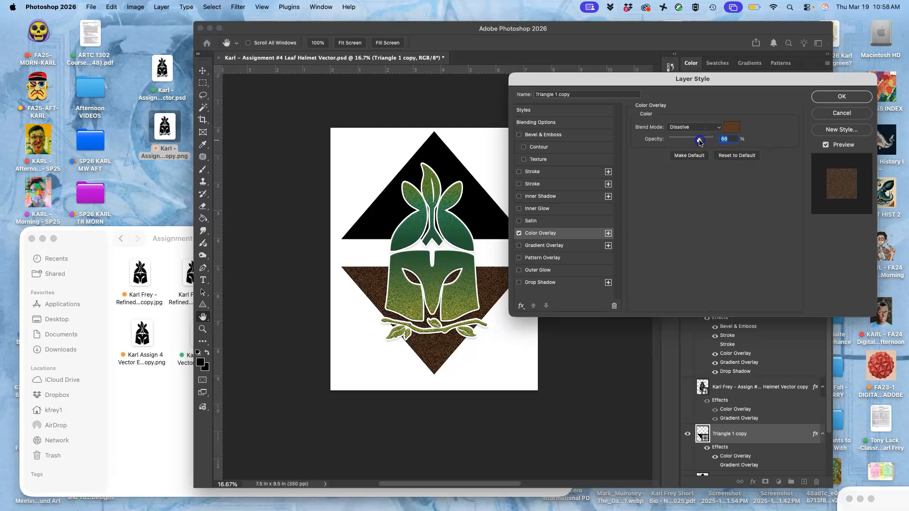
pyautogui.click(828, 97)
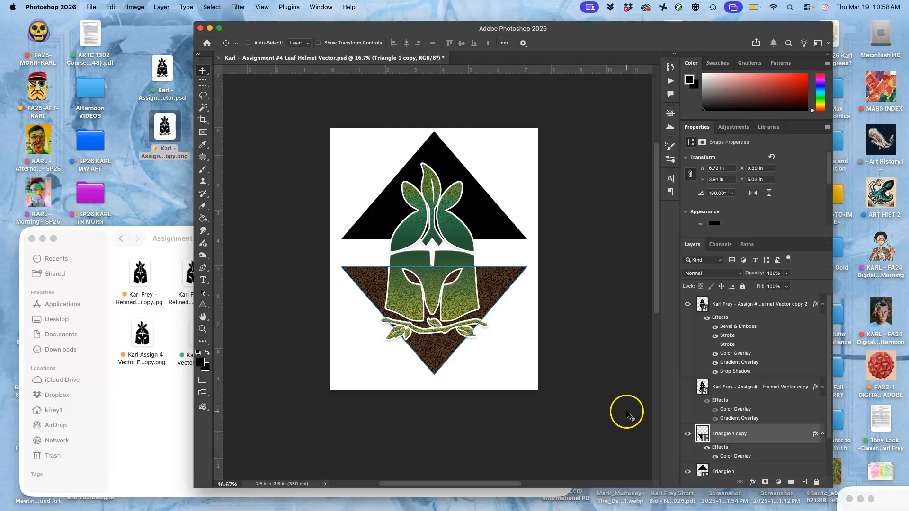
# Step: Reopen the lower triangle's layer style and try a Stroke effect on it
pyautogui.doubleClick(723, 448)
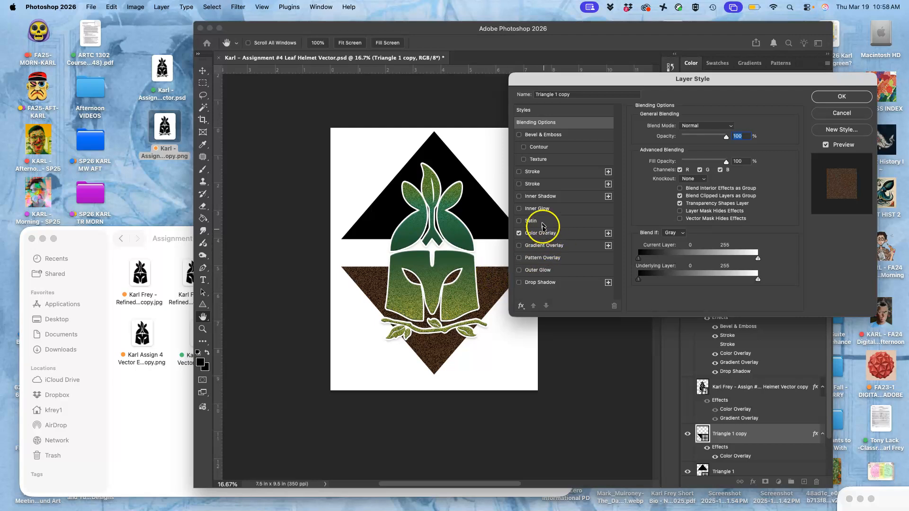
pyautogui.click(520, 184)
pyautogui.click(539, 184)
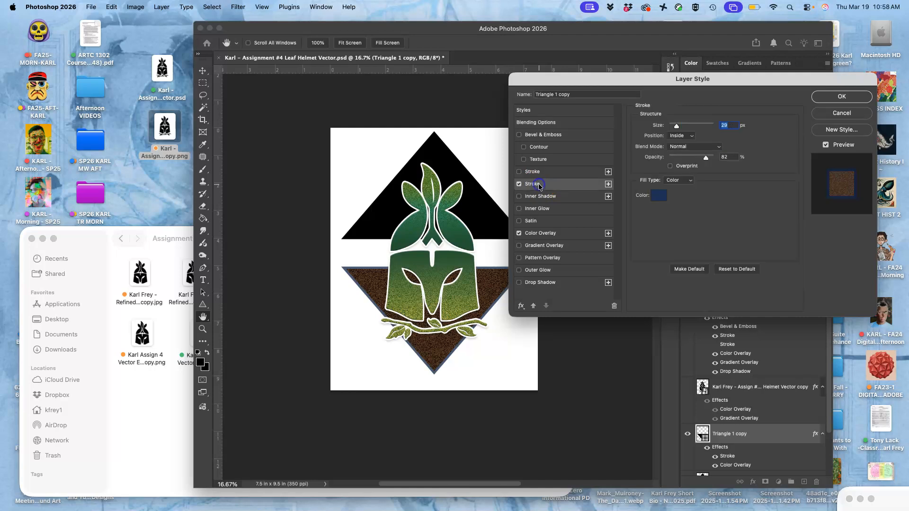
pyautogui.click(520, 184)
# Step: Add an Inner Shadow to the lower triangle and set its color to very dark red (2e0505)
pyautogui.scroll(5, 477, 333)
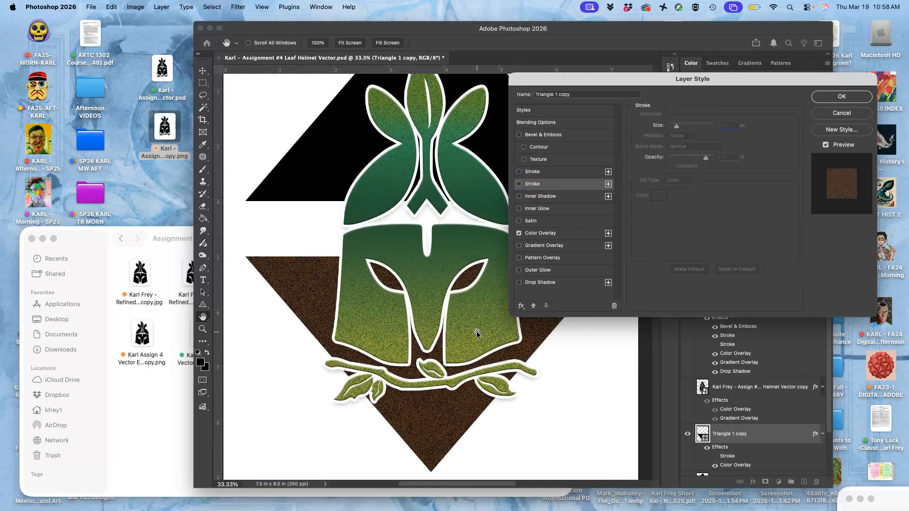
pyautogui.click(518, 196)
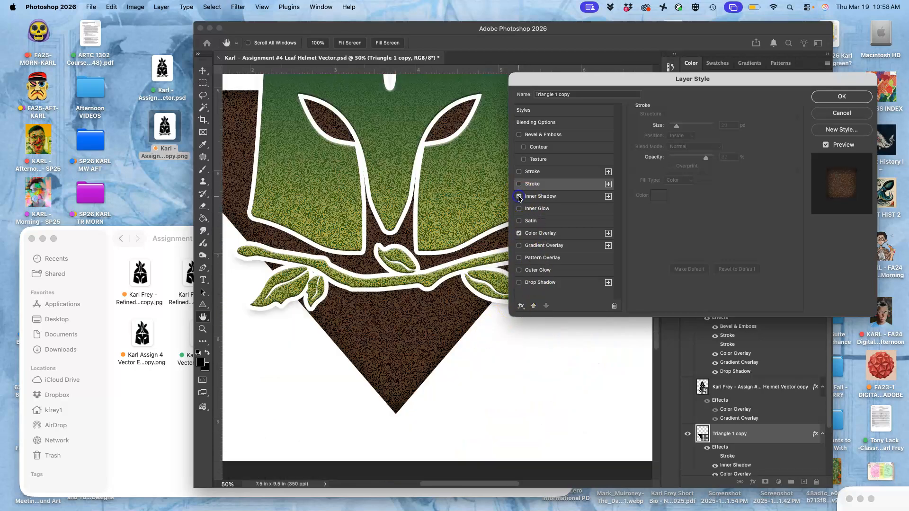
pyautogui.click(545, 196)
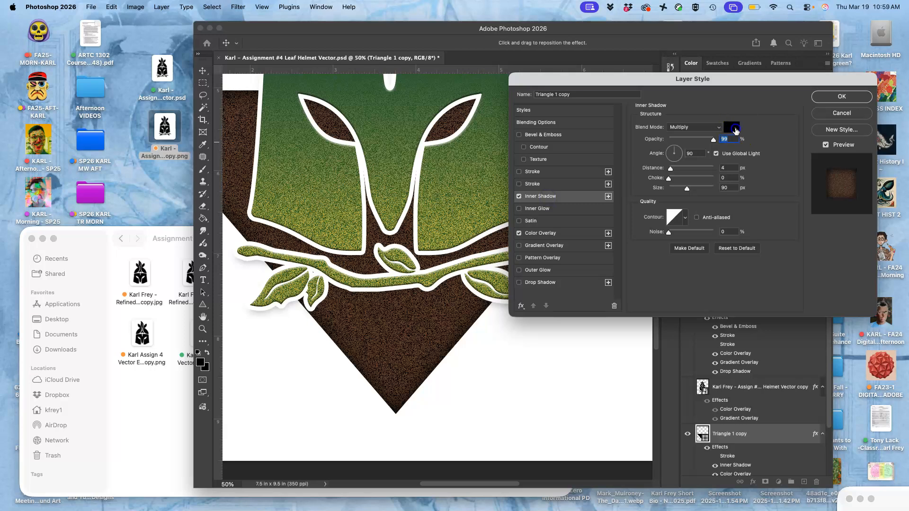
pyautogui.click(731, 128)
pyautogui.click(651, 251)
pyautogui.moveTo(651, 251); pyautogui.dragTo(652, 245)
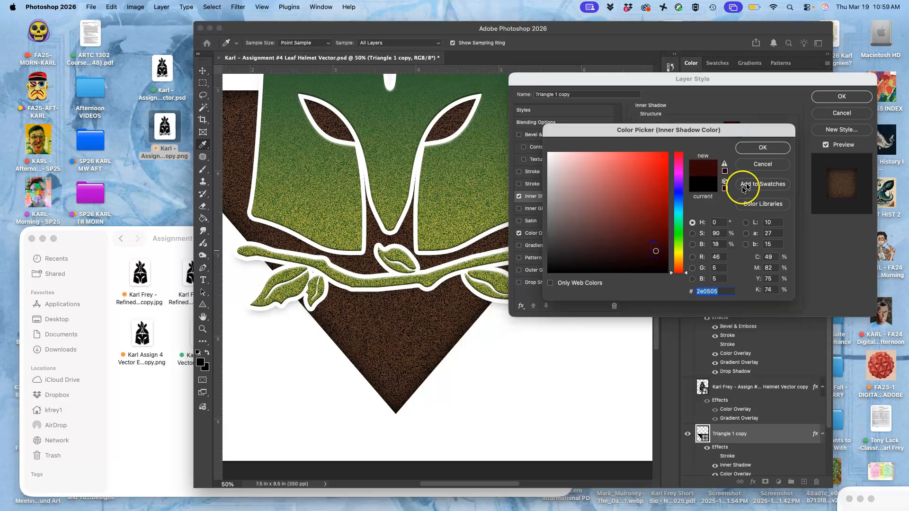
pyautogui.click(762, 147)
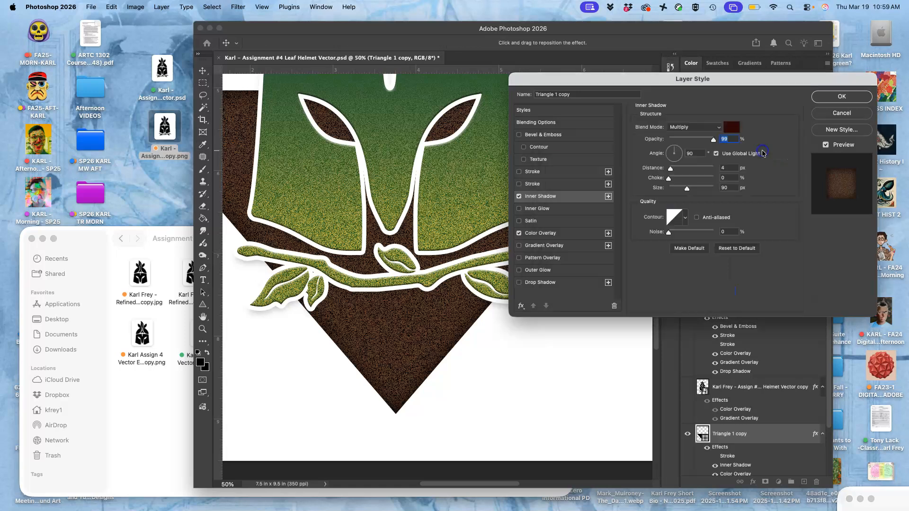
# Step: Set the inner shadow to 100% opacity, 32 px distance, 28% choke and 202 px size, with the Multiply blend mode
pyautogui.click(669, 180)
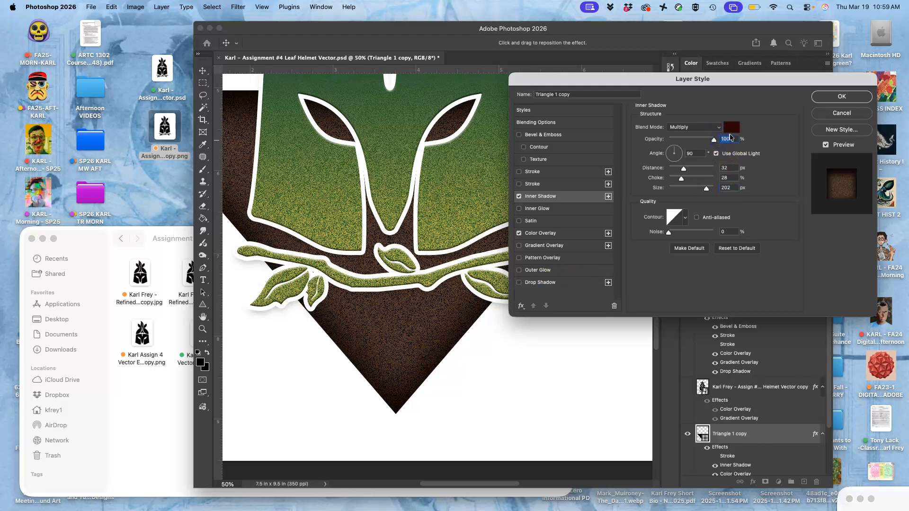
pyautogui.click(712, 128)
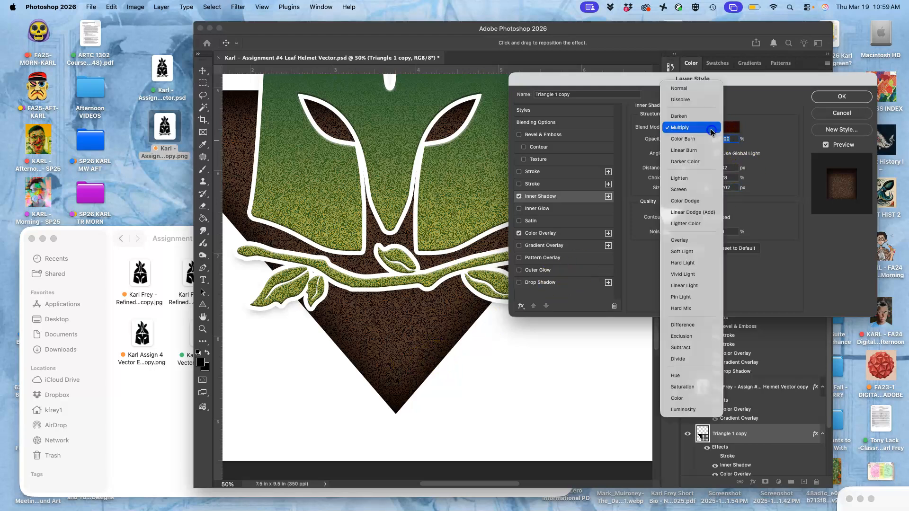
pyautogui.click(703, 88)
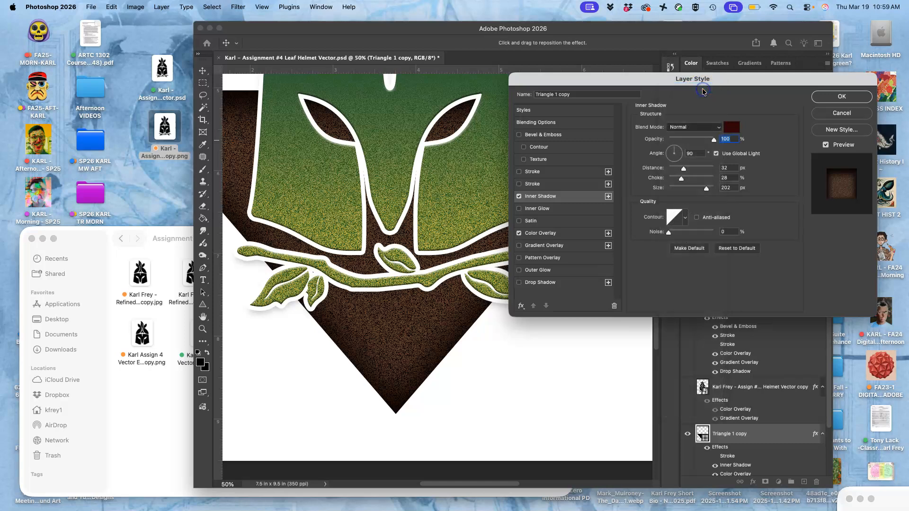
pyautogui.click(695, 127)
pyautogui.click(692, 167)
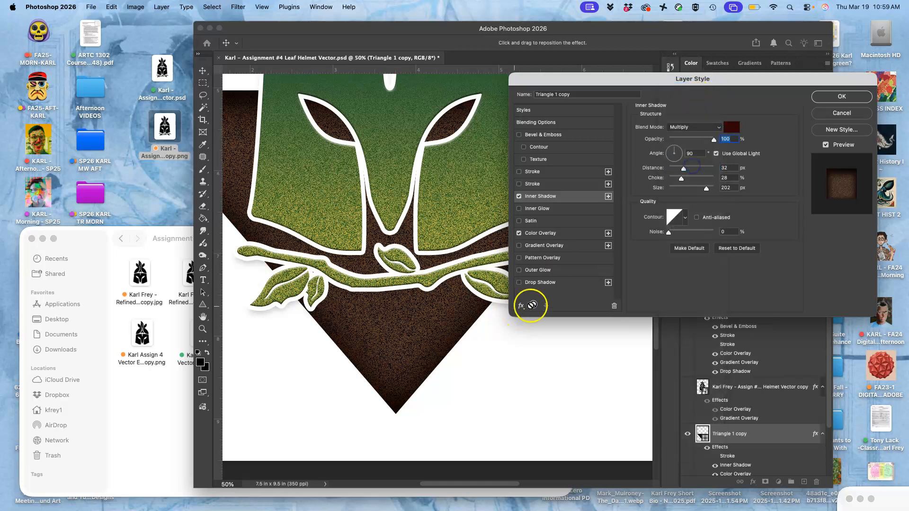
# Step: Check the inner shadow across the lower triangle and apply the layer style
pyautogui.scroll(10, 490, 326)
pyautogui.scroll(3, 491, 330)
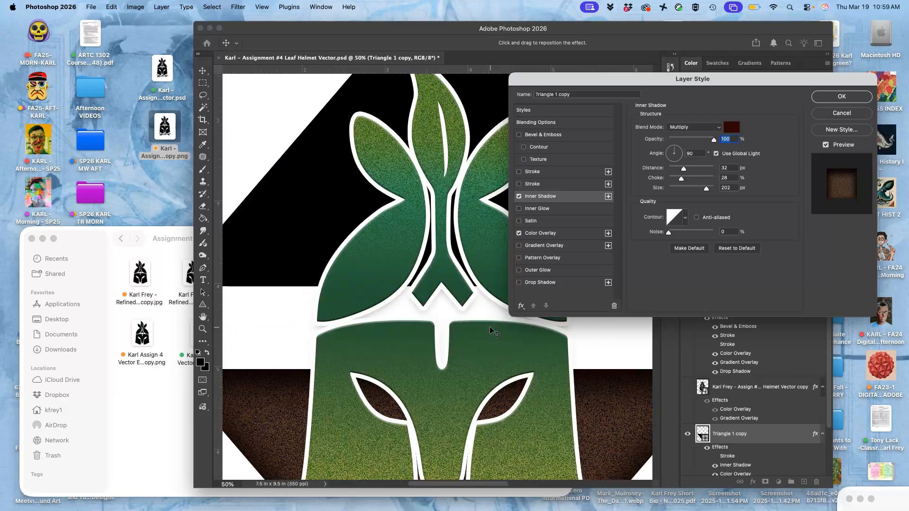
pyautogui.scroll(-15, 491, 330)
pyautogui.hscroll(-5, 491, 330)
pyautogui.click(824, 112)
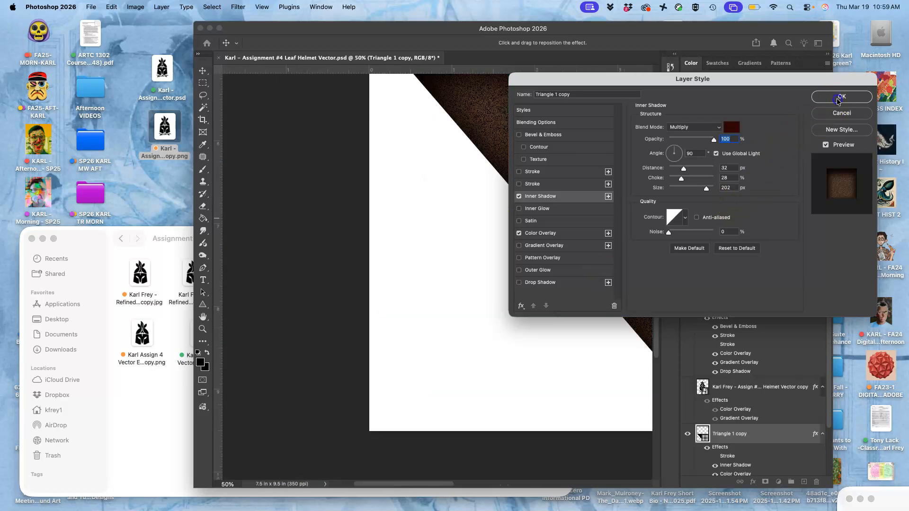
pyautogui.hscroll(5, 579, 251)
pyautogui.scroll(3, 578, 251)
pyautogui.keyDown('super'); pyautogui.click(578, 251); pyautogui.keyUp('super')
pyautogui.press('super+minus')
pyautogui.press('super+minus')
pyautogui.press('super+minus')
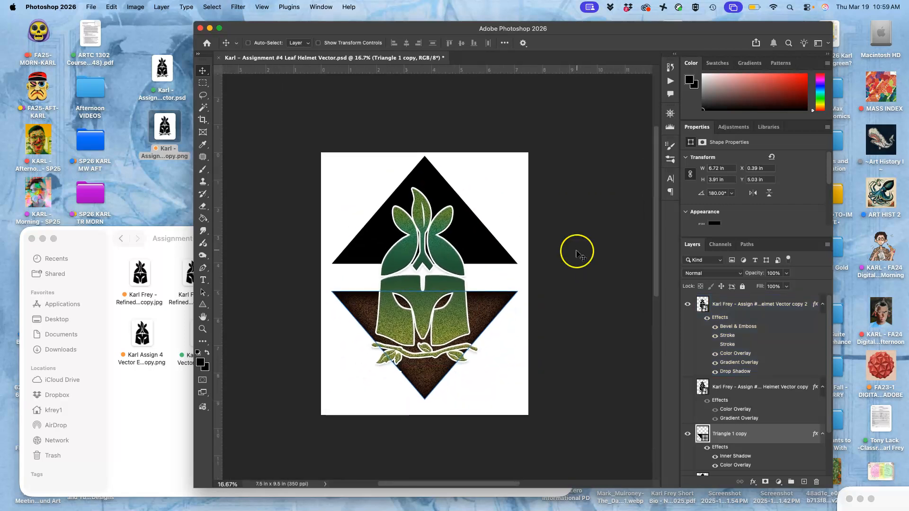
# Step: Copy the layer style of Triangle 1 copy
pyautogui.click(728, 435)
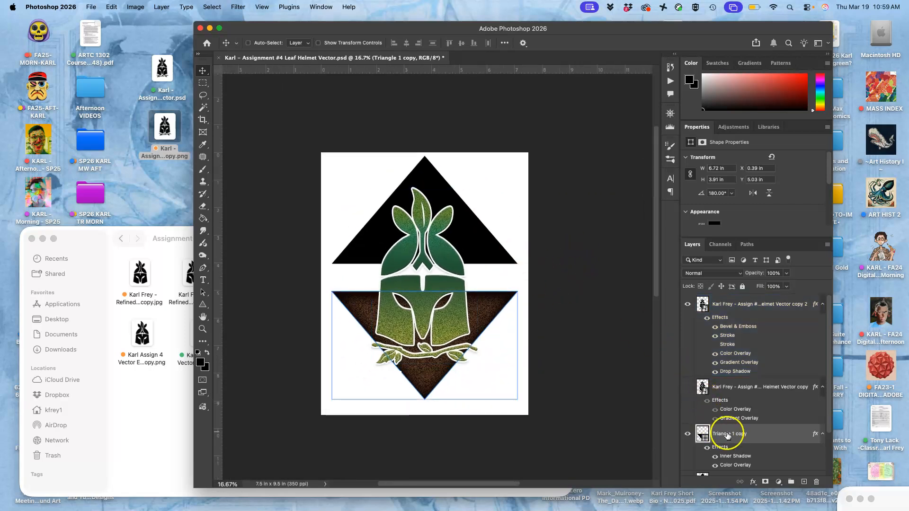
pyautogui.click(477, 240)
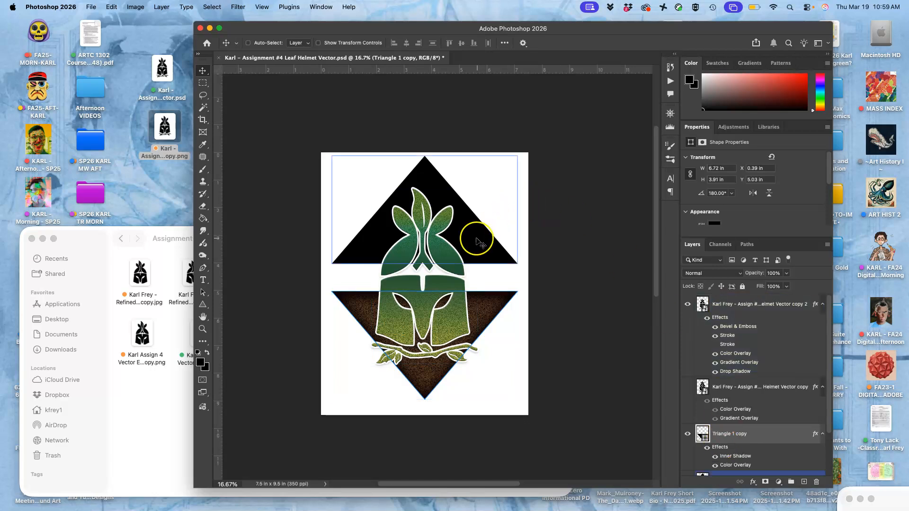
pyautogui.click(697, 356)
pyautogui.click(743, 440)
pyautogui.scroll(-1, 744, 447)
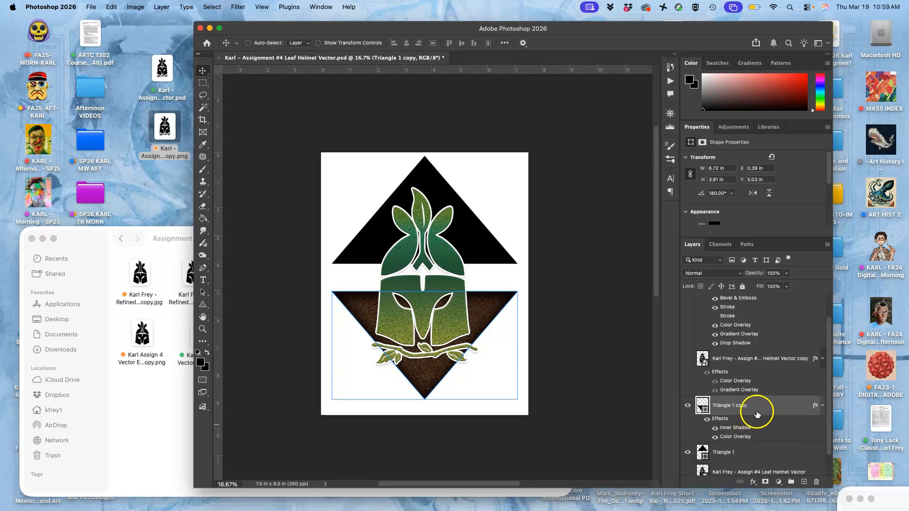
pyautogui.rightClick(758, 412)
pyautogui.click(783, 457)
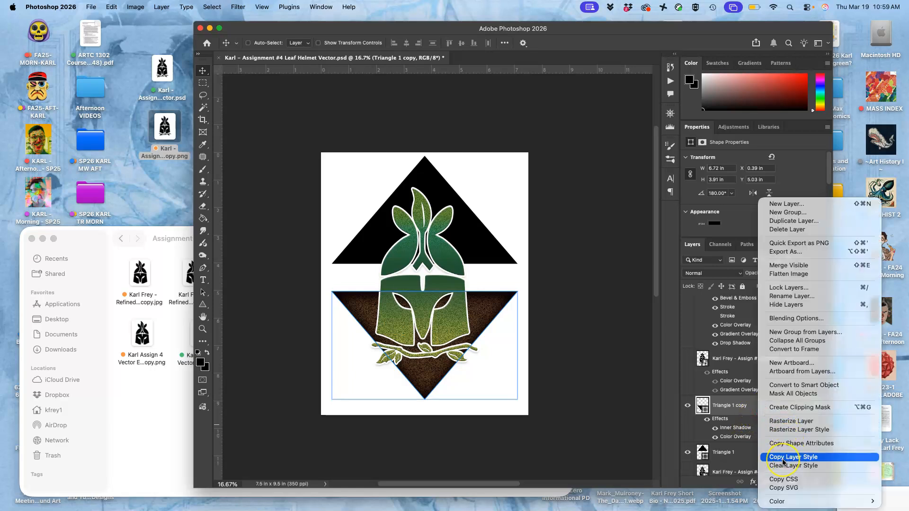
# Step: Paste the copied layer style onto Triangle 1, the upper triangle
pyautogui.moveTo(766, 382); pyautogui.dragTo(765, 370)
pyautogui.rightClick(764, 367)
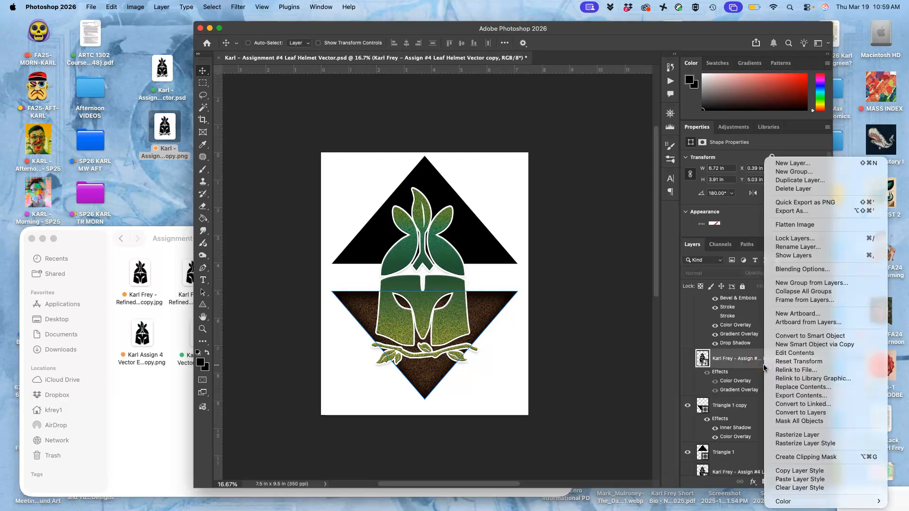
pyautogui.rightClick(724, 451)
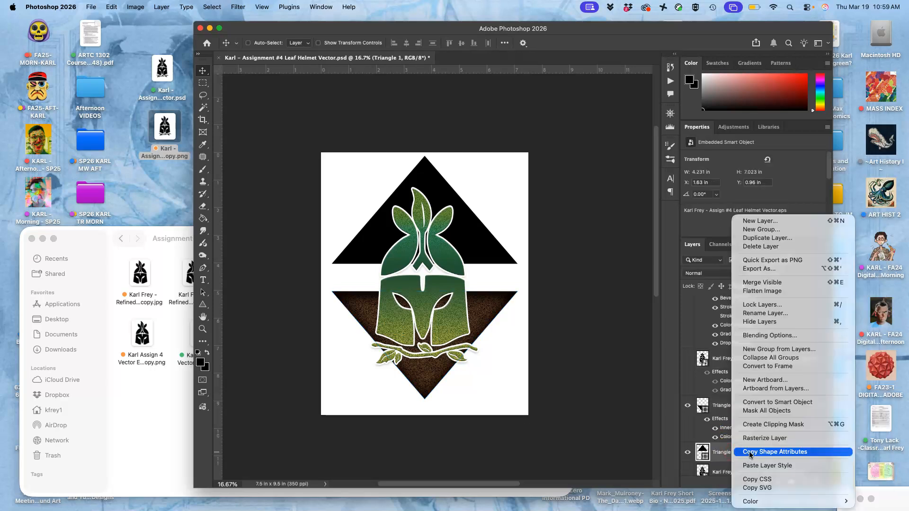
pyautogui.click(752, 466)
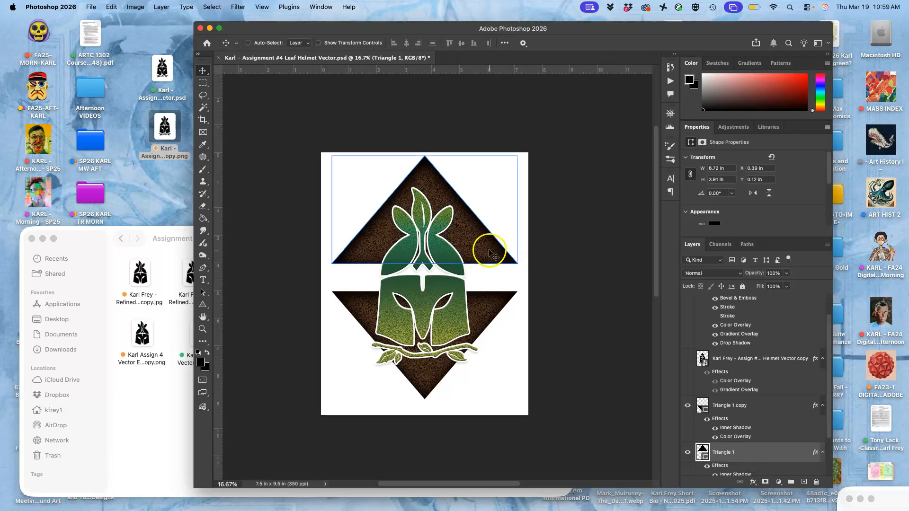
pyautogui.scroll(-1, 702, 441)
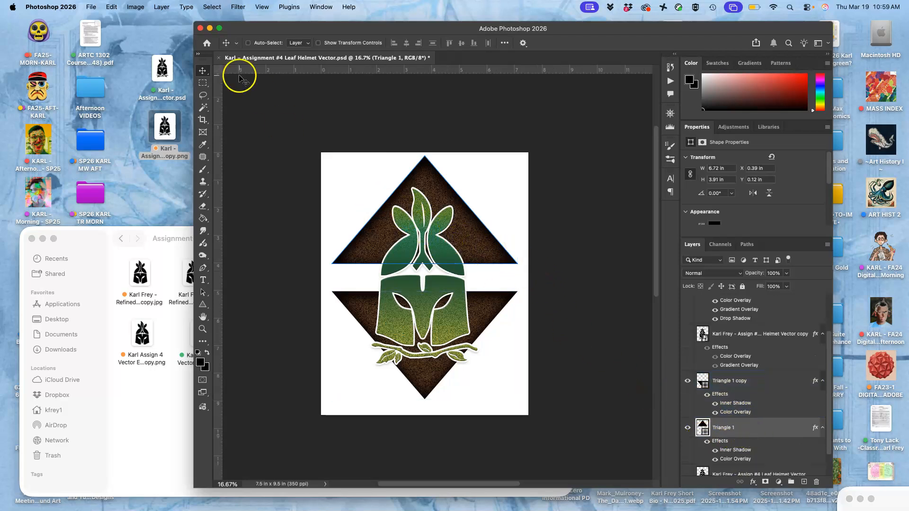
# Step: Nudge the upper triangle down slightly to a Y position of 0.22 in
pyautogui.keyDown('super'); pyautogui.click(424, 219); pyautogui.keyUp('super')
pyautogui.hotkey('shift', 'Down')
pyautogui.hotkey('shift', 'Down')
pyautogui.hotkey('shift', 'Down')
pyautogui.hotkey('shift', 'Down')
pyautogui.hotkey('shift', 'Down')
pyautogui.hotkey('shift', 'Down')
pyautogui.hotkey('shift', 'Down')
pyautogui.hotkey('shift', 'Down')
pyautogui.hotkey('shift', 'Down')
pyautogui.hotkey('shift', 'Down')
pyautogui.hotkey('shift', 'Down')
pyautogui.hotkey('shift', 'Down')
pyautogui.hotkey('shift', 'Down')
pyautogui.hotkey('shift', 'Down')
pyautogui.hotkey('shift', 'Down')
pyautogui.hotkey('shift', 'Up')
pyautogui.hotkey('shift', 'Up')
pyautogui.hotkey('shift', 'Up')
pyautogui.hotkey('shift', 'Up')
pyautogui.hotkey('shift', 'Up')
pyautogui.hotkey('shift', 'Up')
pyautogui.hotkey('shift', 'Up')
pyautogui.hotkey('shift', 'Up')
pyautogui.hotkey('shift', 'Up')
pyautogui.hotkey('shift', 'Up')
pyautogui.hotkey('shift', 'Up')
pyautogui.hotkey('shift', 'Up')
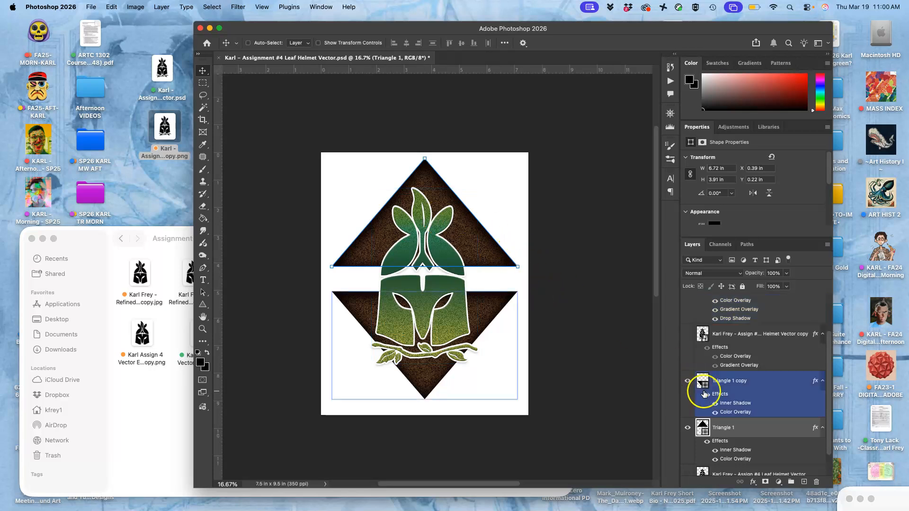
# Step: Open the upper triangle's Color Overlay color for editing and try teal, green, tan and purple shades
pyautogui.doubleClick(728, 460)
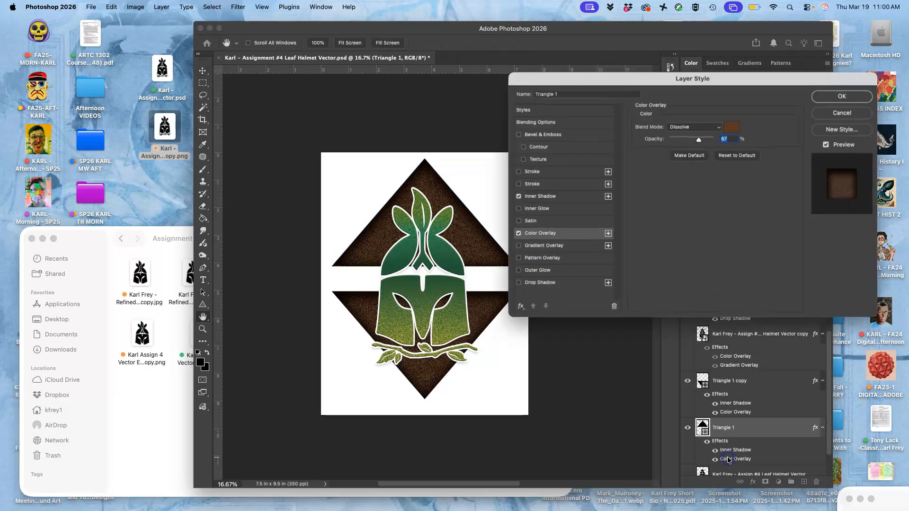
pyautogui.click(731, 129)
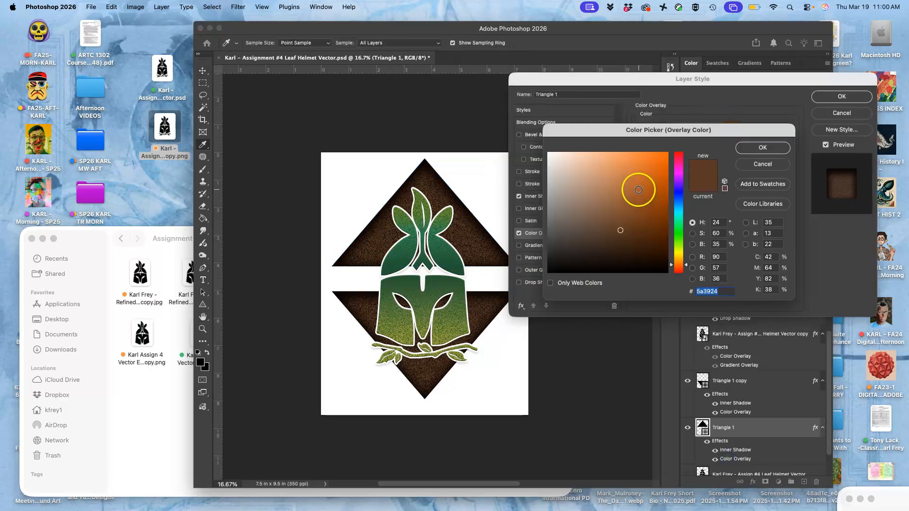
pyautogui.click(679, 251)
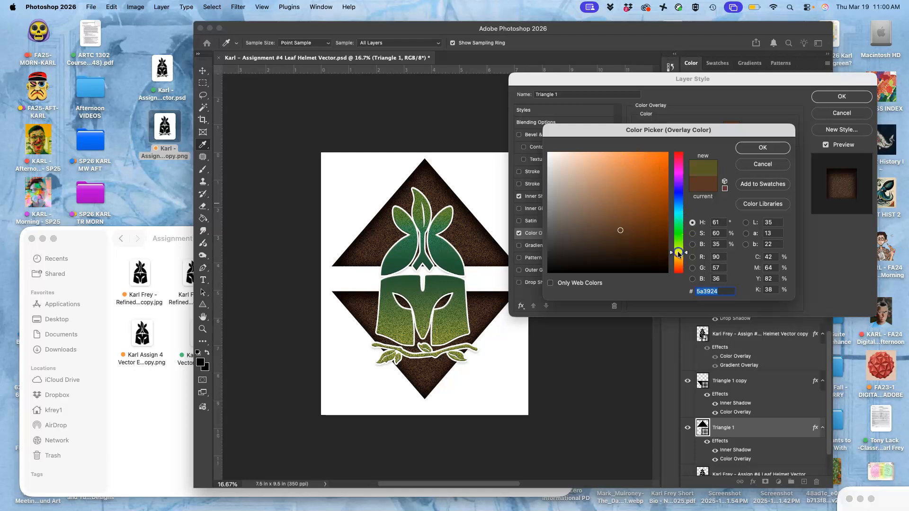
pyautogui.click(679, 214)
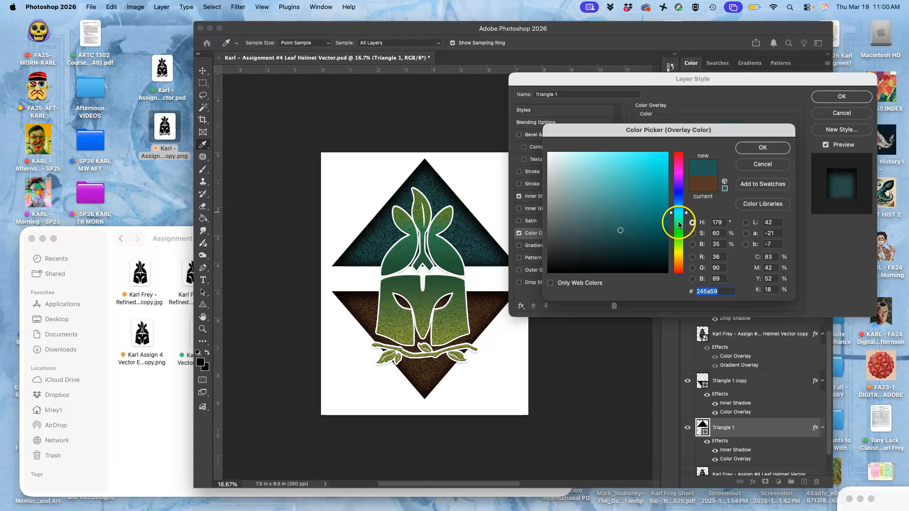
pyautogui.click(679, 225)
pyautogui.click(593, 190)
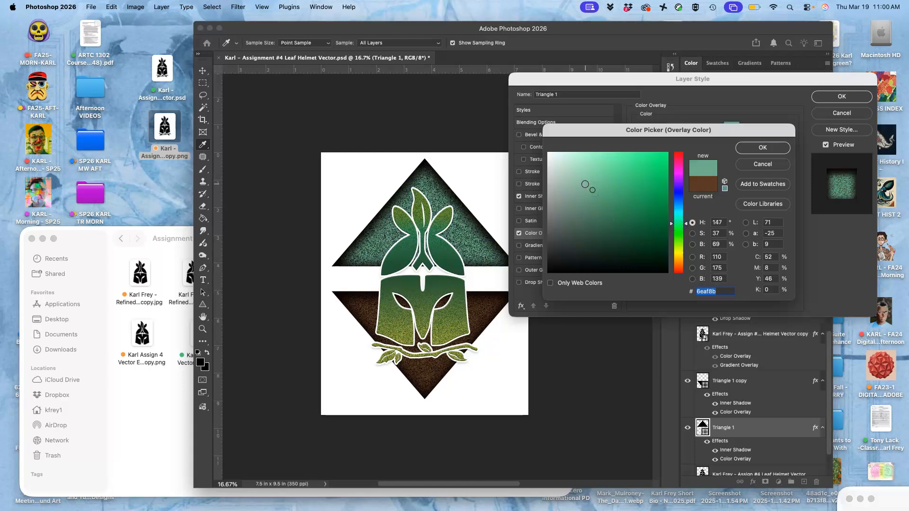
pyautogui.click(679, 253)
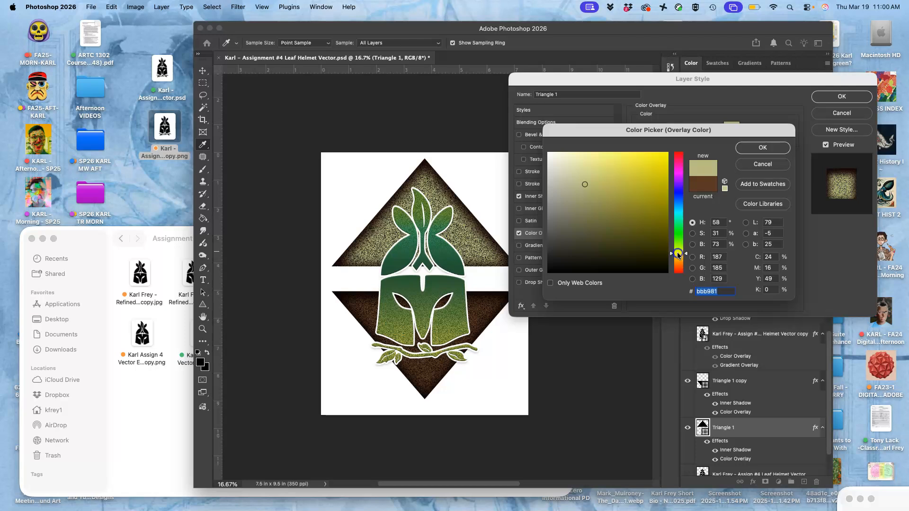
pyautogui.click(679, 257)
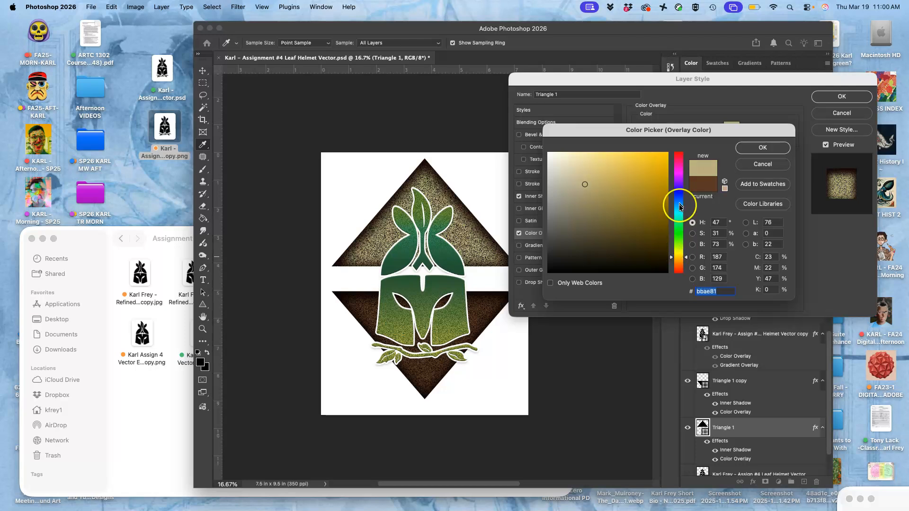
pyautogui.click(680, 180)
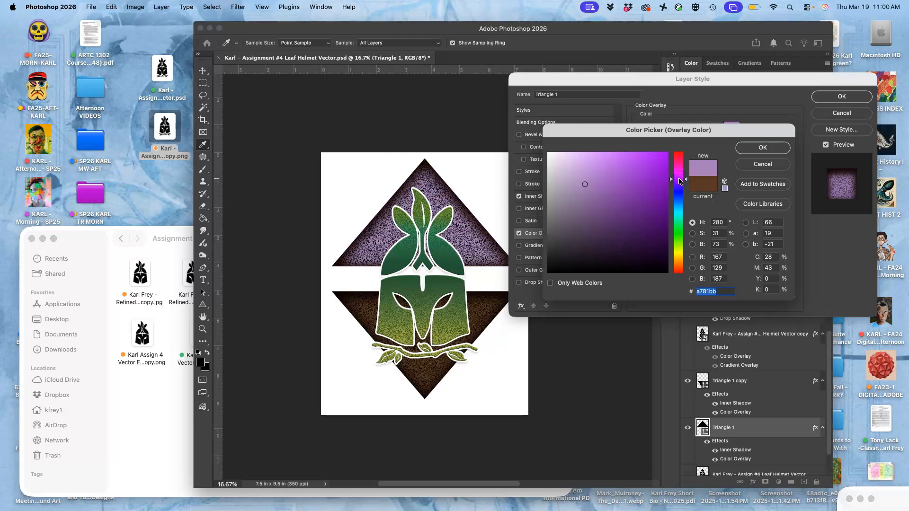
# Step: Set the upper triangle's Color Overlay to gold (d4b94e), raise its opacity slightly and apply the layer style
pyautogui.moveTo(679, 259)
pyautogui.mouseDown()
pyautogui.moveTo(679, 267)
pyautogui.moveTo(679, 256)
pyautogui.mouseUp()
pyautogui.click(635, 181)
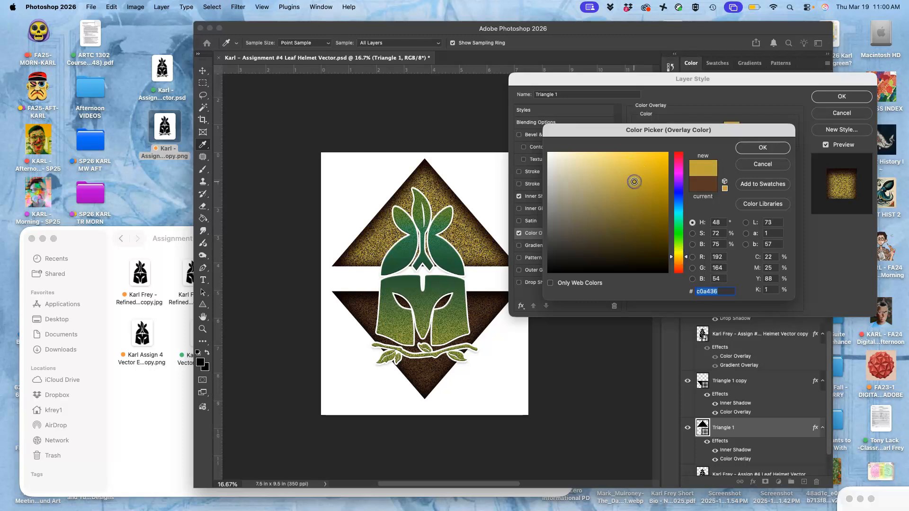
pyautogui.moveTo(633, 176); pyautogui.dragTo(627, 172)
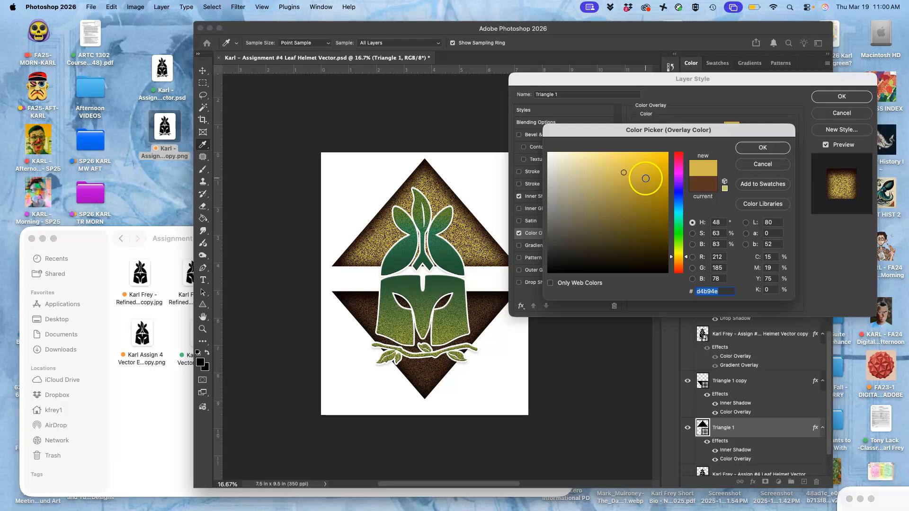
pyautogui.click(758, 149)
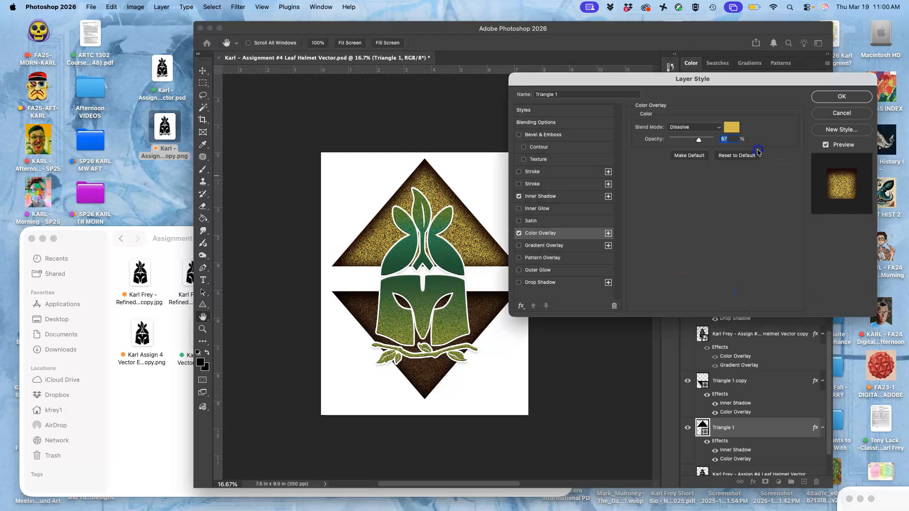
pyautogui.moveTo(697, 142)
pyautogui.mouseDown()
pyautogui.moveTo(690, 141)
pyautogui.moveTo(715, 141)
pyautogui.moveTo(701, 142)
pyautogui.mouseUp()
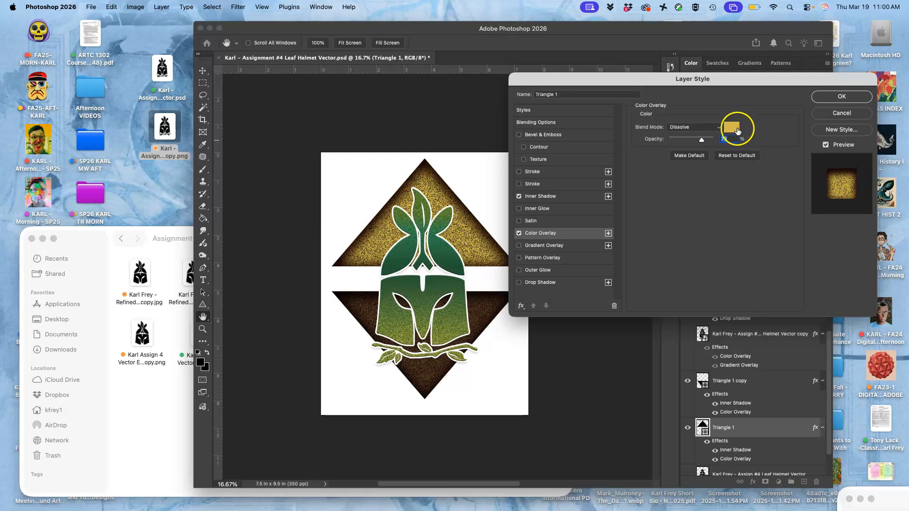
pyautogui.click(832, 97)
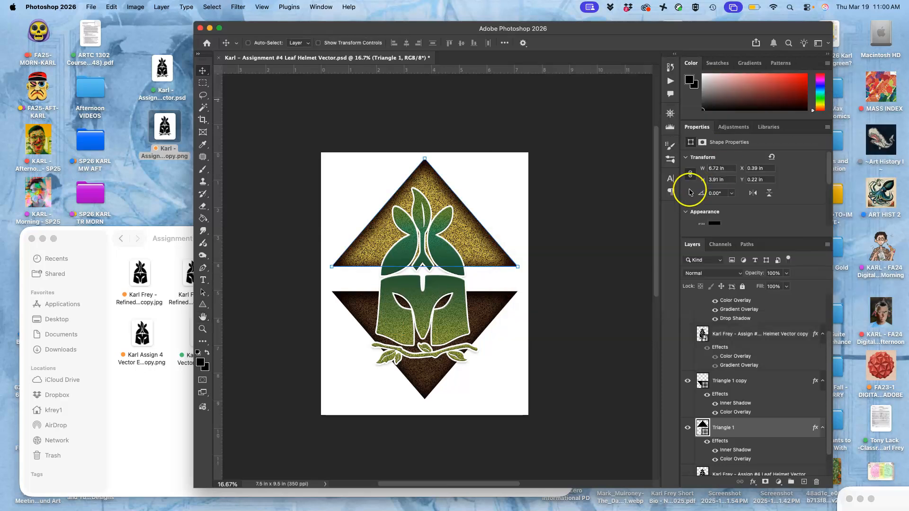
# Step: Switch from the Triangle tool to the Rectangle tool for drawing shapes
pyautogui.click(203, 83)
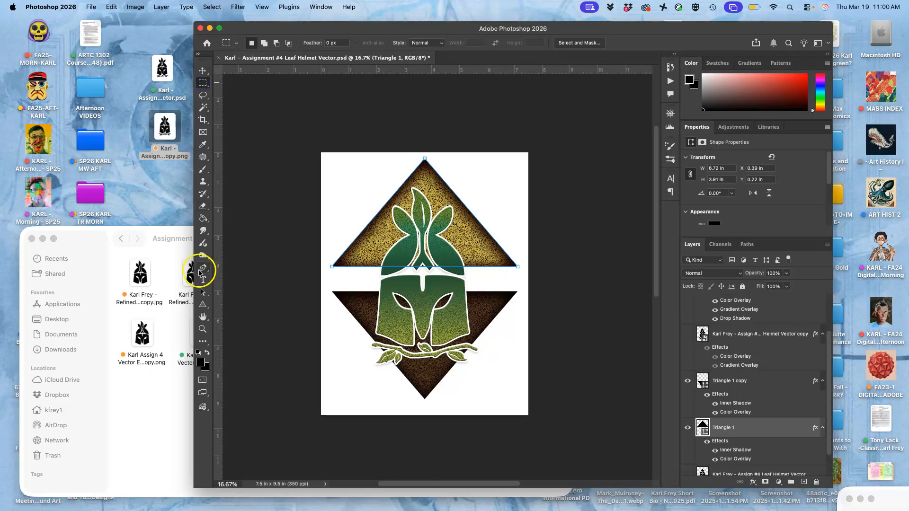
pyautogui.click(203, 304)
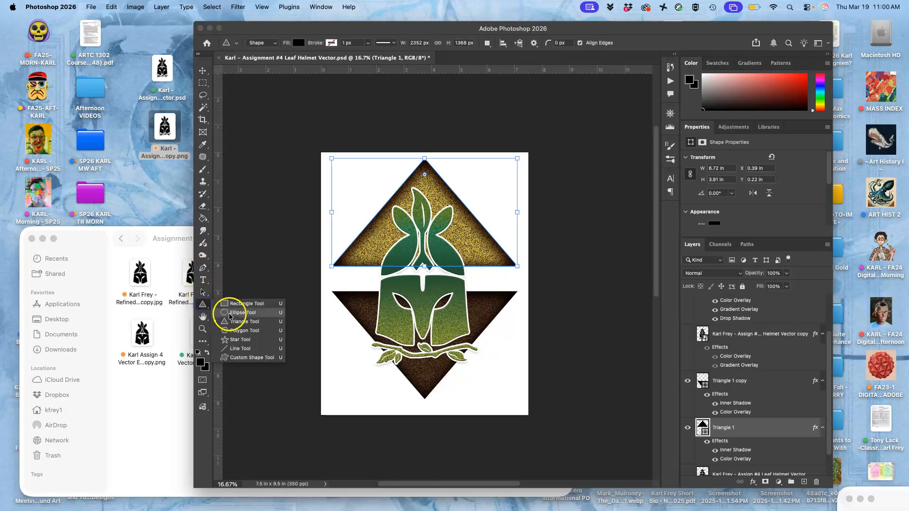
pyautogui.click(239, 304)
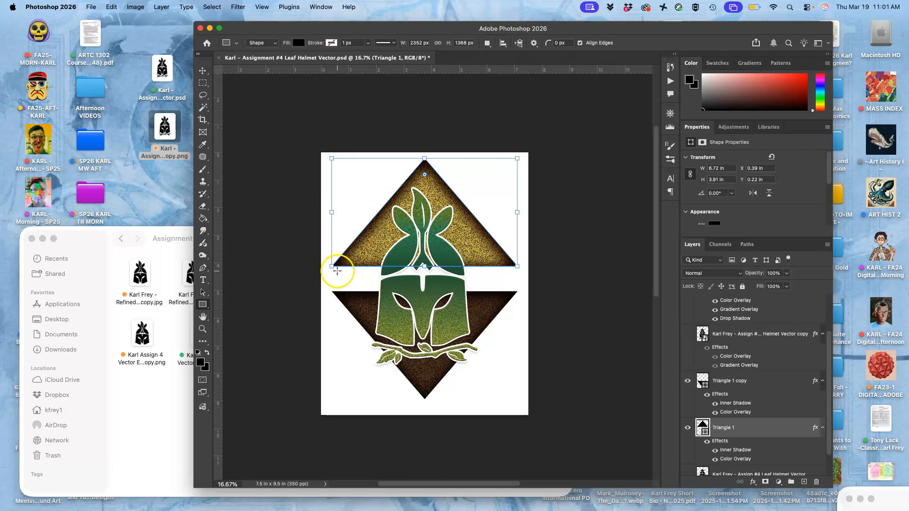
pyautogui.click(203, 70)
pyautogui.click(202, 305)
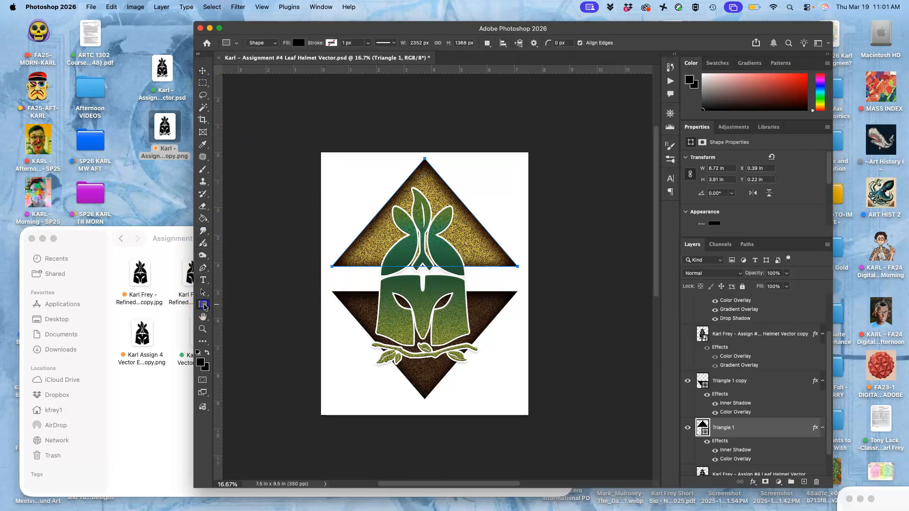
pyautogui.click(288, 286)
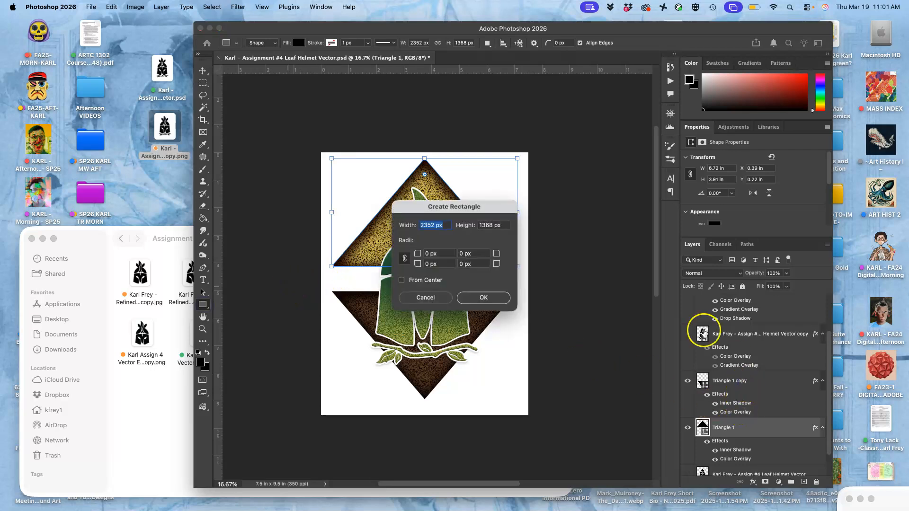
pyautogui.click(482, 297)
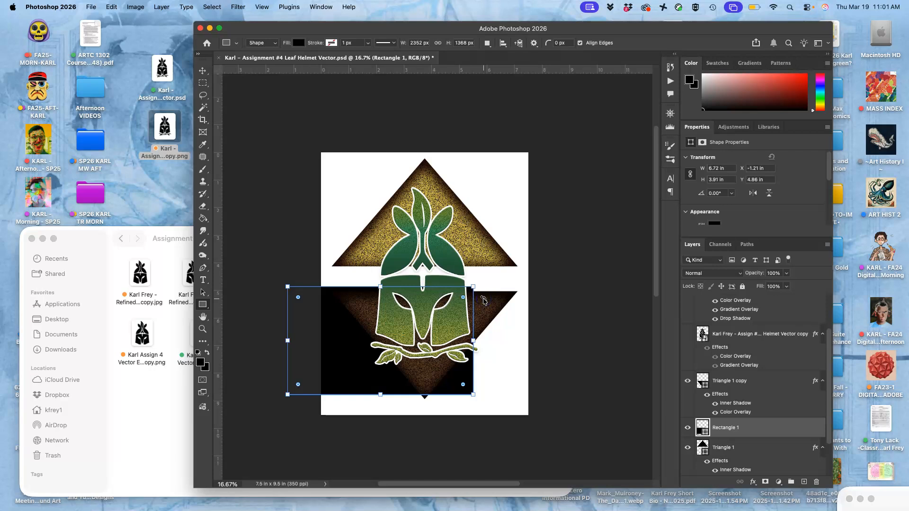
pyautogui.press('super+z')
# Step: Draw a black horizontal bar about 6.79 by 0.61 in and center it in the gap between the two triangles
pyautogui.moveTo(473, 298); pyautogui.dragTo(483, 300)
pyautogui.moveTo(303, 270); pyautogui.dragTo(491, 287)
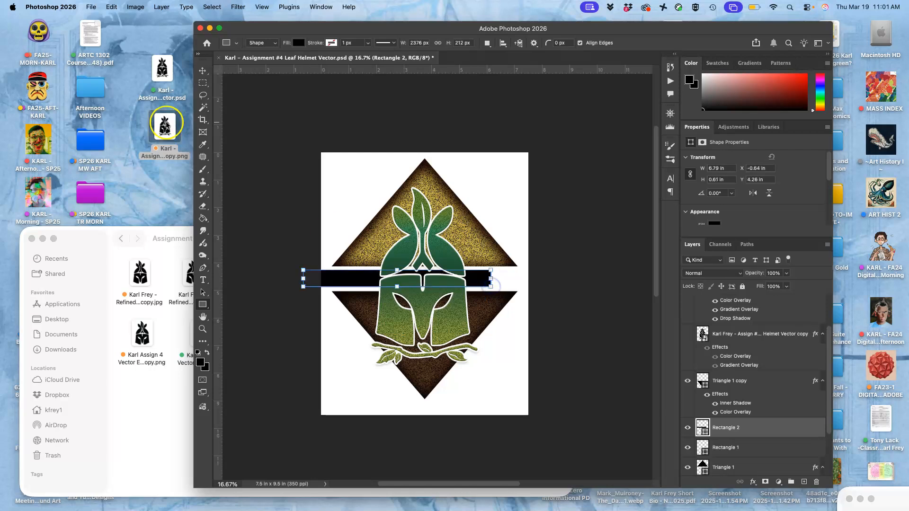
pyautogui.click(202, 70)
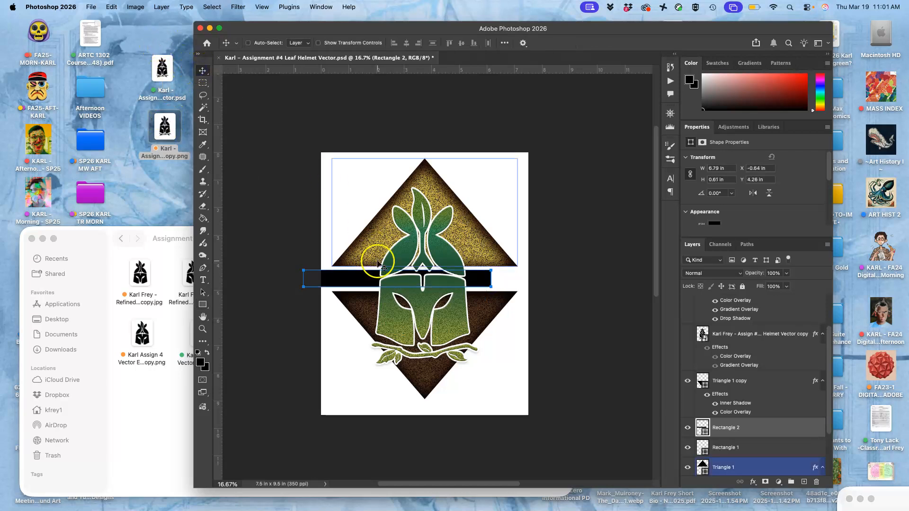
pyautogui.moveTo(355, 279); pyautogui.dragTo(380, 278)
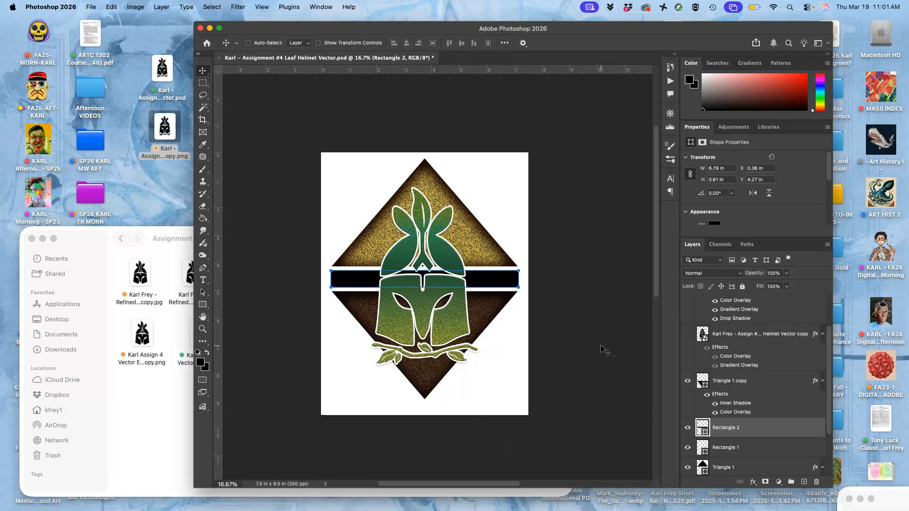
# Step: Warp the black bar so its upper edge bows down behind the helmet, and accept its conversion to a regular path
pyautogui.click(500, 317)
pyautogui.press('super+equal')
pyautogui.press('super+equal')
pyautogui.press('super+equal')
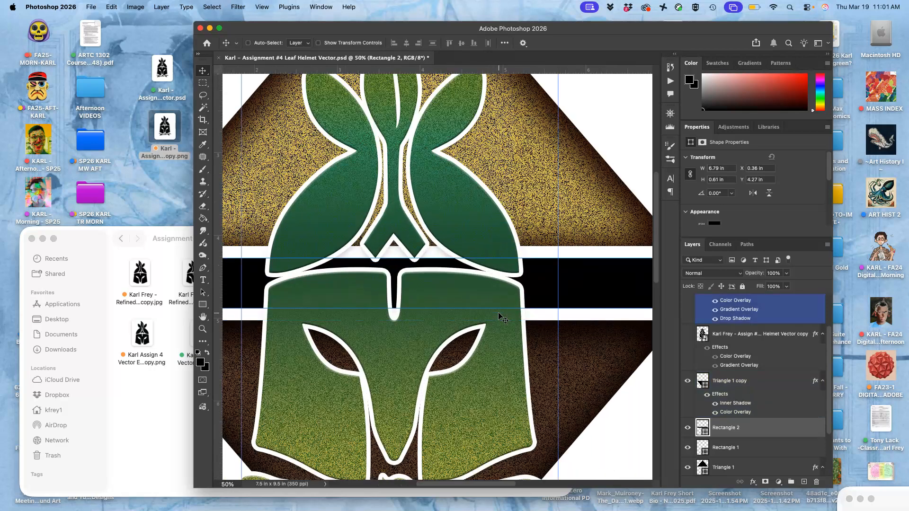
pyautogui.press('super+t')
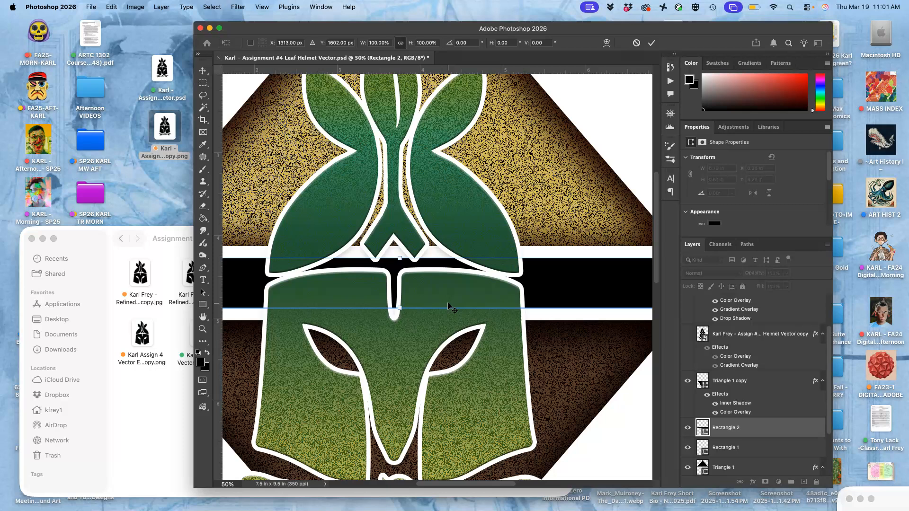
pyautogui.rightClick(409, 282)
pyautogui.click(424, 323)
pyautogui.moveTo(406, 270)
pyautogui.mouseDown()
pyautogui.moveTo(401, 260)
pyautogui.moveTo(402, 274)
pyautogui.mouseUp()
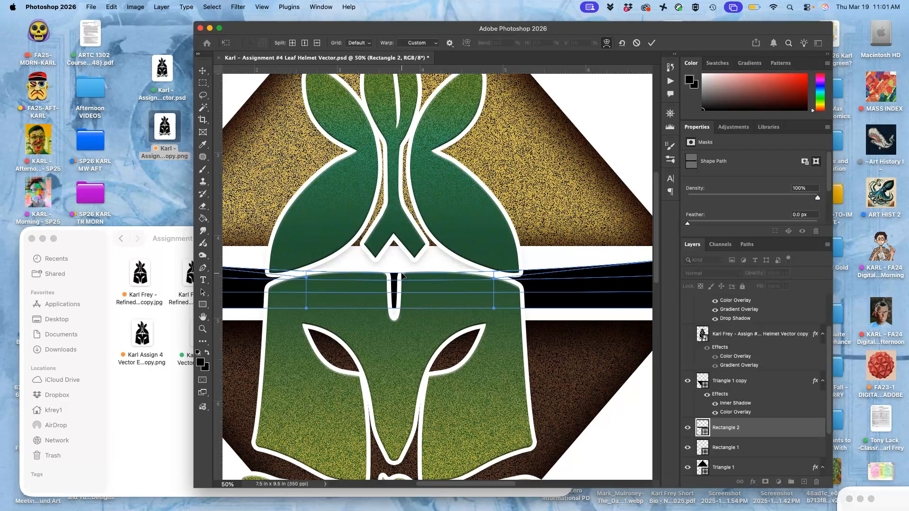
pyautogui.moveTo(399, 277); pyautogui.dragTo(396, 306)
pyautogui.click(533, 259)
pyautogui.press('super+minus')
pyautogui.press('super+minus')
pyautogui.press('super+minus')
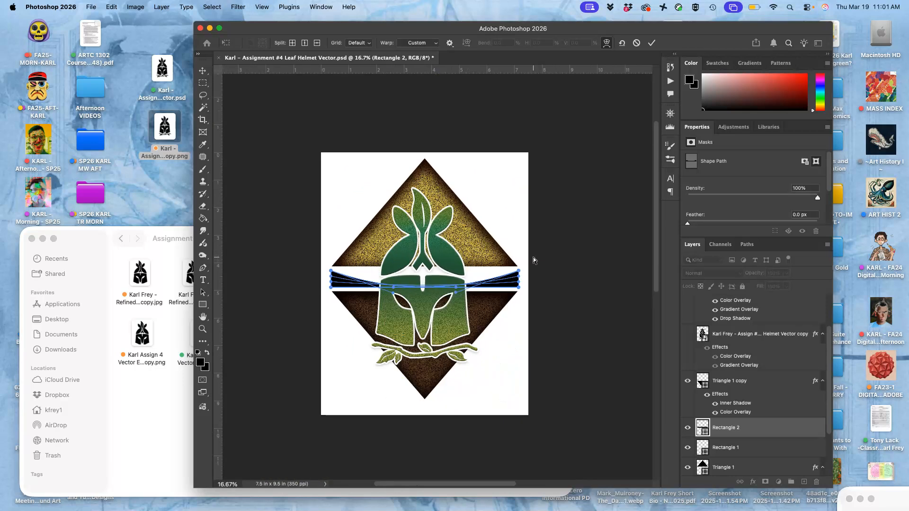
pyautogui.click(203, 95)
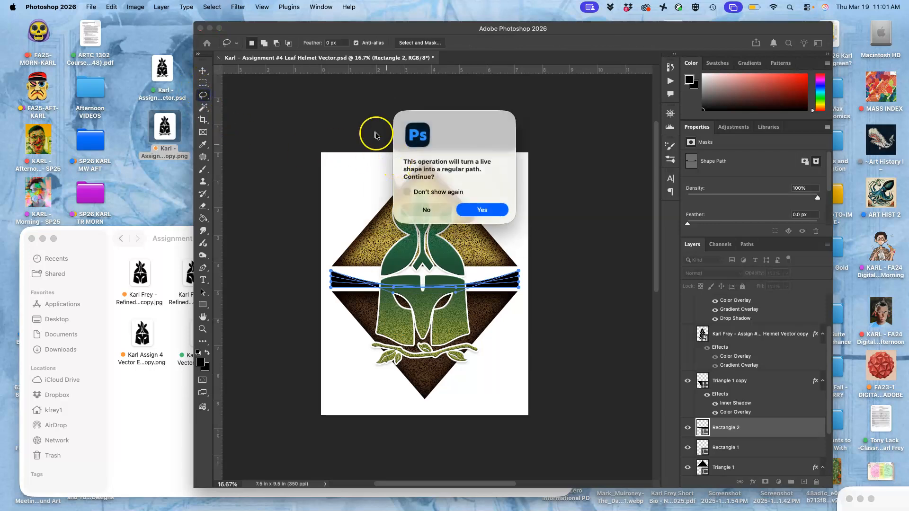
pyautogui.click(484, 209)
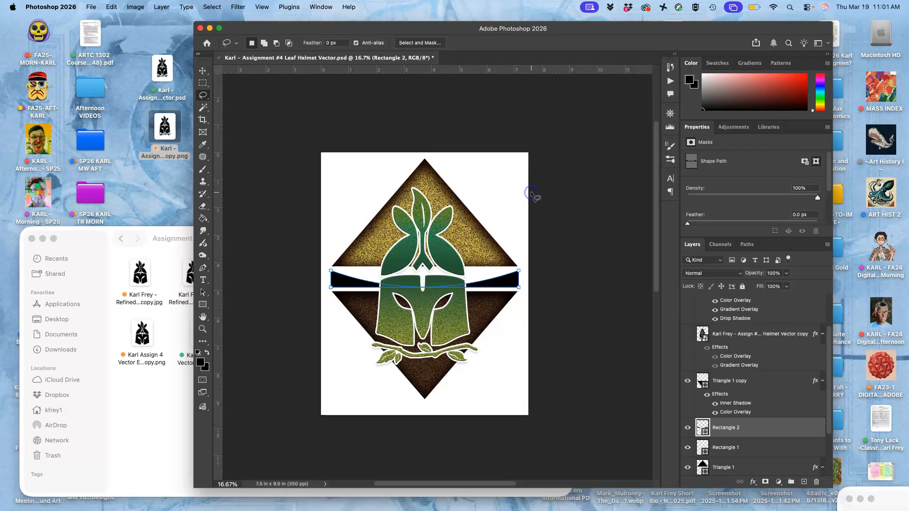
# Step: Draw a thin black rectangle about 5 by 0.17 in across the gap, just below the upper triangle
pyautogui.click(199, 305)
pyautogui.moveTo(356, 269); pyautogui.dragTo(495, 274)
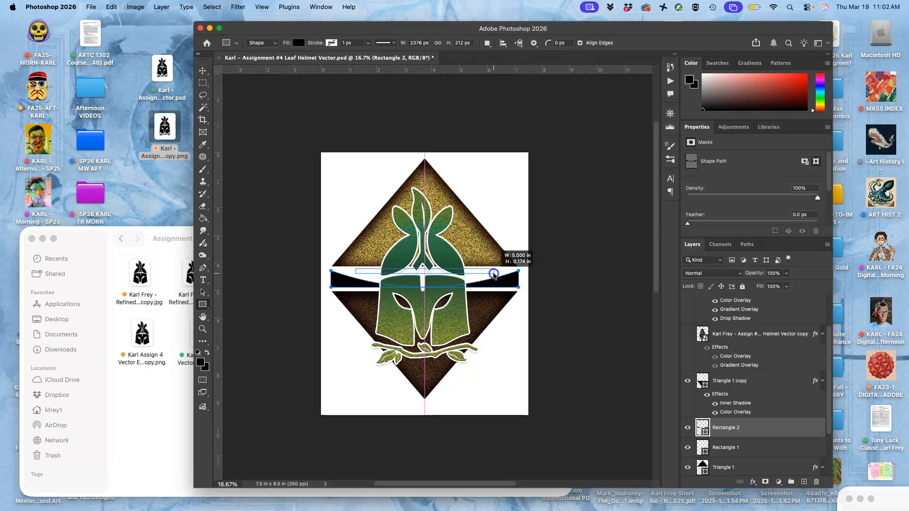
pyautogui.moveTo(494, 275); pyautogui.dragTo(494, 275)
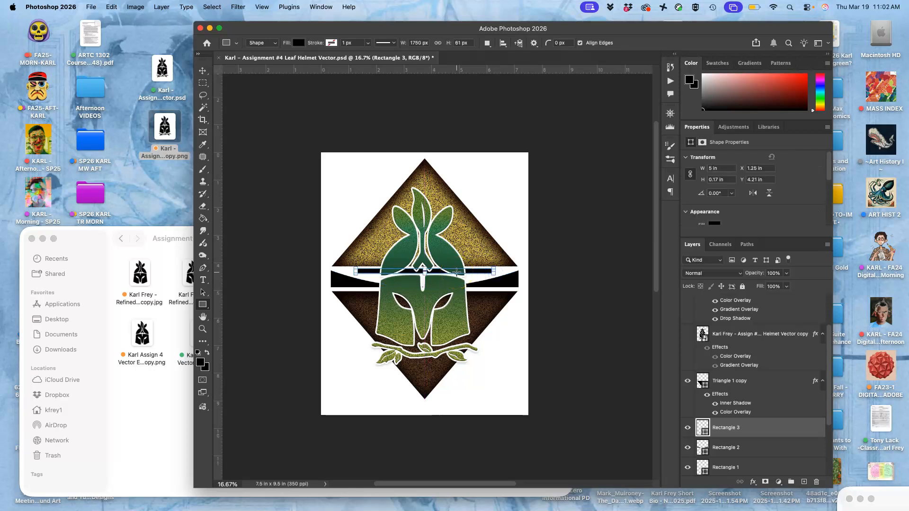
pyautogui.press('super+equal')
pyautogui.press('super+equal')
pyautogui.press('super+equal')
pyautogui.hscroll(5, 456, 272)
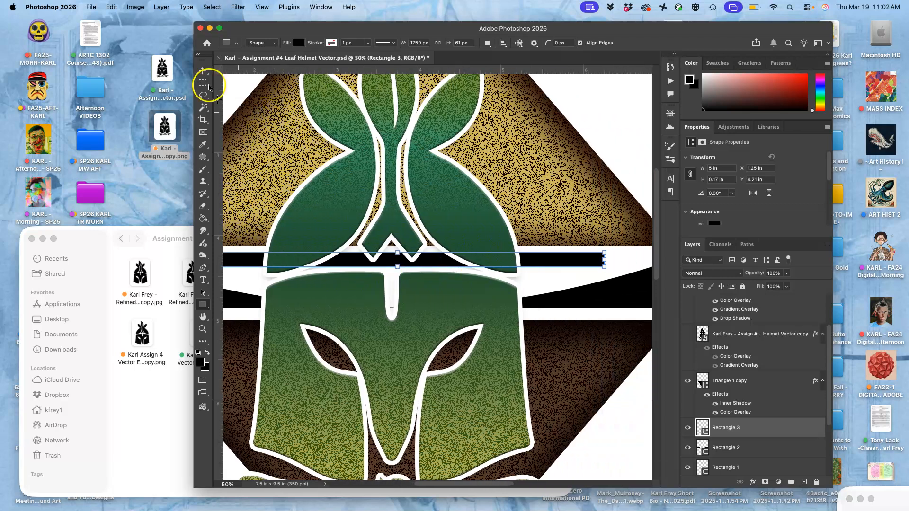
pyautogui.rightClick(351, 264)
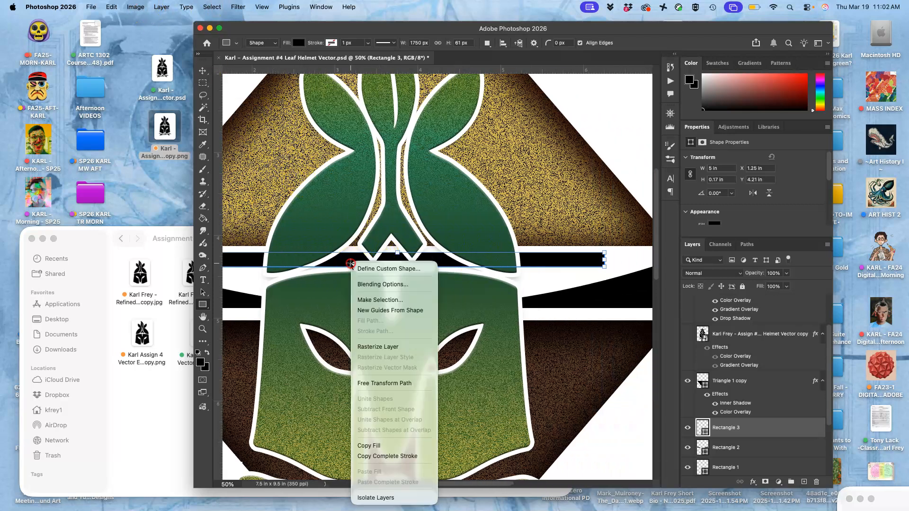
pyautogui.click(387, 383)
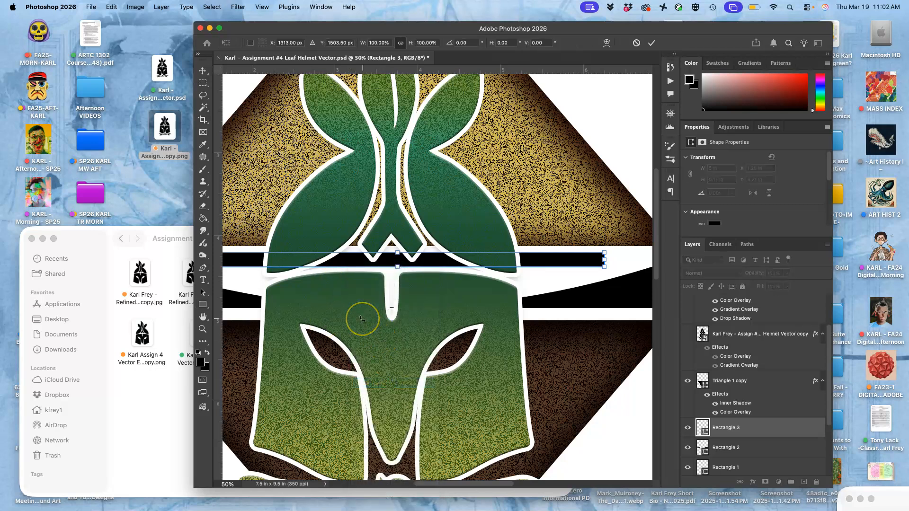
pyautogui.click(735, 430)
pyautogui.click(688, 428)
pyautogui.click(688, 428)
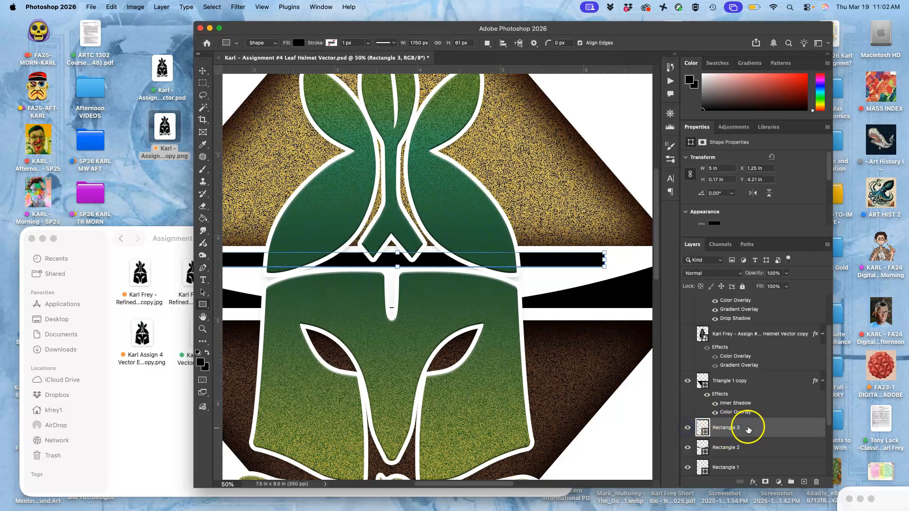
# Step: Warp the thin black bar so its lower edge bows down behind the helmet
pyautogui.press('super+t')
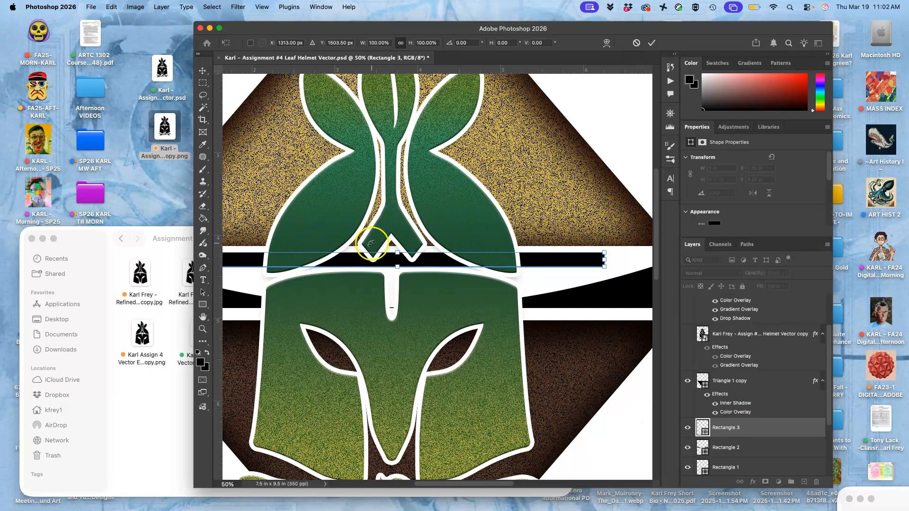
pyautogui.rightClick(428, 260)
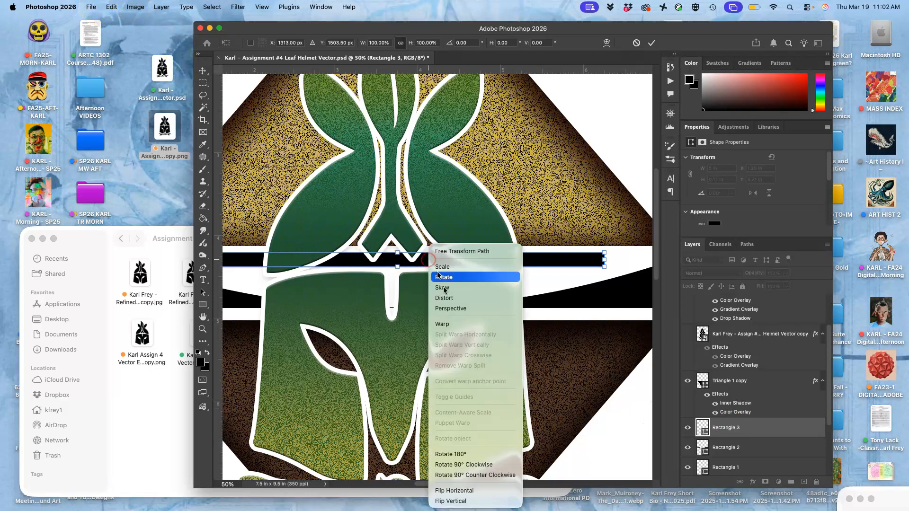
pyautogui.click(445, 325)
pyautogui.moveTo(396, 269); pyautogui.dragTo(396, 307)
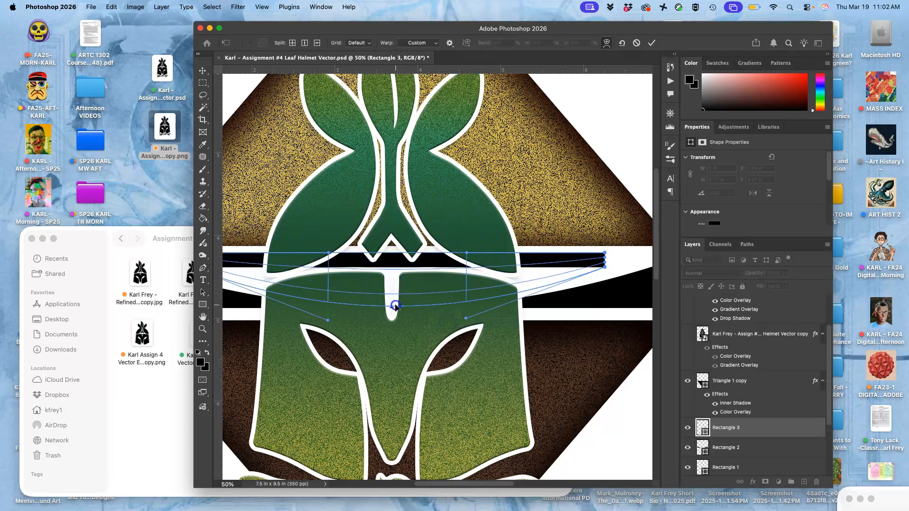
pyautogui.scroll(-2, 396, 306)
pyautogui.hscroll(-3, 395, 306)
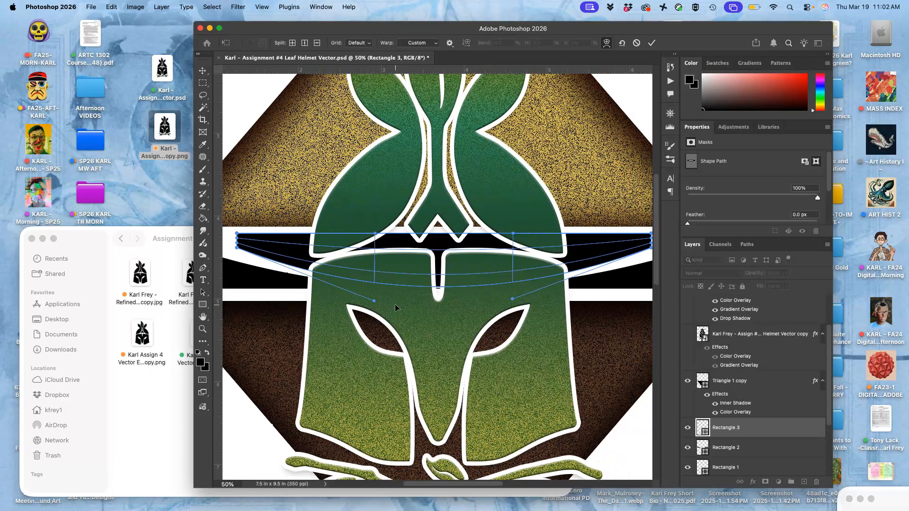
# Step: Bow the thin bar's upper edge upward behind the helmet and apply the warp, accepting the conversion to a regular path
pyautogui.click(430, 244)
pyautogui.moveTo(440, 238); pyautogui.dragTo(441, 210)
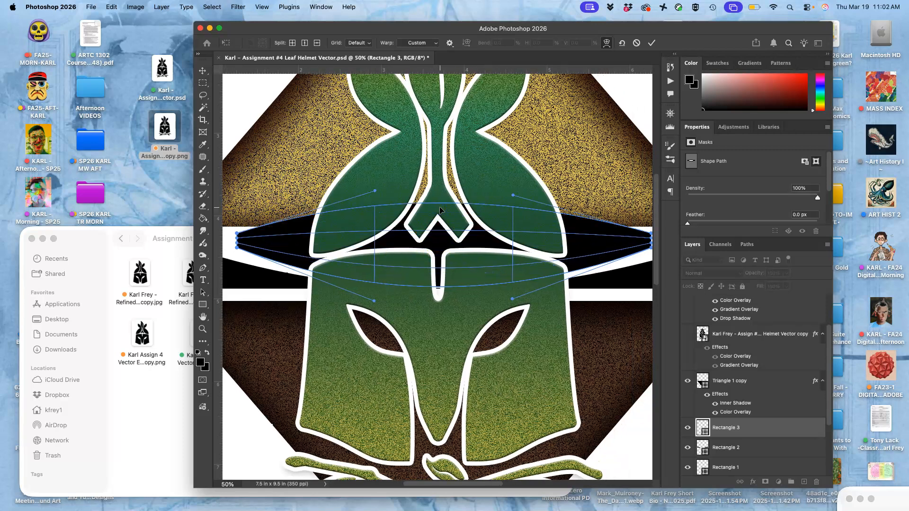
pyautogui.press('super+minus')
pyautogui.press('super+minus')
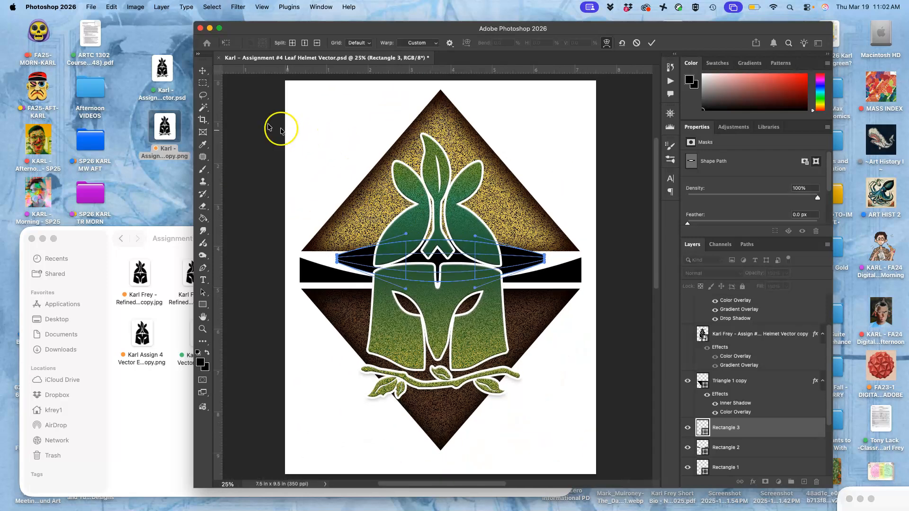
pyautogui.click(202, 95)
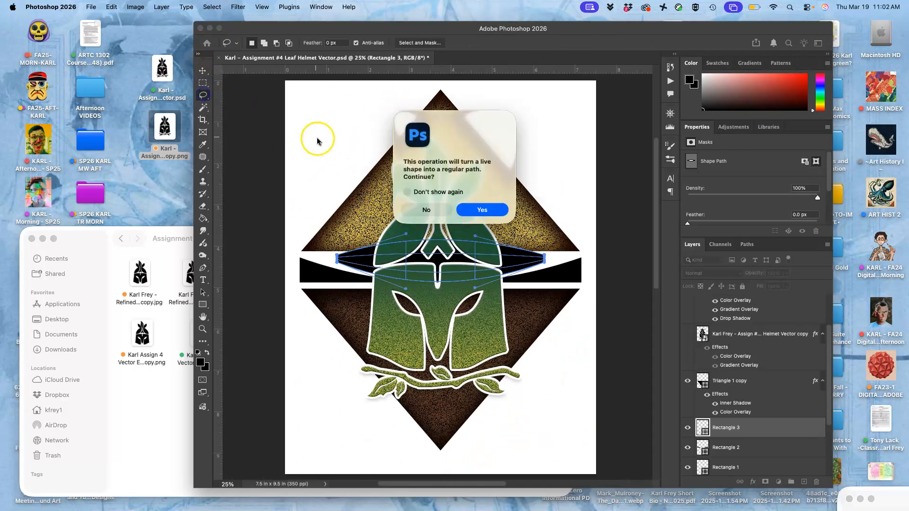
pyautogui.click(482, 210)
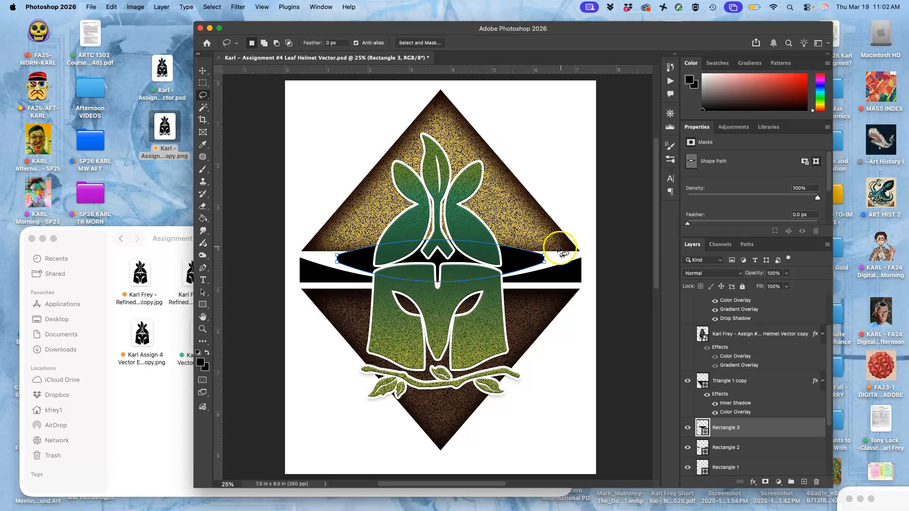
# Step: Copy the lower brown triangle's layer style and paste it onto the newly warped bar, Rectangle 3
pyautogui.click(575, 249)
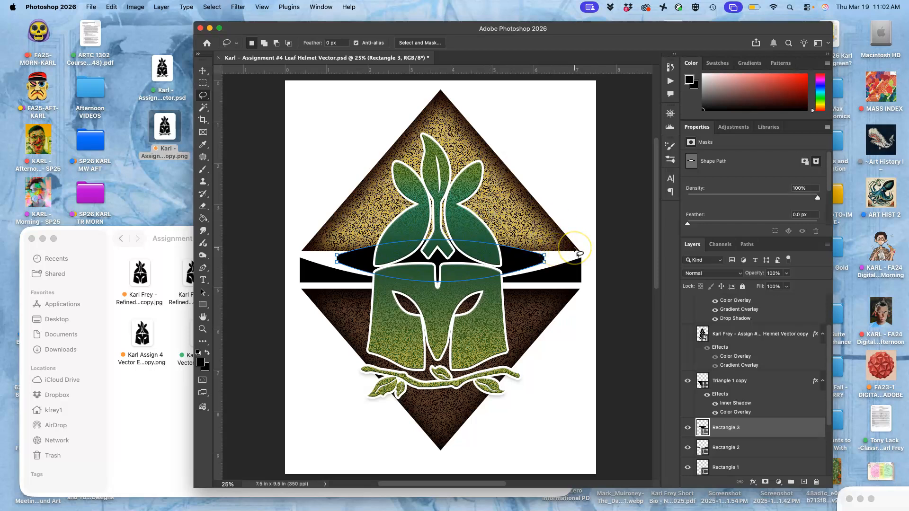
pyautogui.click(578, 215)
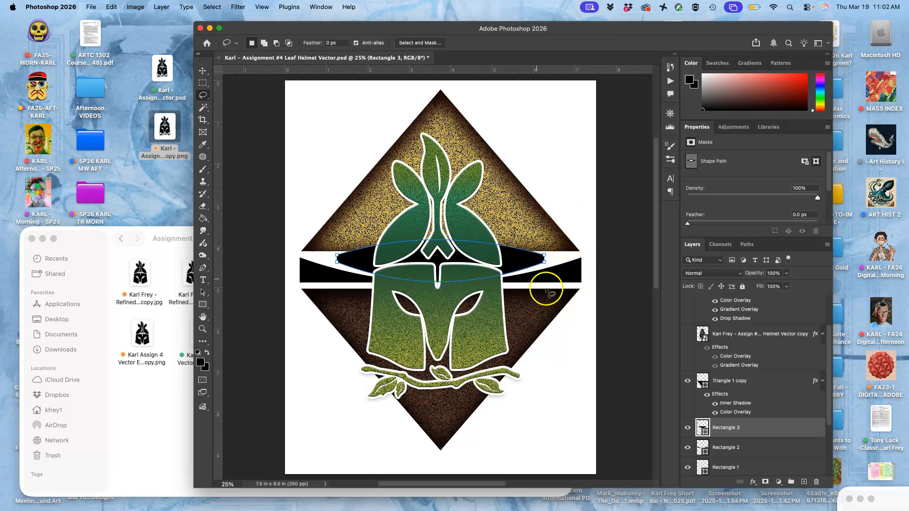
pyautogui.scroll(-4, 724, 426)
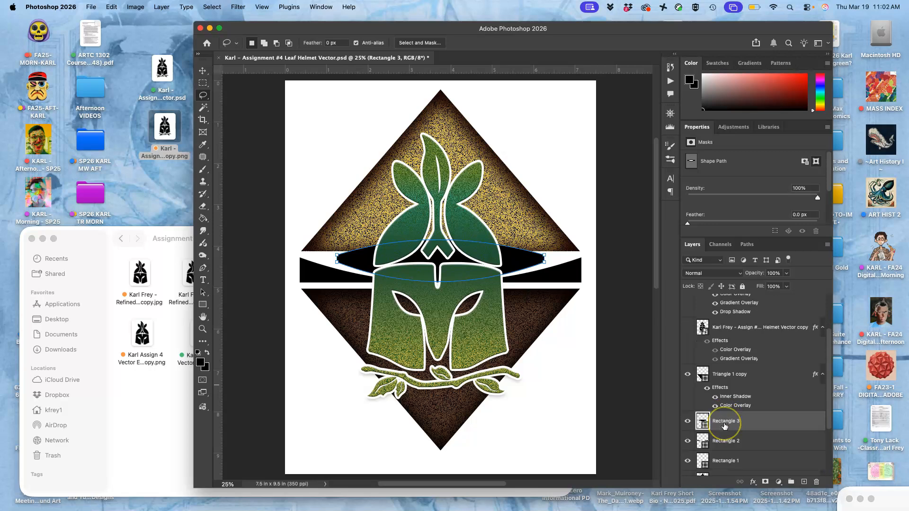
pyautogui.scroll(3, 724, 426)
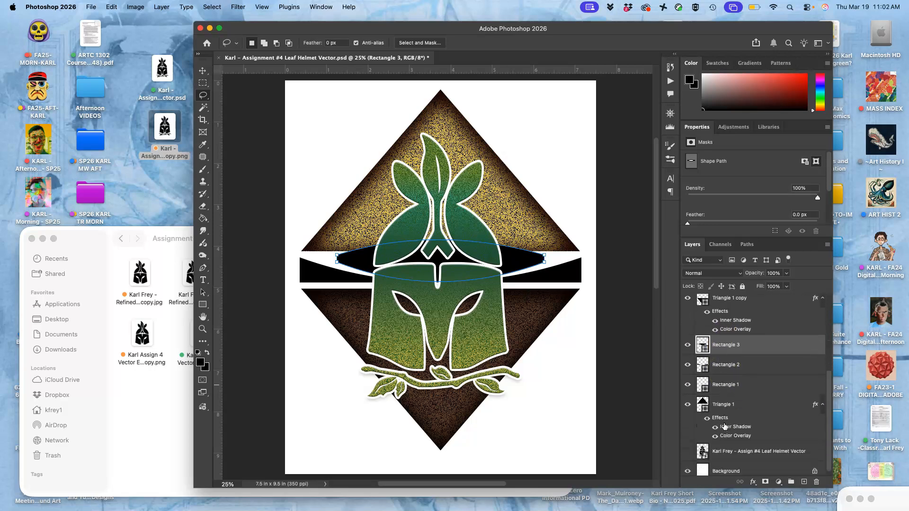
pyautogui.rightClick(754, 368)
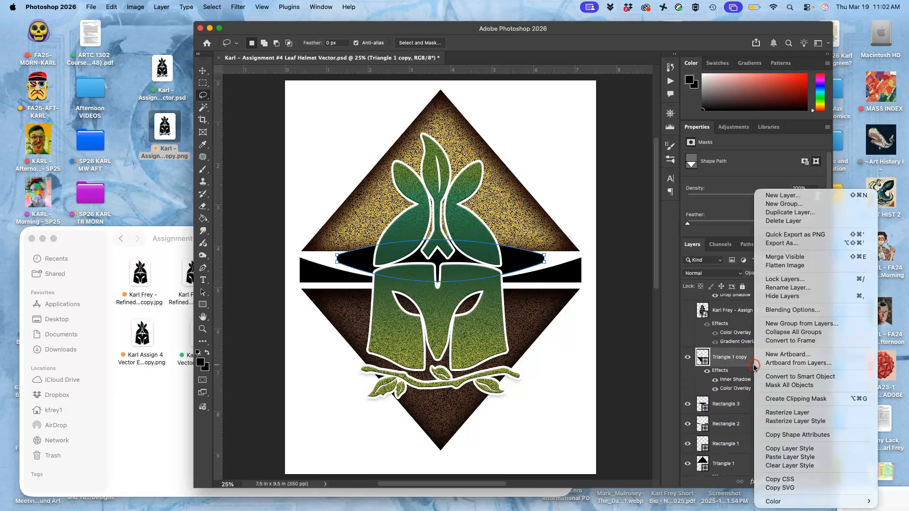
pyautogui.click(790, 448)
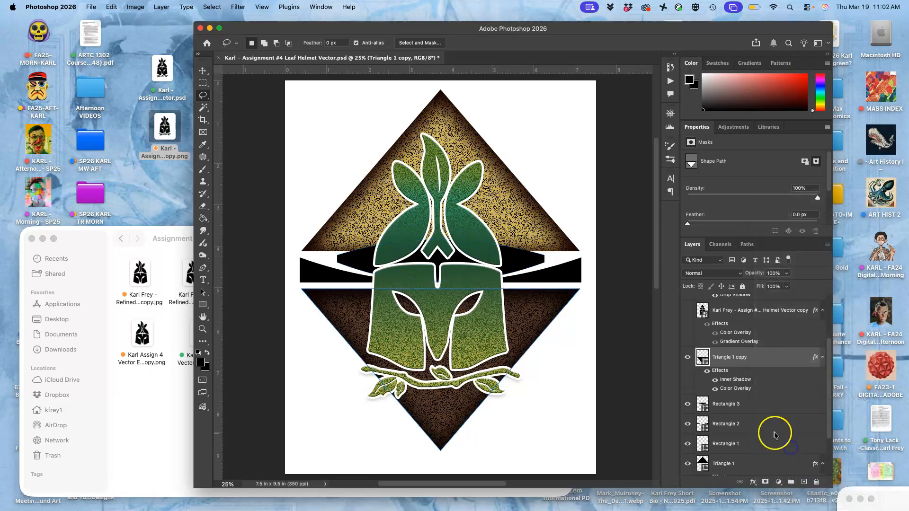
pyautogui.rightClick(758, 409)
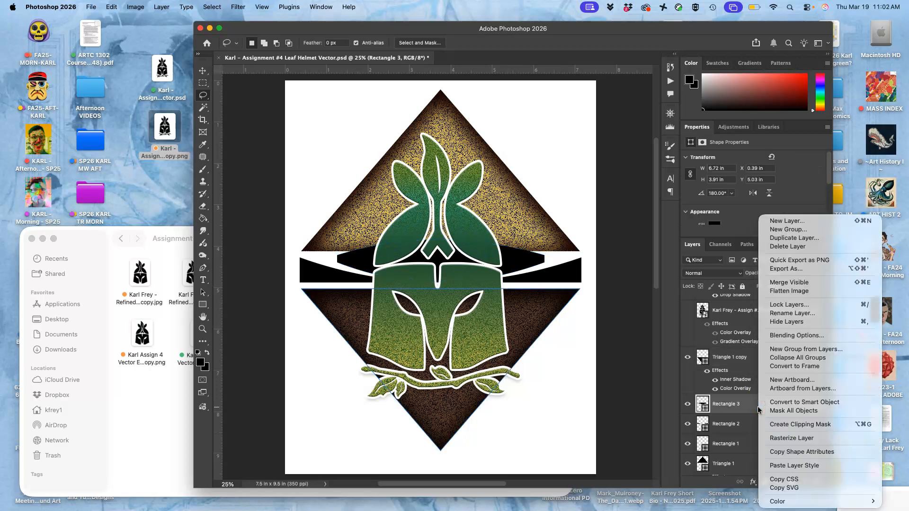
pyautogui.click(781, 466)
pyautogui.press('super+z')
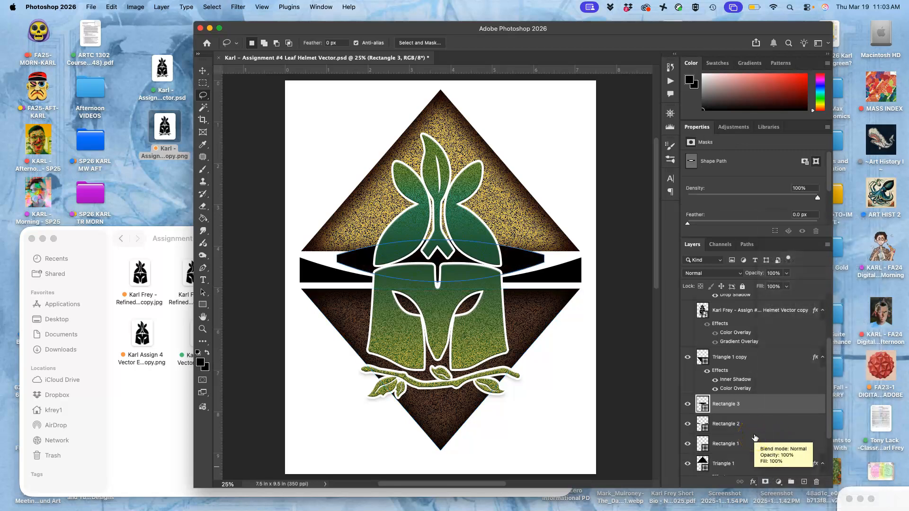
pyautogui.rightClick(749, 412)
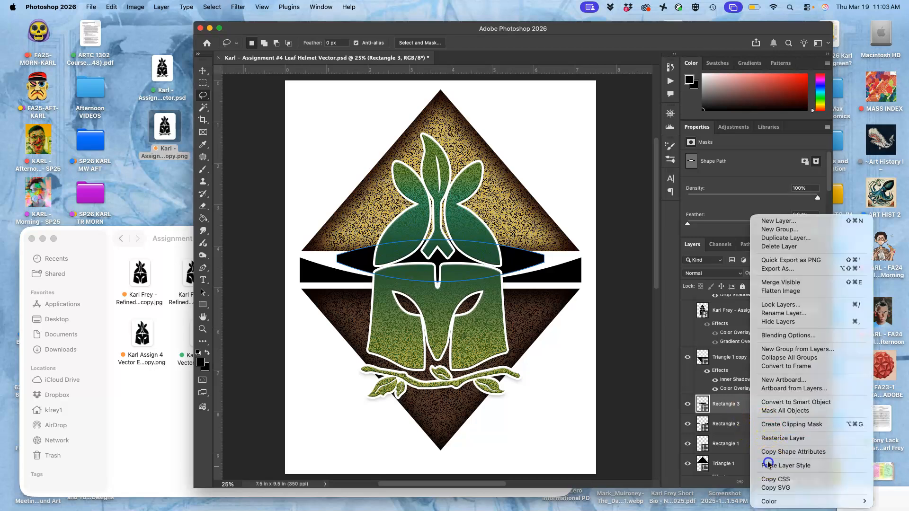
pyautogui.click(783, 466)
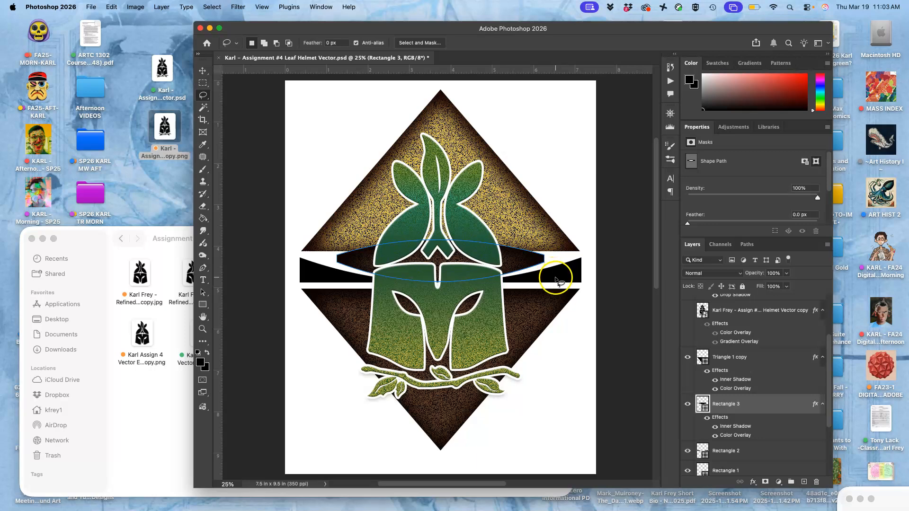
# Step: Switch to the Move tool and select the Rectangle 3 bar layer
pyautogui.click(203, 70)
pyautogui.keyDown('super'); pyautogui.click(552, 298); pyautogui.keyUp('super')
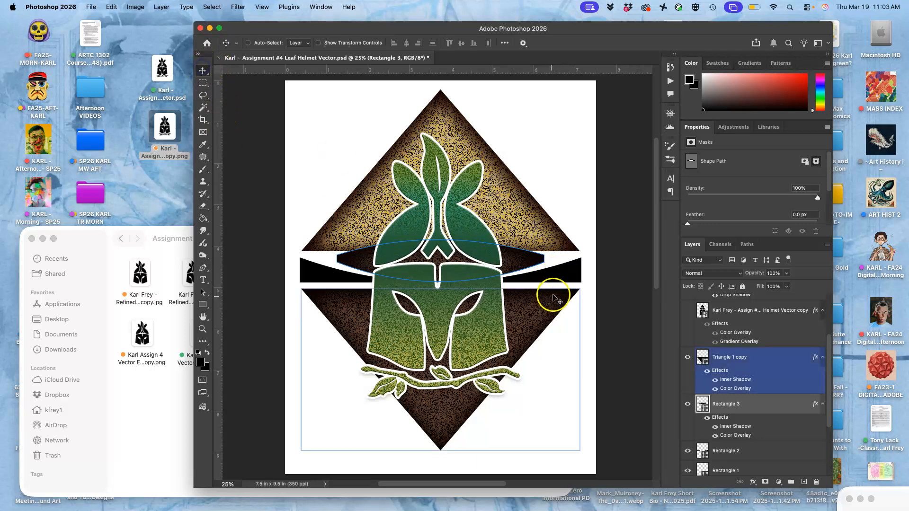
pyautogui.keyDown('super'); pyautogui.click(561, 280); pyautogui.keyUp('super')
pyautogui.click(741, 411)
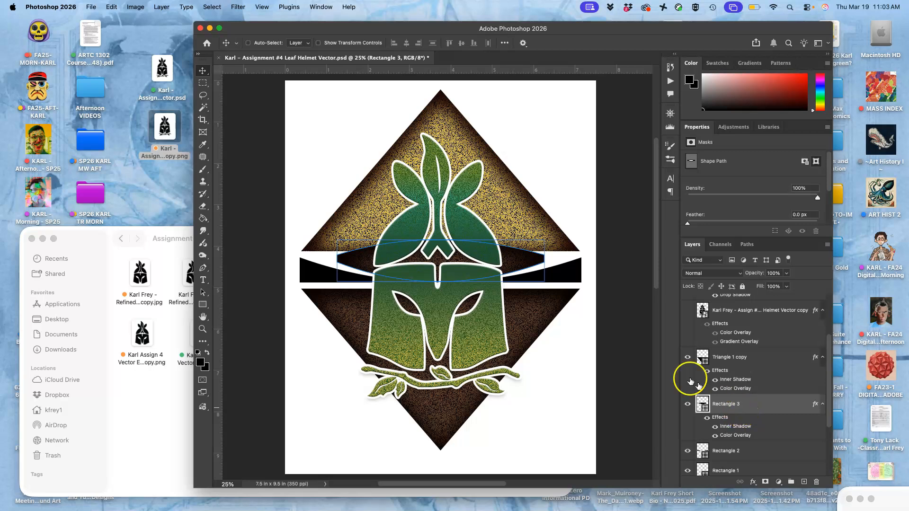
pyautogui.click(738, 356)
pyautogui.scroll(3, 741, 360)
pyautogui.scroll(-5, 741, 361)
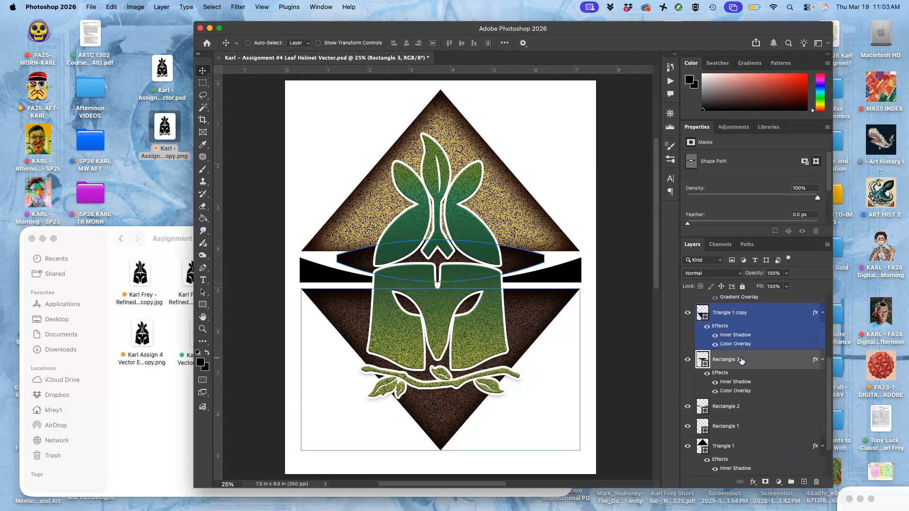
pyautogui.click(754, 441)
pyautogui.rightClick(758, 441)
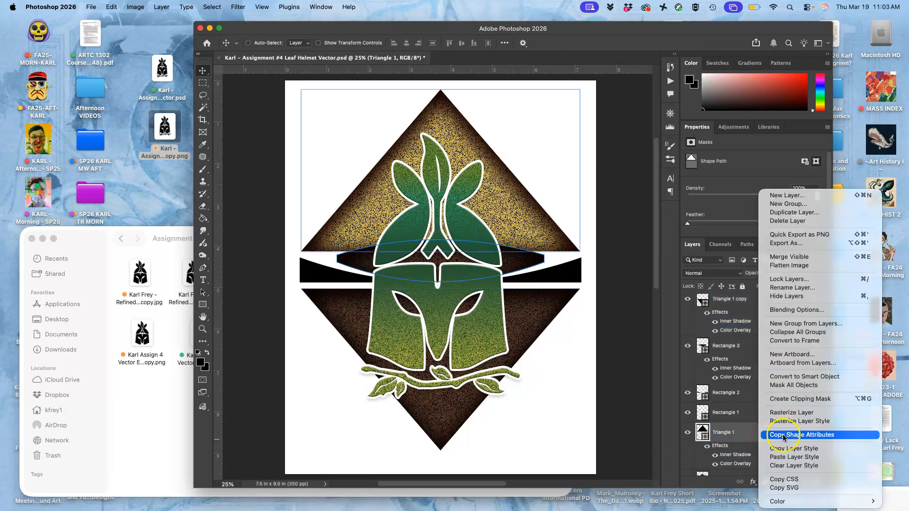
pyautogui.click(794, 457)
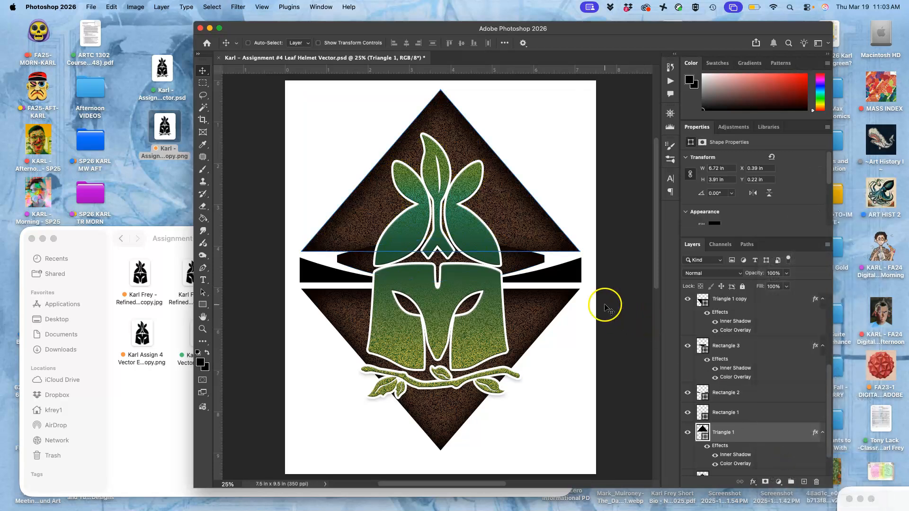
pyautogui.press('super+z')
pyautogui.click(696, 379)
# Step: Try to copy the gold layer style from the upper triangle, Triangle 1
pyautogui.click(757, 432)
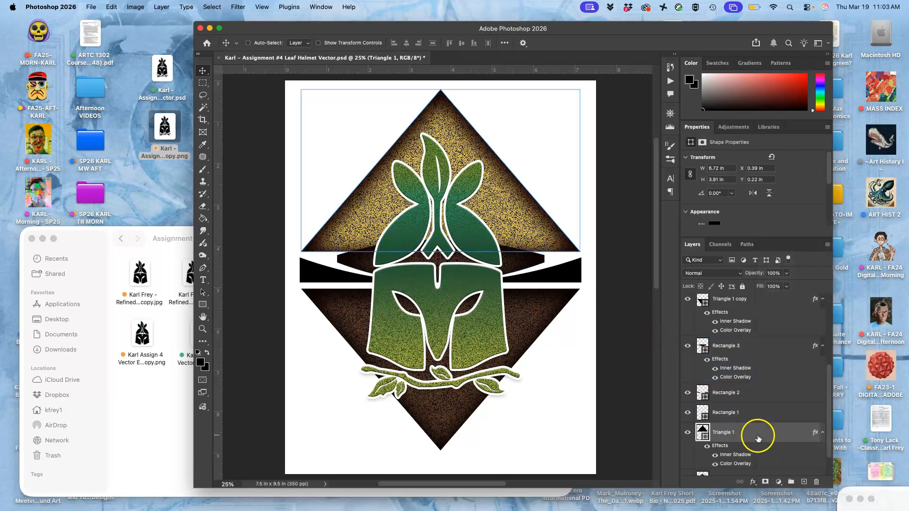
pyautogui.rightClick(758, 434)
pyautogui.click(775, 454)
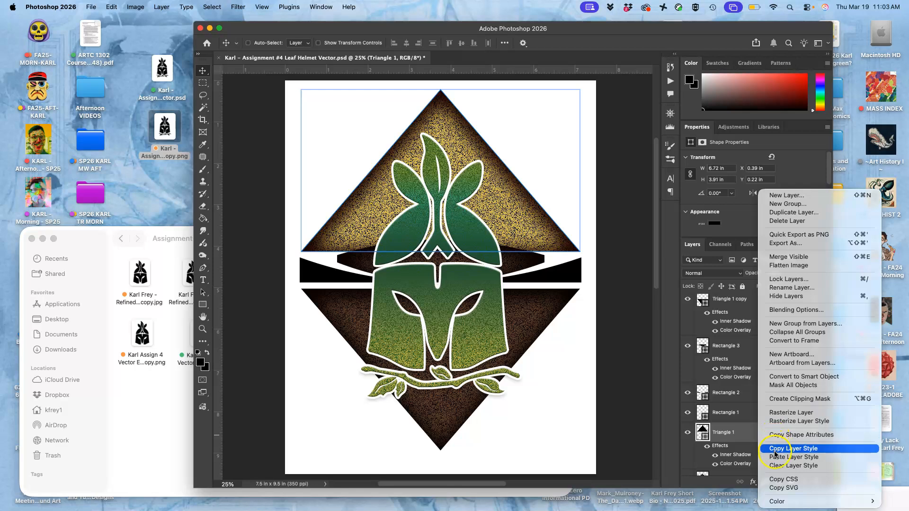
# Step: Paste the copied layer style onto the wide bar, Rectangle 2, and delete the tiny stray Rectangle 1 layer
pyautogui.click(742, 415)
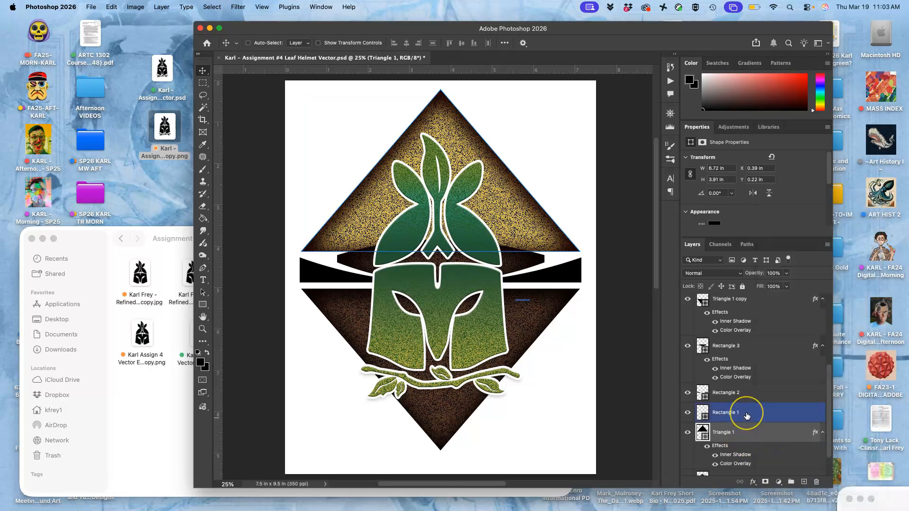
pyautogui.click(746, 415)
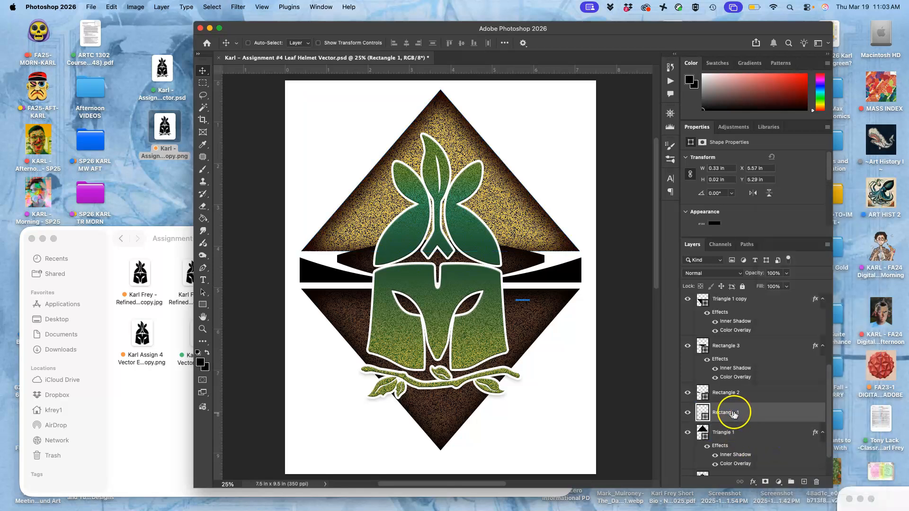
pyautogui.click(687, 412)
pyautogui.click(745, 394)
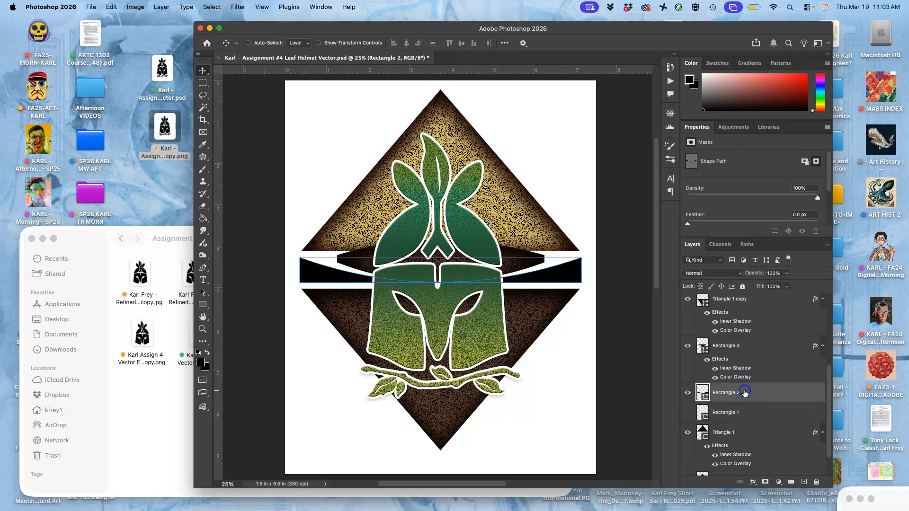
pyautogui.rightClick(745, 394)
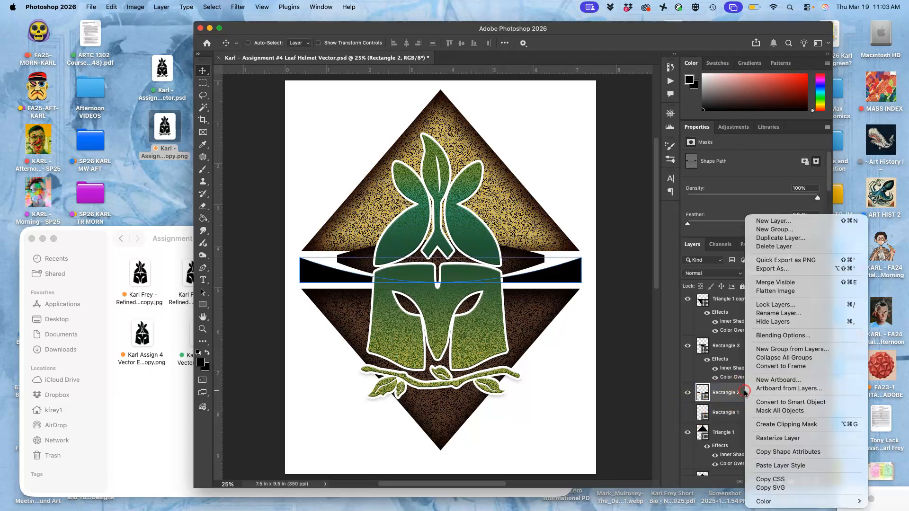
pyautogui.click(774, 465)
pyautogui.click(758, 436)
pyautogui.press('Delete')
# Step: Try to transfer the gold layer style from the upper triangle, Triangle 1, onto the Rectangle 2 bar
pyautogui.moveTo(753, 438)
pyautogui.mouseDown()
pyautogui.moveTo(548, 280)
pyautogui.moveTo(683, 339)
pyautogui.moveTo(743, 399)
pyautogui.moveTo(742, 440)
pyautogui.mouseUp()
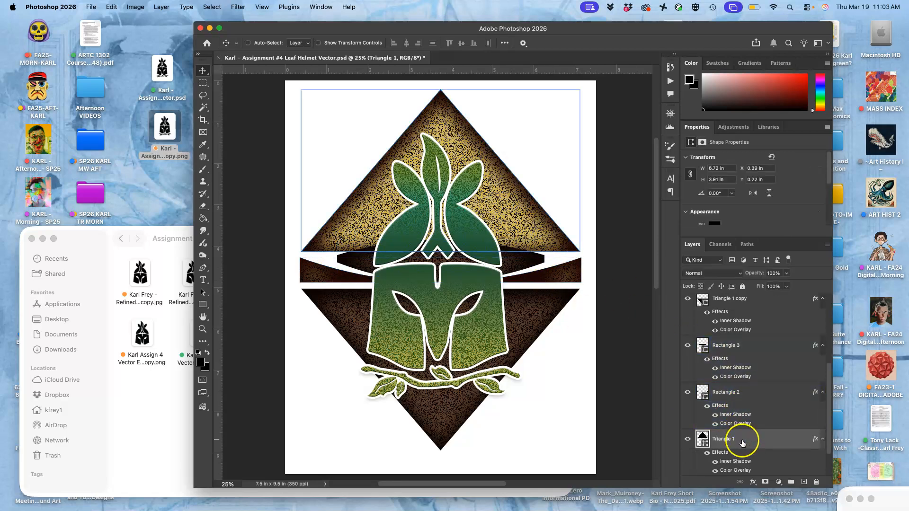
pyautogui.rightClick(741, 439)
pyautogui.click(759, 449)
pyautogui.click(753, 392)
pyautogui.rightClick(750, 395)
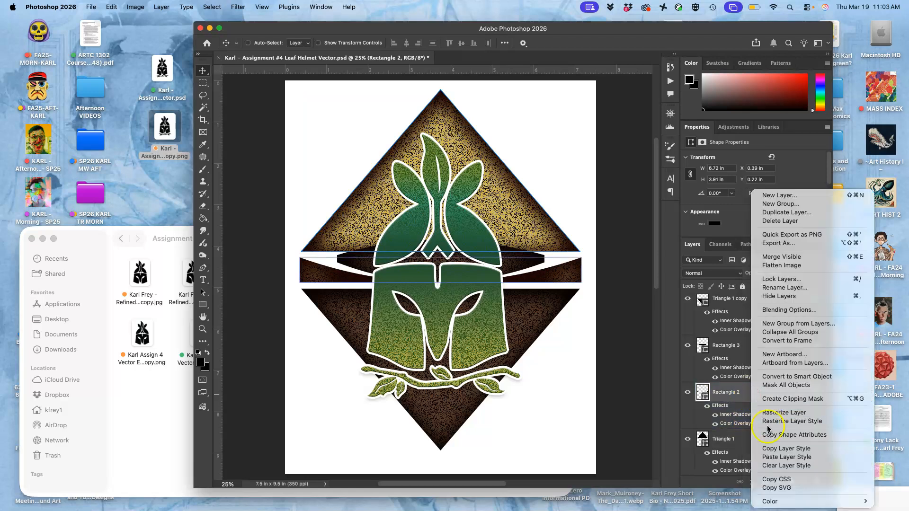
pyautogui.click(769, 457)
pyautogui.click(770, 458)
pyautogui.click(564, 305)
pyautogui.click(513, 227)
pyautogui.click(549, 274)
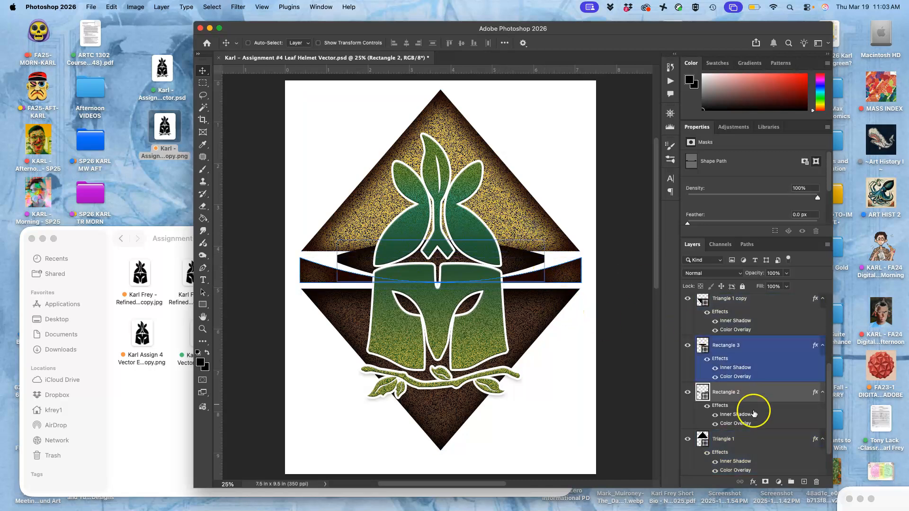
# Step: Check which shape Triangle 1 controls by toggling its visibility, and inspect its layer style settings
pyautogui.click(696, 441)
pyautogui.click(689, 441)
pyautogui.click(689, 440)
pyautogui.click(688, 440)
pyautogui.click(688, 440)
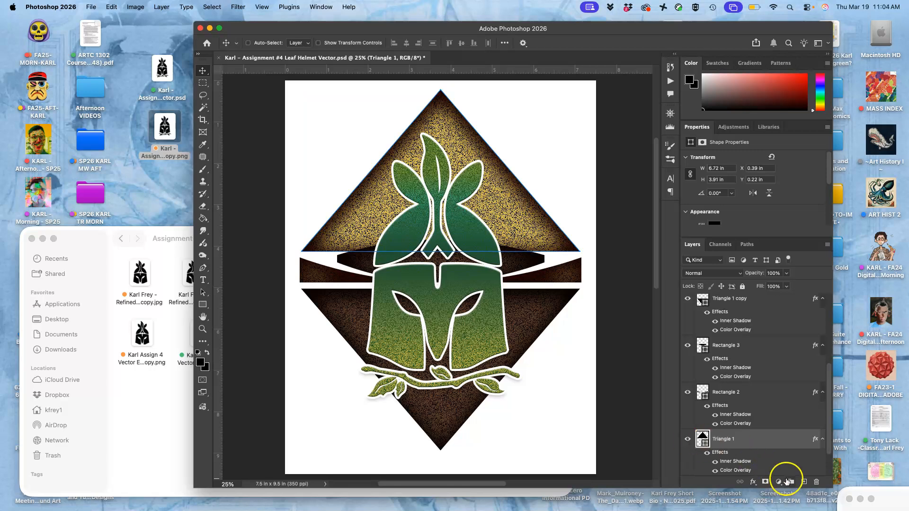
pyautogui.scroll(-2, 753, 440)
pyautogui.scroll(-1, 754, 442)
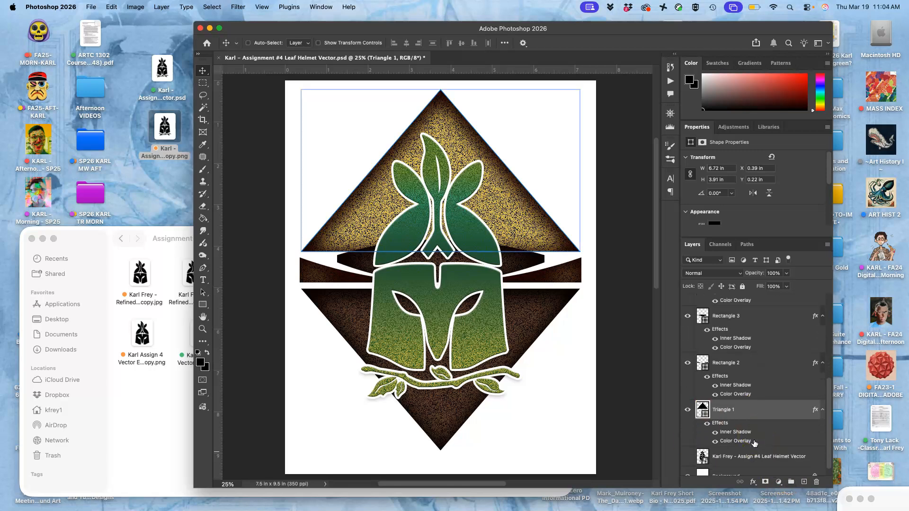
pyautogui.click(688, 411)
pyautogui.click(688, 411)
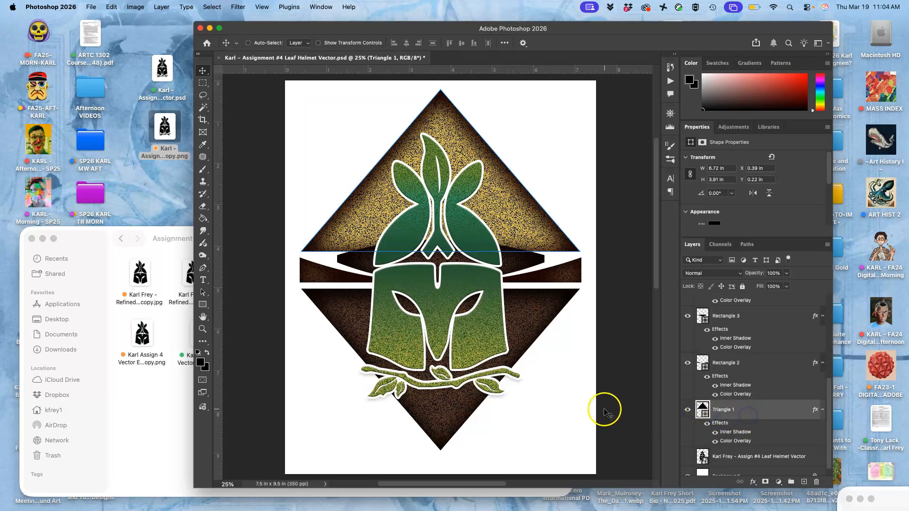
pyautogui.click(723, 426)
pyautogui.doubleClick(746, 417)
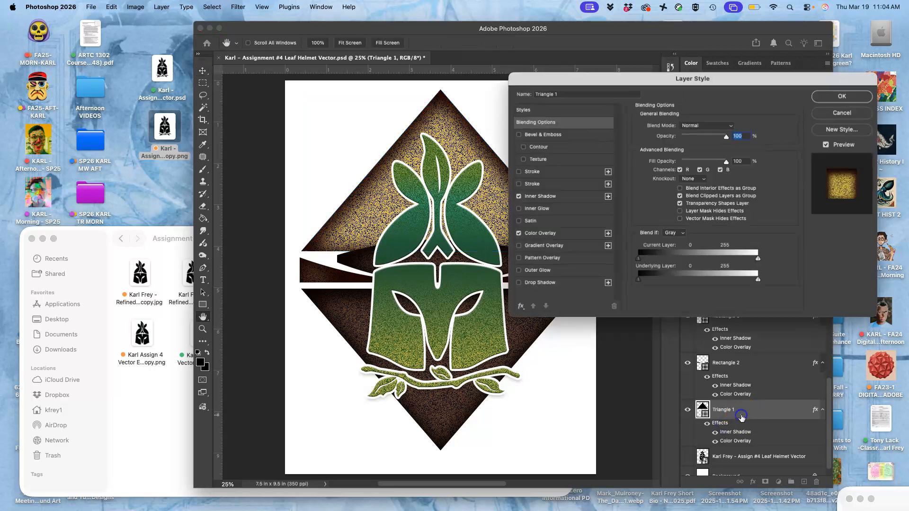
pyautogui.click(851, 97)
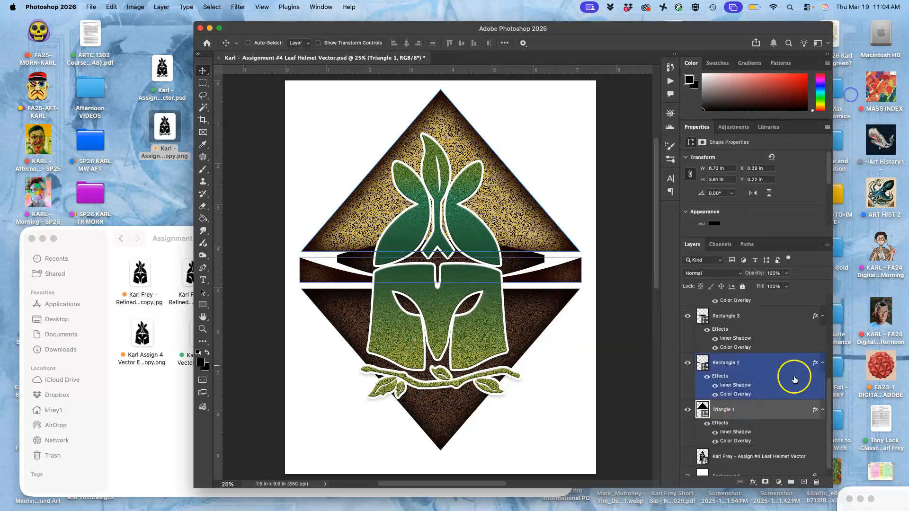
# Step: Copy Triangle 1's layer style and paste it onto the Rectangle 2 bar
pyautogui.rightClick(756, 413)
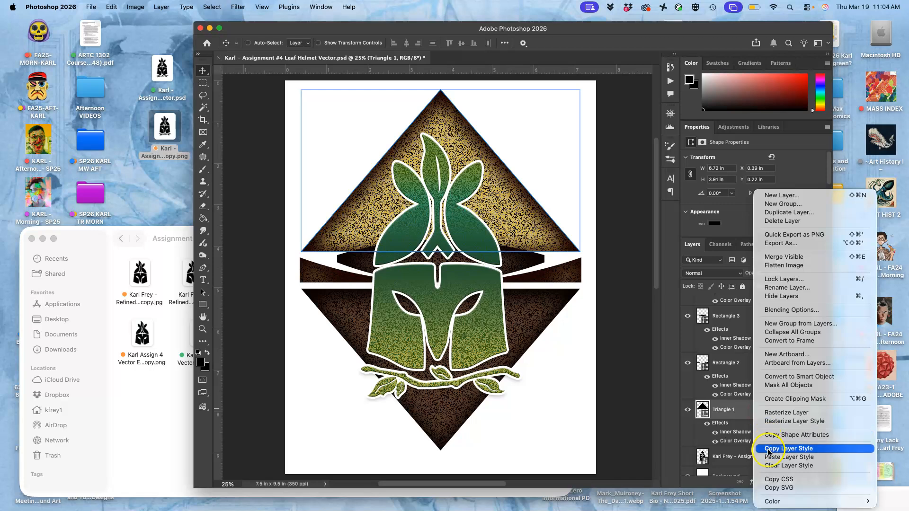
pyautogui.click(789, 448)
pyautogui.click(726, 376)
pyautogui.click(762, 408)
pyautogui.click(696, 366)
pyautogui.click(688, 364)
pyautogui.click(689, 366)
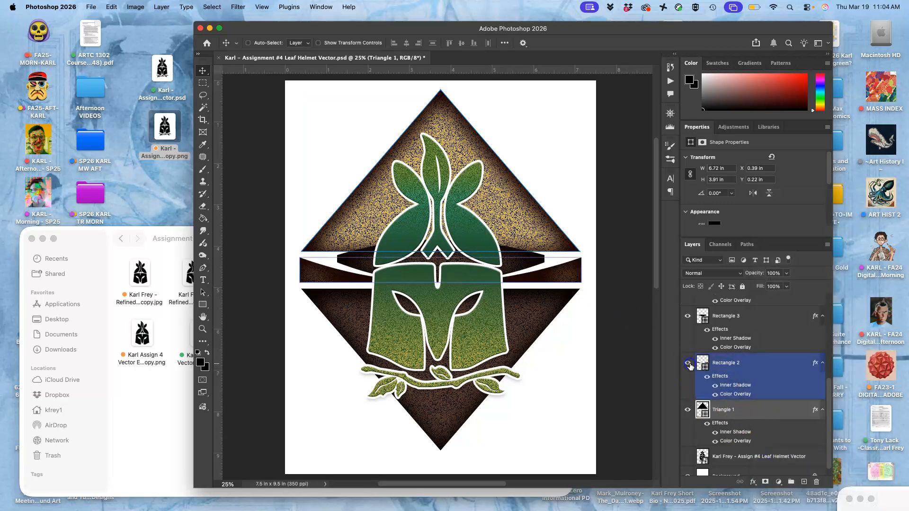
pyautogui.click(756, 367)
pyautogui.rightClick(756, 367)
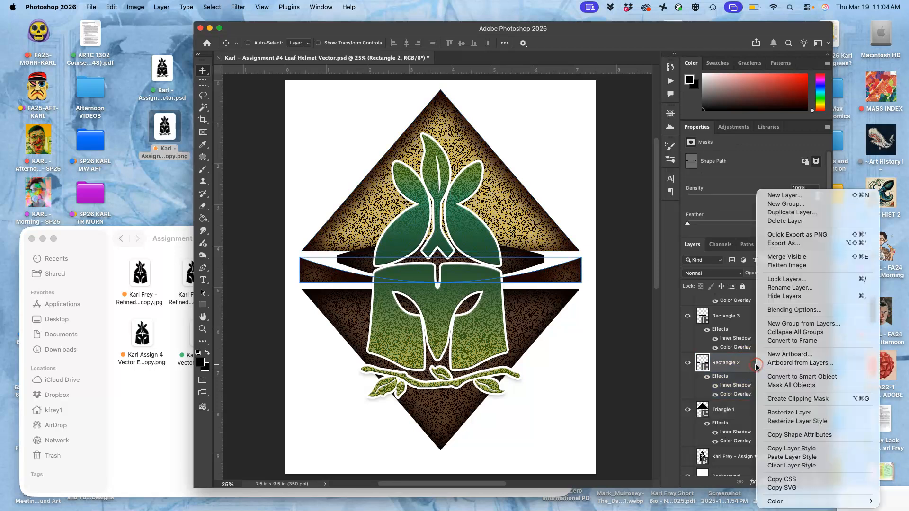
pyautogui.click(778, 458)
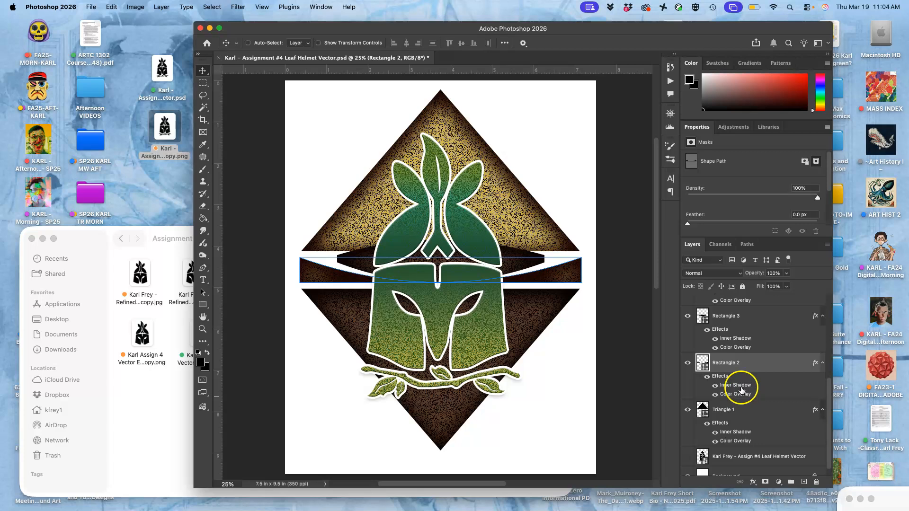
# Step: Keep Rectangle 2's gold Dissolve color overlay and set its opacity to 81%
pyautogui.doubleClick(735, 395)
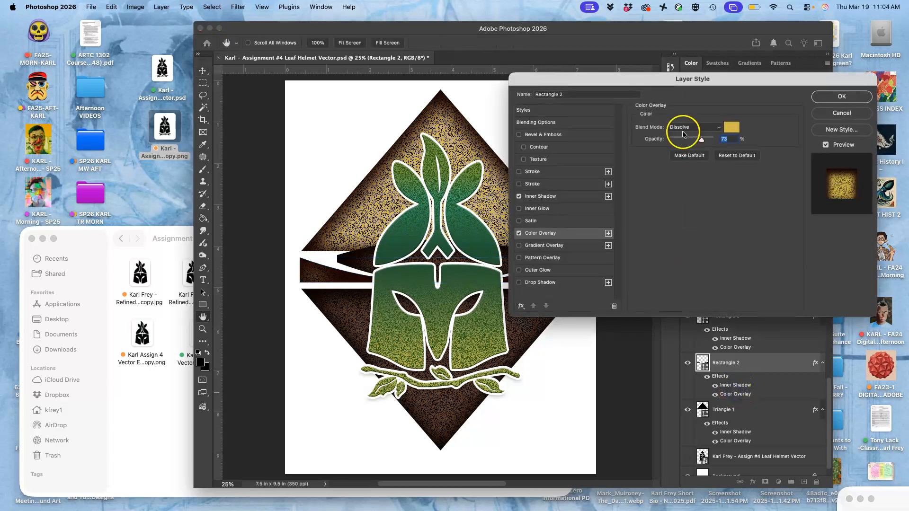
pyautogui.click(732, 125)
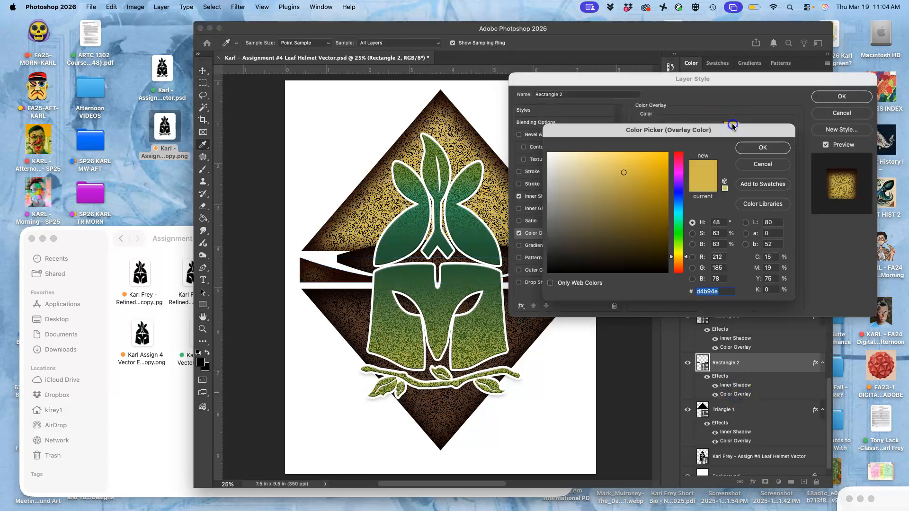
pyautogui.click(745, 147)
pyautogui.moveTo(706, 144); pyautogui.dragTo(702, 141)
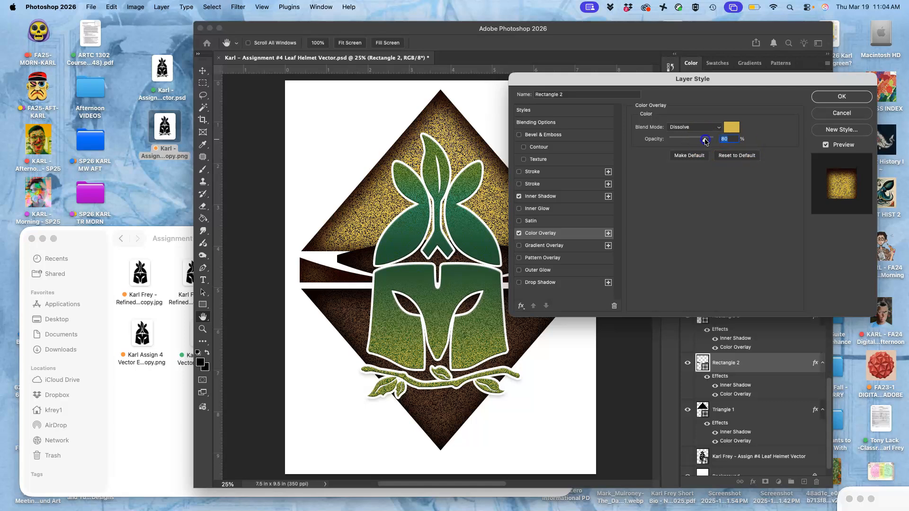
pyautogui.click(842, 96)
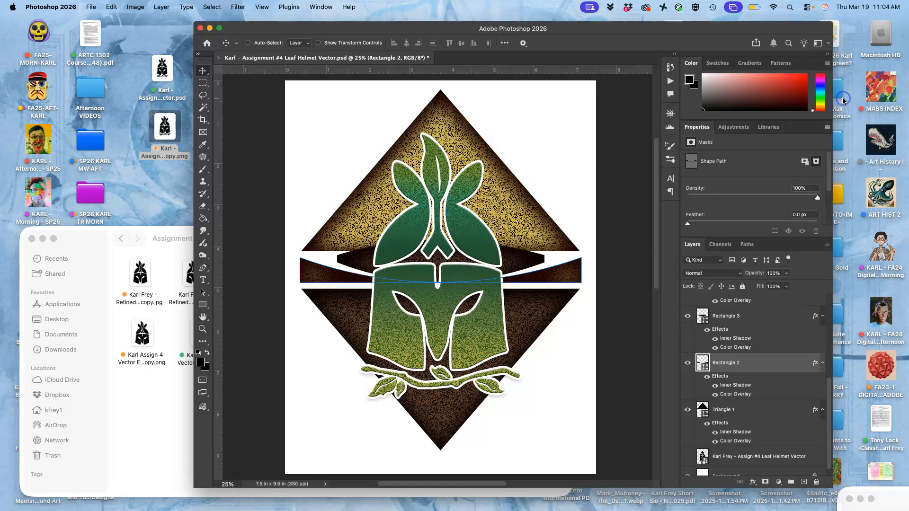
pyautogui.click(706, 377)
pyautogui.click(707, 377)
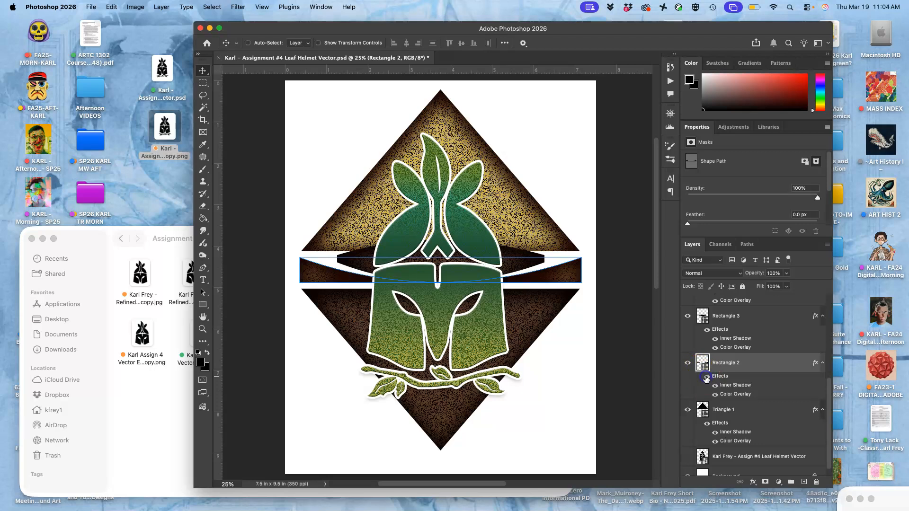
pyautogui.doubleClick(728, 395)
pyautogui.doubleClick(725, 138)
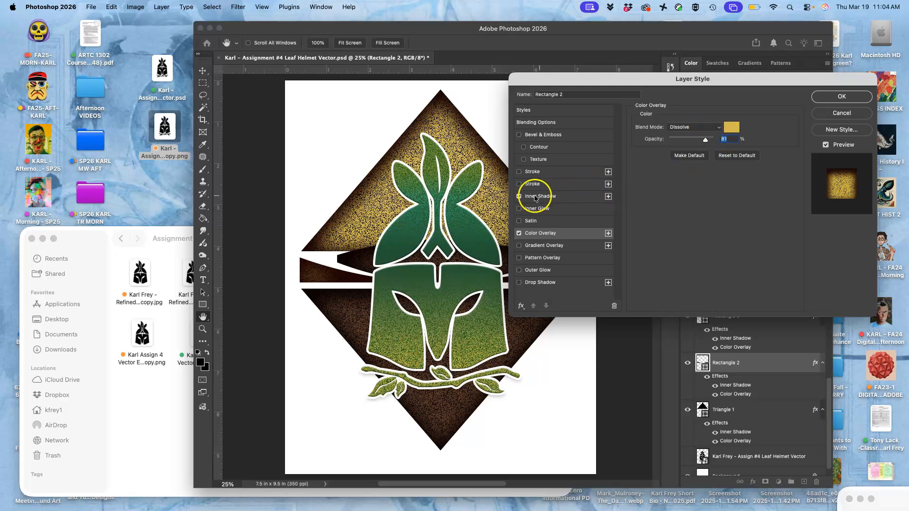
# Step: Set Rectangle 2's inner shadow to a 9 px distance and a 114 px size
pyautogui.click(519, 196)
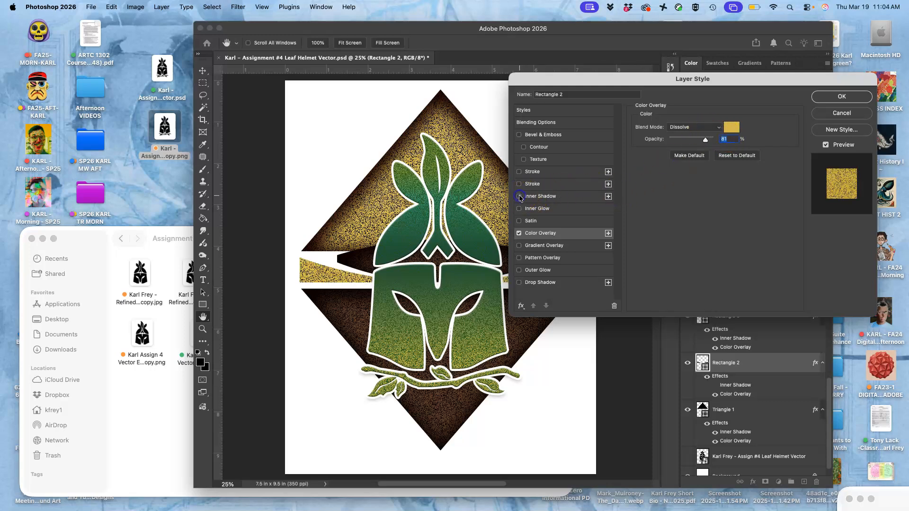
pyautogui.click(548, 197)
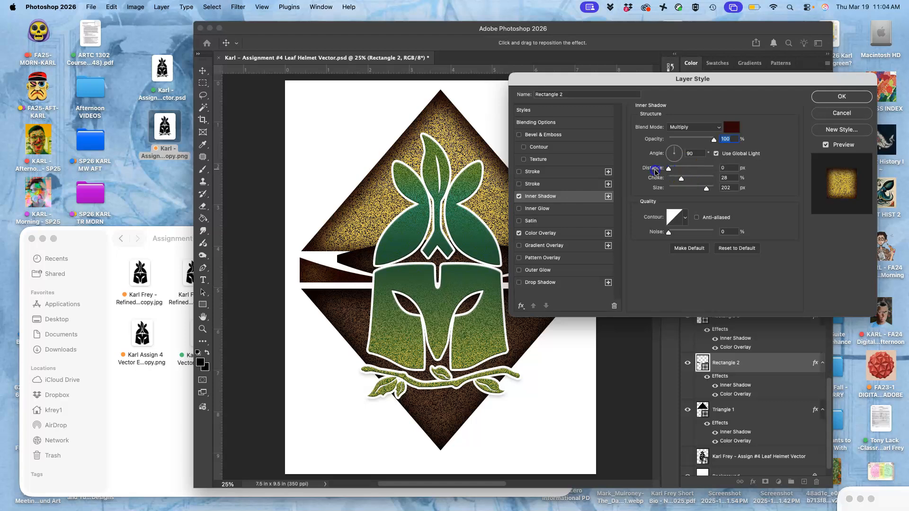
pyautogui.moveTo(705, 190)
pyautogui.mouseDown()
pyautogui.moveTo(677, 190)
pyautogui.moveTo(689, 190)
pyautogui.mouseUp()
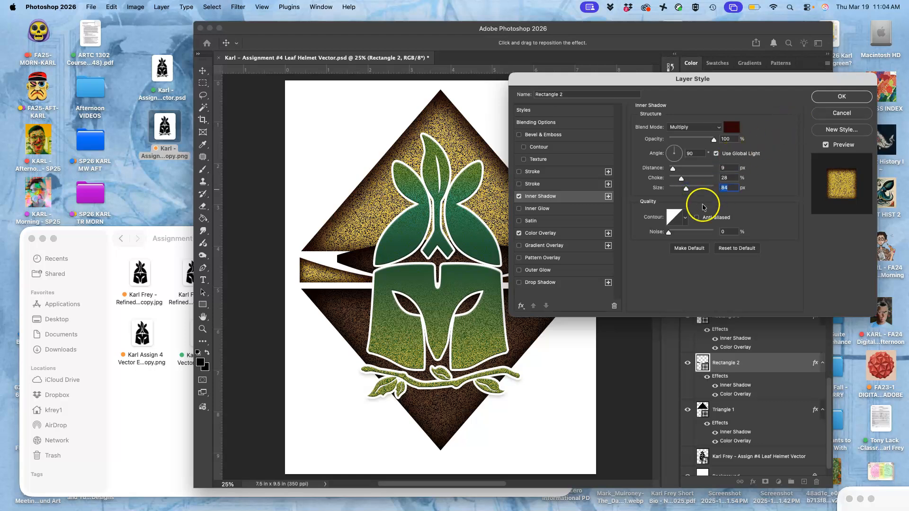
pyautogui.moveTo(686, 190); pyautogui.dragTo(691, 190)
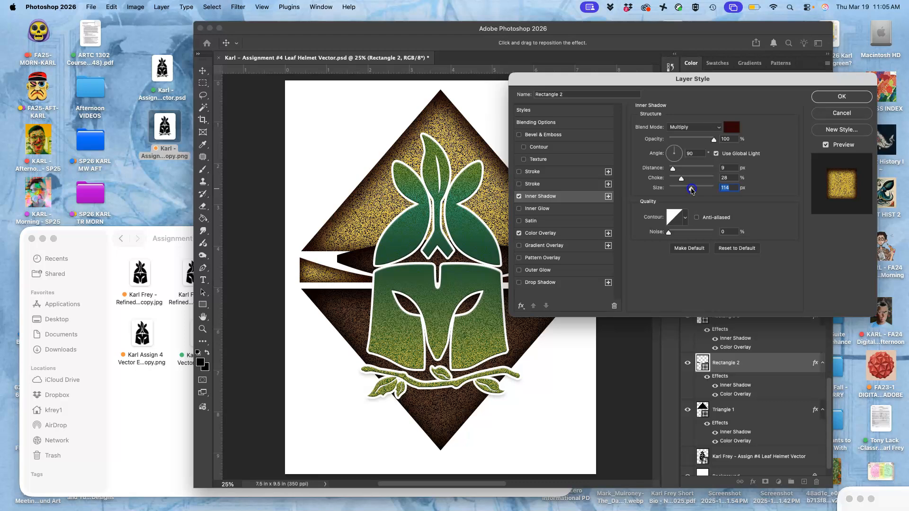
pyautogui.click(841, 96)
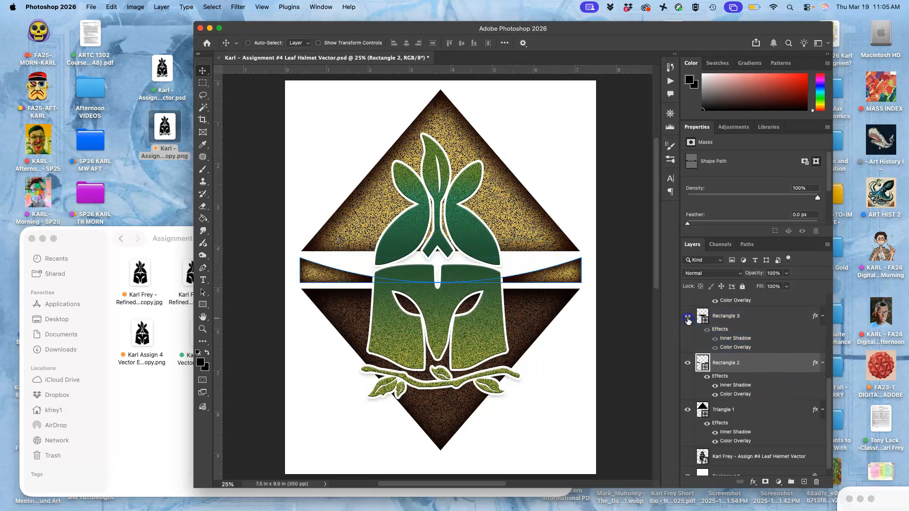
# Step: Add a white 27 px outside stroke to the Rectangle 3 bar
pyautogui.click(753, 317)
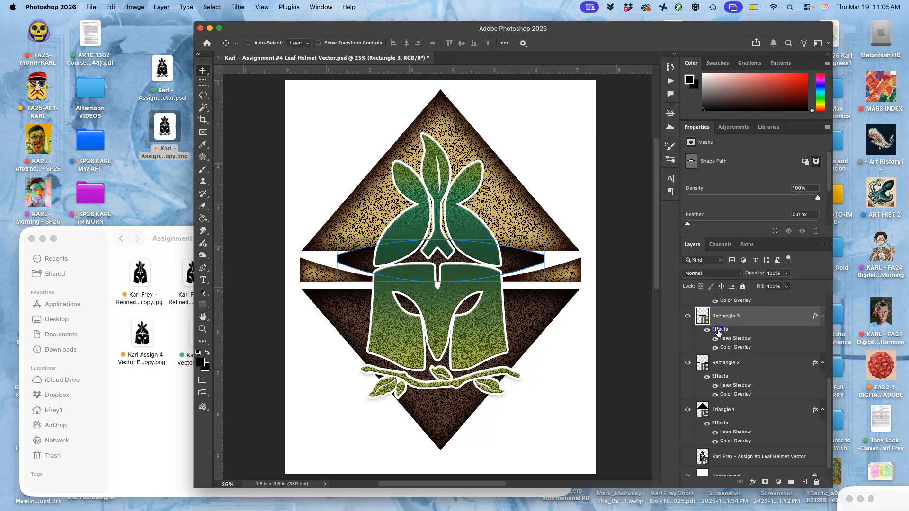
pyautogui.doubleClick(718, 331)
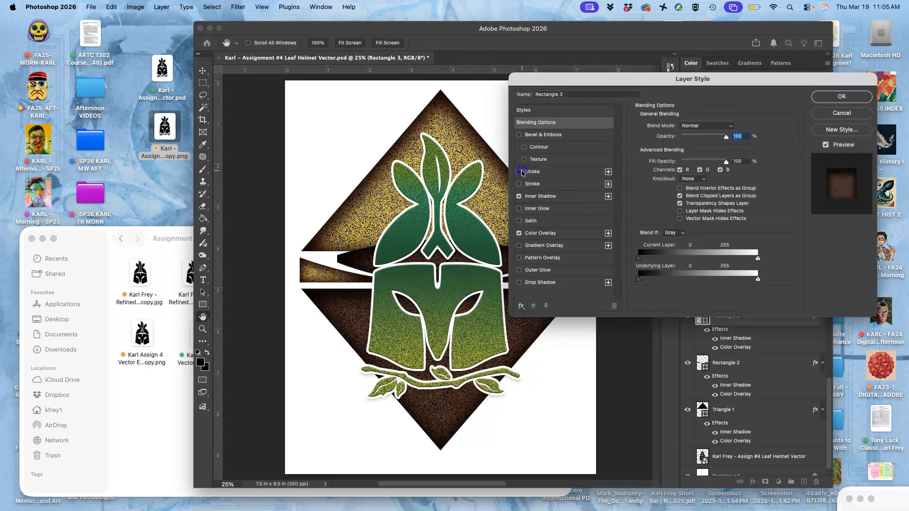
pyautogui.click(542, 172)
pyautogui.moveTo(675, 126)
pyautogui.mouseDown()
pyautogui.moveTo(685, 127)
pyautogui.moveTo(676, 131)
pyautogui.mouseUp()
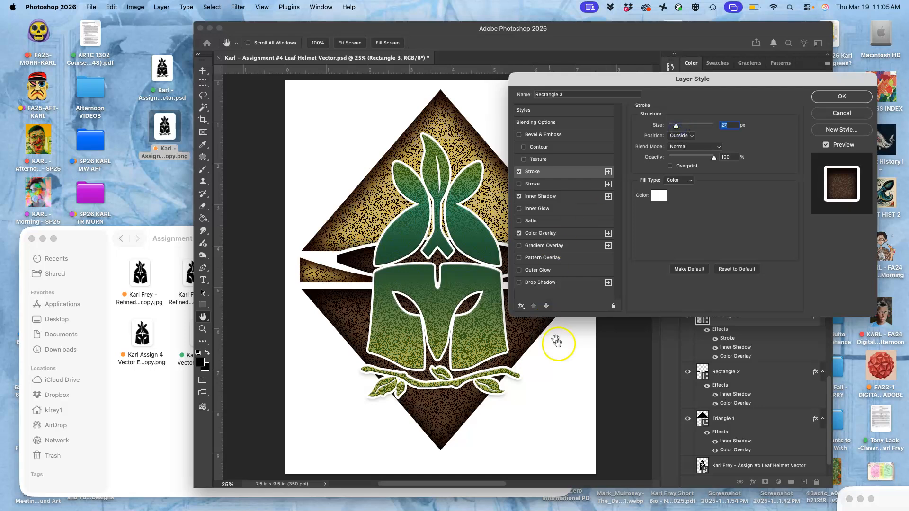
pyautogui.click(835, 97)
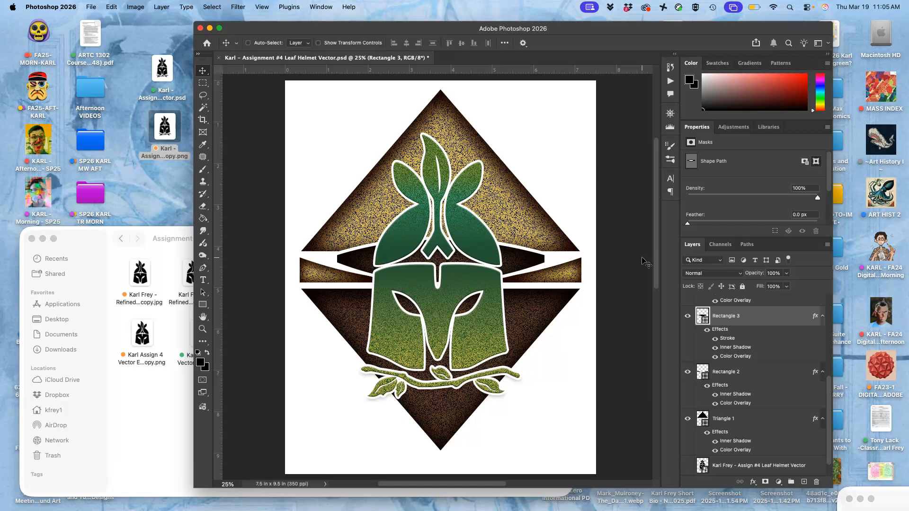
# Step: Group the four background shape layers, from Triangle 1 copy down to Triangle 1, keeping the group at 100% opacity
pyautogui.press('super+minus')
pyautogui.press('super+minus')
pyautogui.click(644, 368)
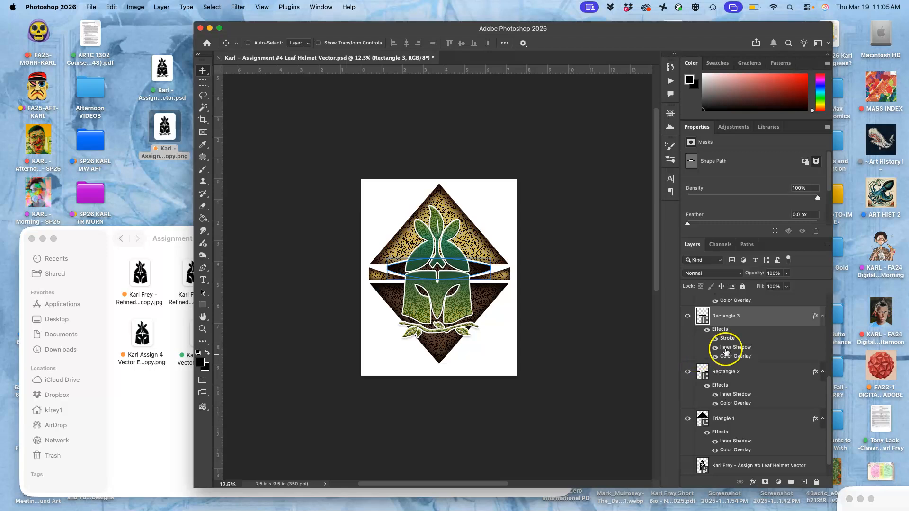
pyautogui.click(754, 409)
pyautogui.scroll(-2, 754, 410)
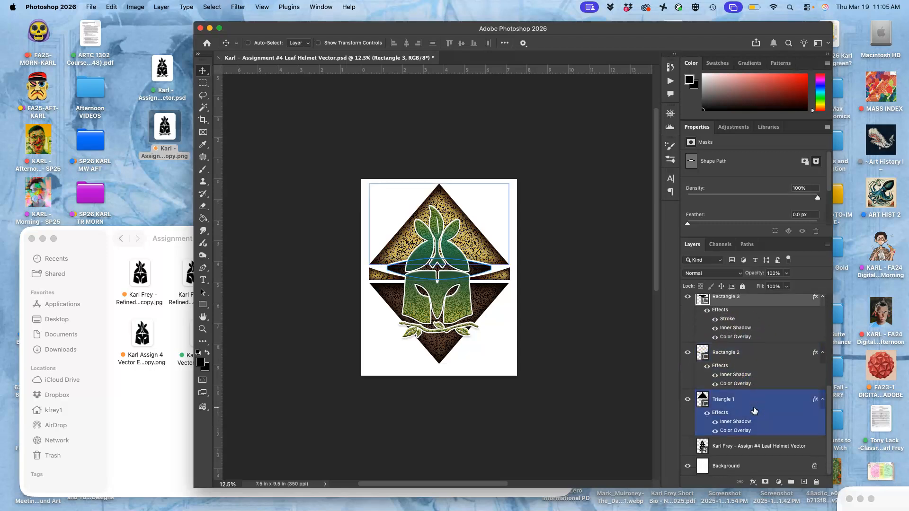
pyautogui.scroll(4, 754, 411)
pyautogui.keyDown('super'); pyautogui.click(758, 313); pyautogui.keyUp('super')
pyautogui.keyDown('super'); pyautogui.click(757, 417); pyautogui.keyUp('super')
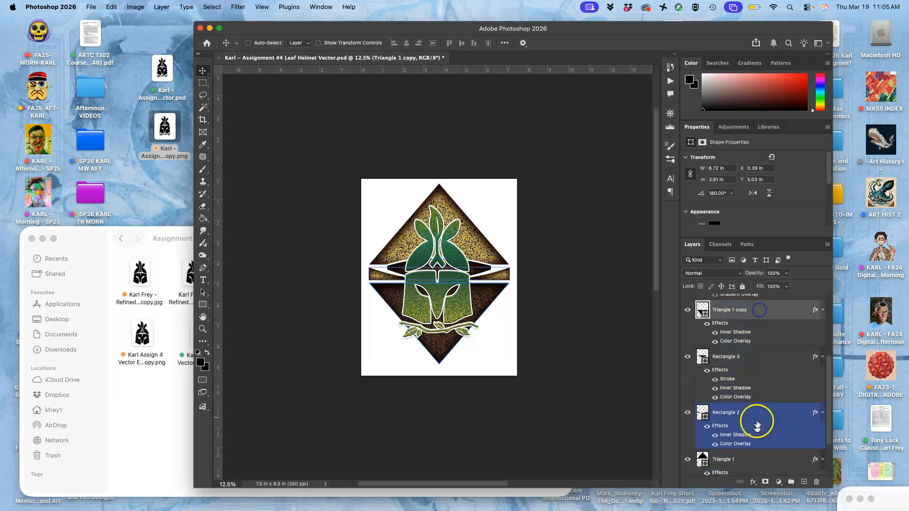
pyautogui.keyDown('super'); pyautogui.click(752, 459); pyautogui.keyUp('super')
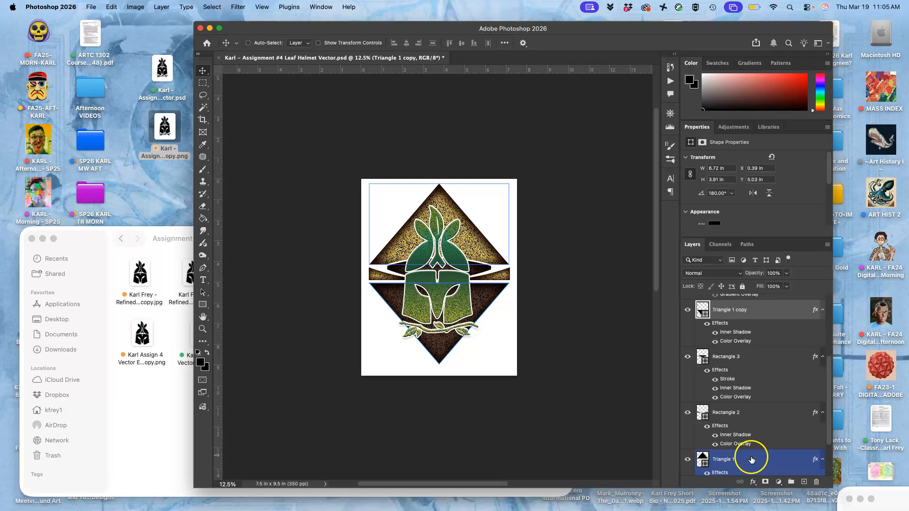
pyautogui.click(791, 482)
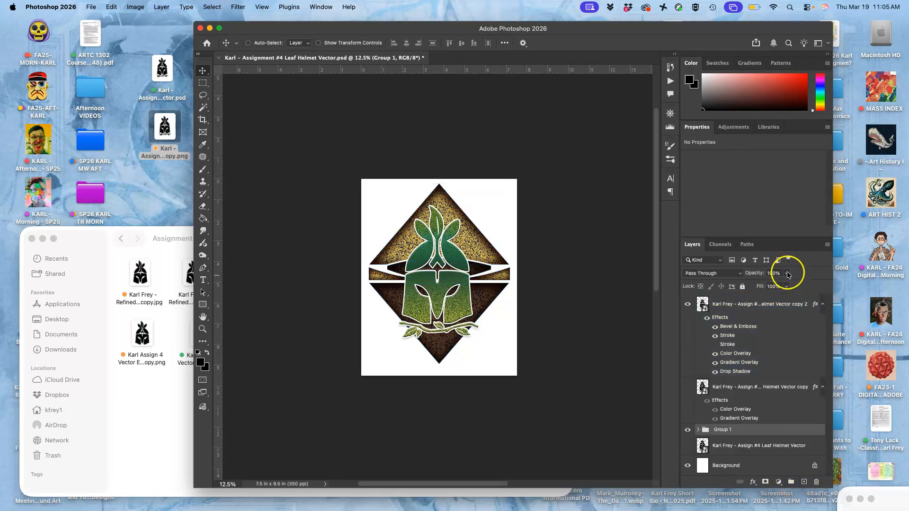
pyautogui.moveTo(776, 287); pyautogui.dragTo(797, 286)
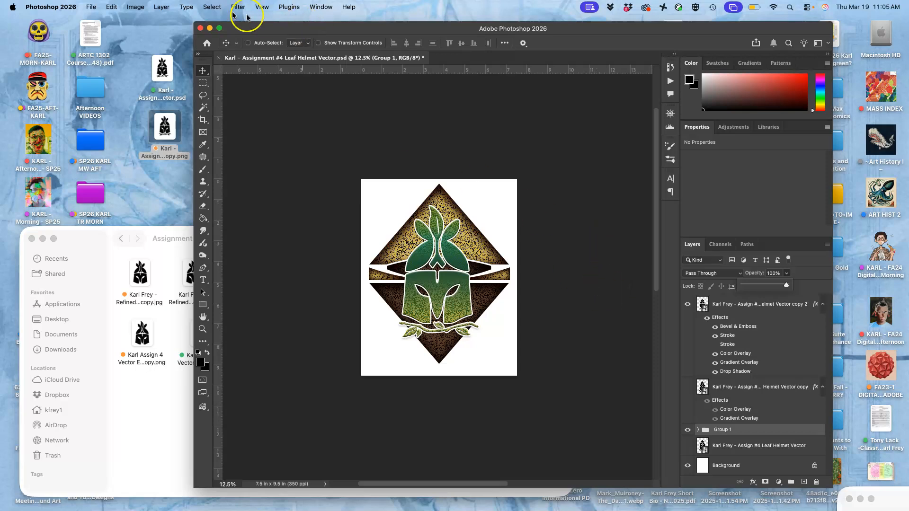
# Step: Add a Hue/Saturation adjustment layer above Group 1 in Normal mode at 100% opacity
pyautogui.click(161, 8)
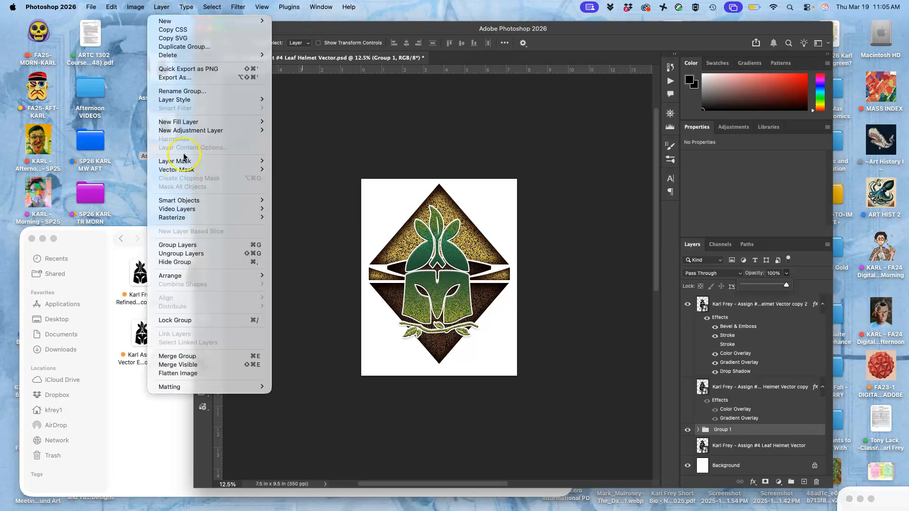
pyautogui.moveTo(186, 131)
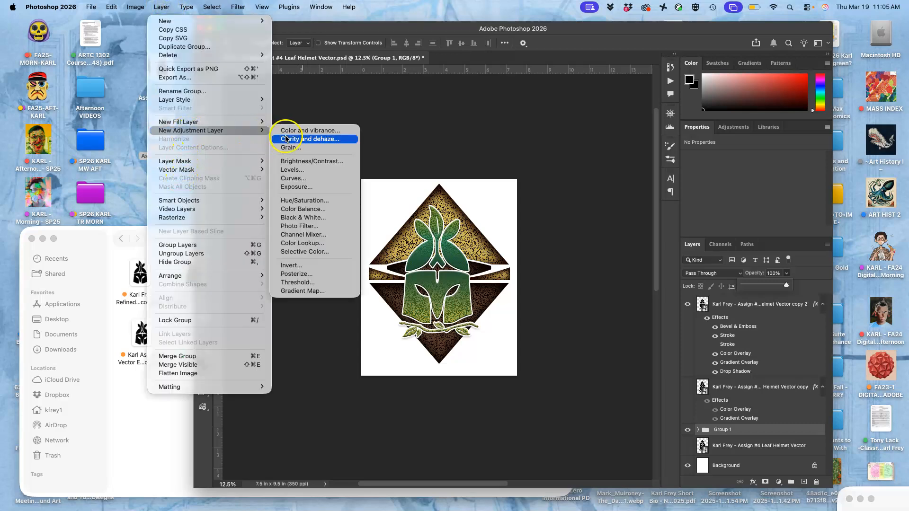
pyautogui.click(303, 201)
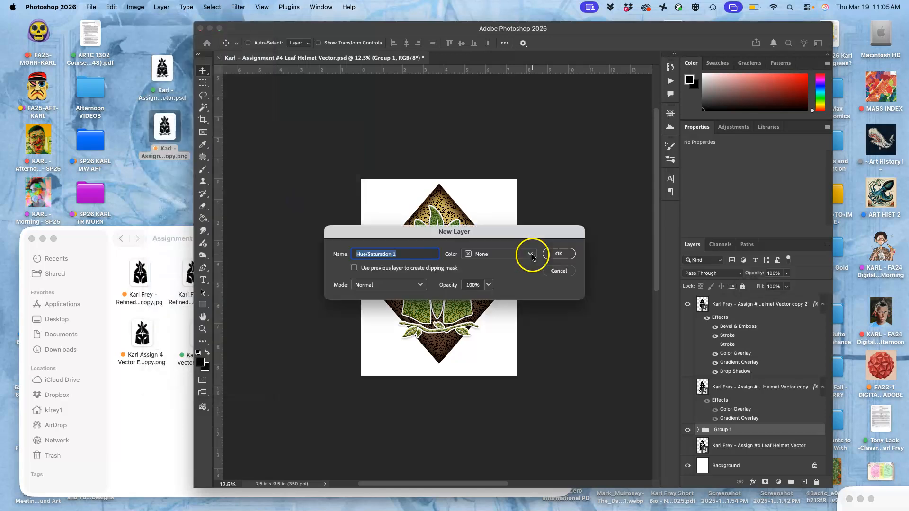
pyautogui.moveTo(513, 234); pyautogui.dragTo(698, 97)
pyautogui.click(746, 118)
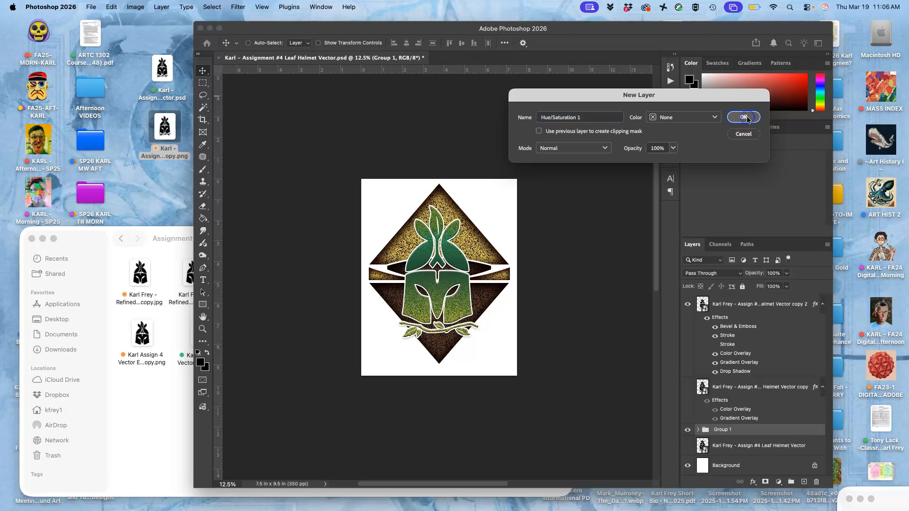
# Step: Try a hue of +36 and a changed saturation on the adjustment layer, and delete that layer
pyautogui.moveTo(750, 205); pyautogui.dragTo(773, 204)
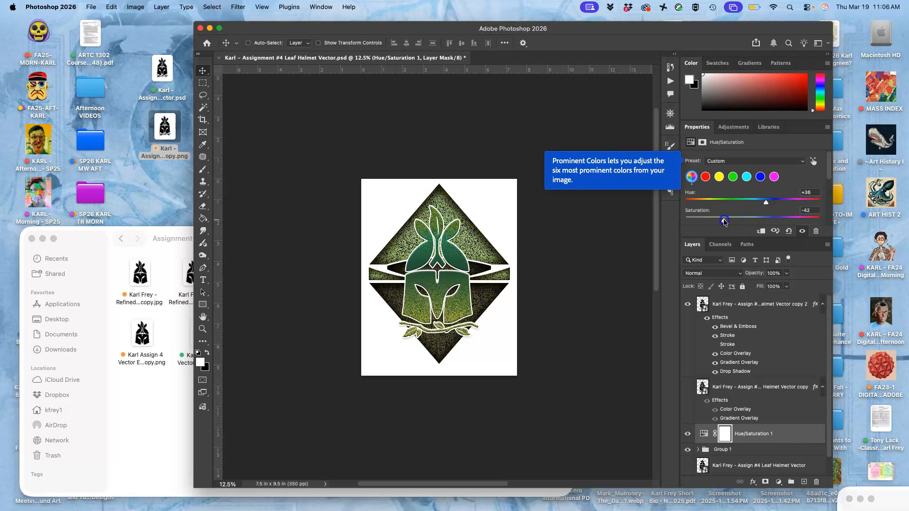
pyautogui.moveTo(753, 219); pyautogui.dragTo(764, 218)
pyautogui.click(643, 186)
pyautogui.click(785, 432)
pyautogui.press('Delete')
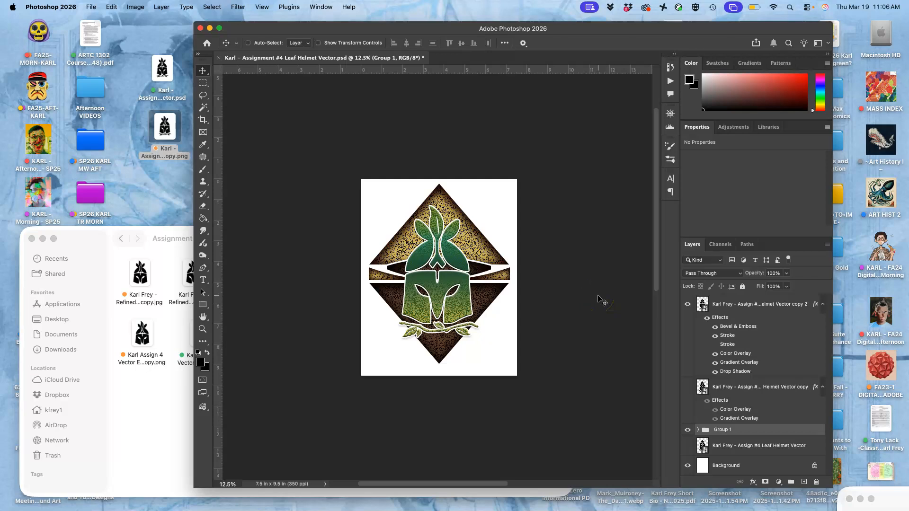
# Step: Move Group 1 directly below the Leaf Helmet Vector copy 2 layer and hide the group
pyautogui.moveTo(735, 354); pyautogui.dragTo(756, 388)
pyautogui.moveTo(686, 325); pyautogui.dragTo(724, 374)
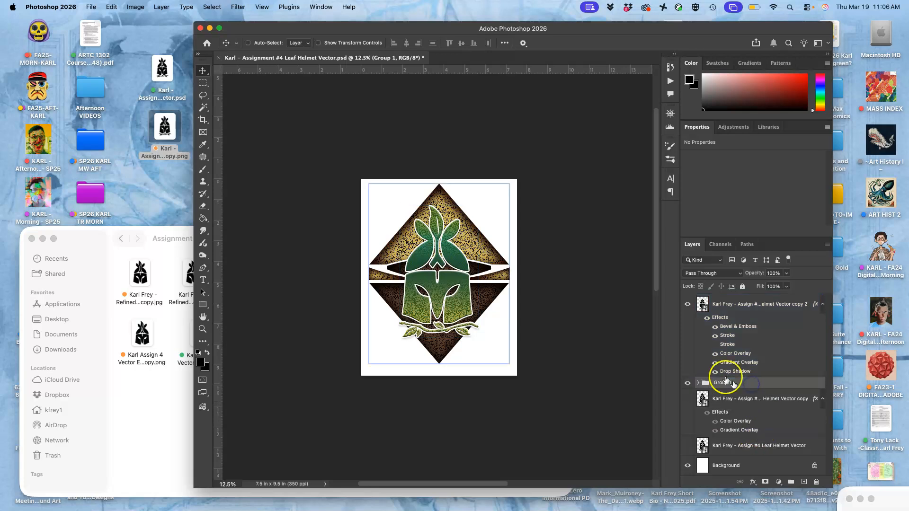
pyautogui.click(687, 383)
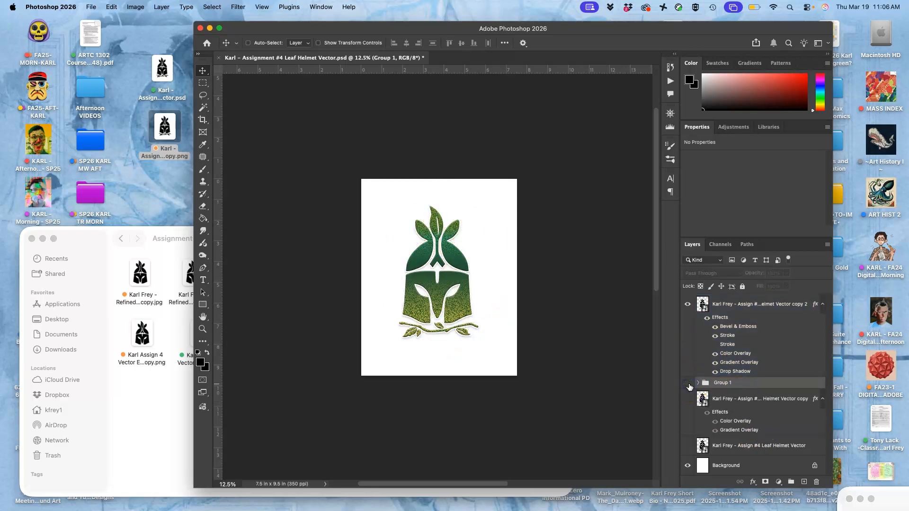
# Step: Compare the Helmet Vector copy with copy 2 by toggling their visibility, leaving only copy 2 shown
pyautogui.click(689, 403)
pyautogui.click(687, 304)
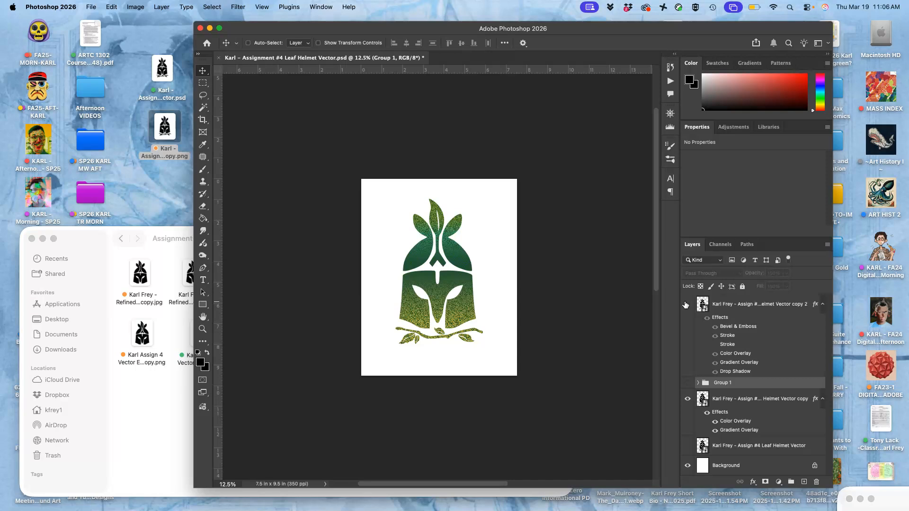
pyautogui.click(687, 304)
pyautogui.click(688, 398)
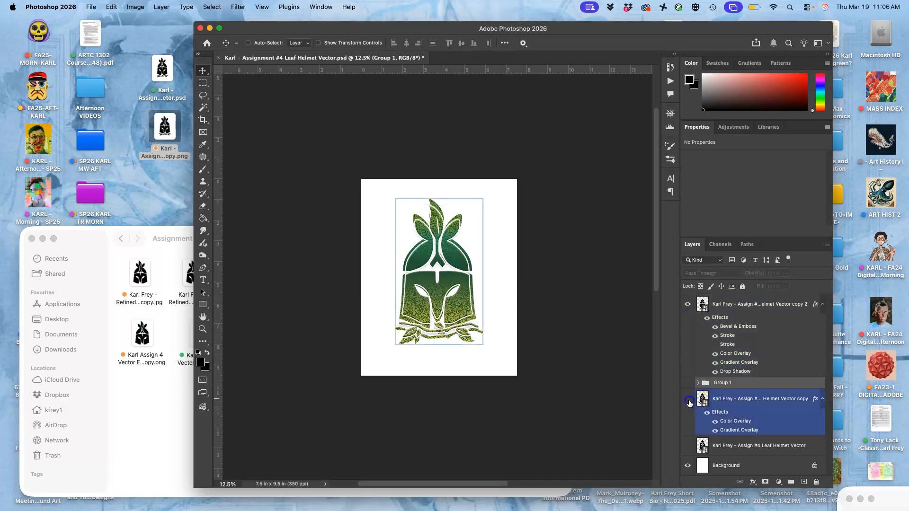
# Step: Examine the effects on the helmet and branch up close, and make Group 1 visible again
pyautogui.press('super+equal')
pyautogui.press('super+equal')
pyautogui.press('super+equal')
pyautogui.press('super+equal')
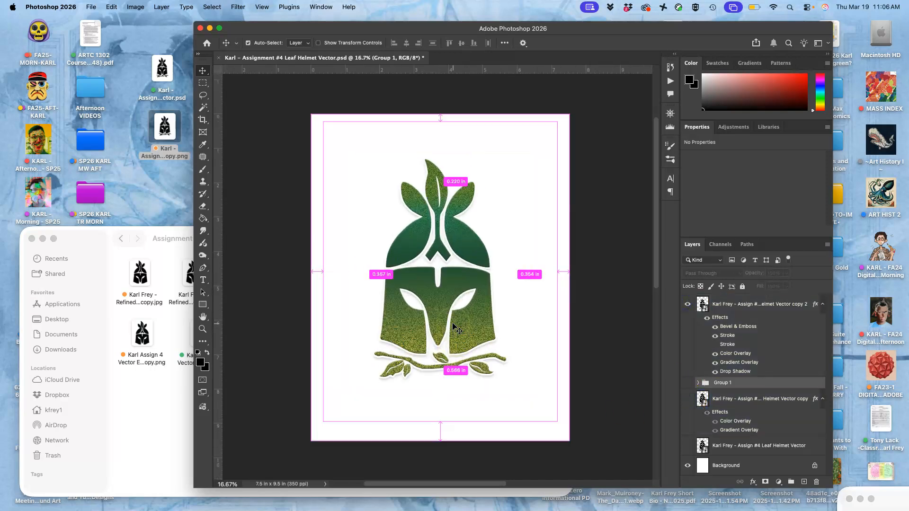
pyautogui.scroll(-5, 510, 330)
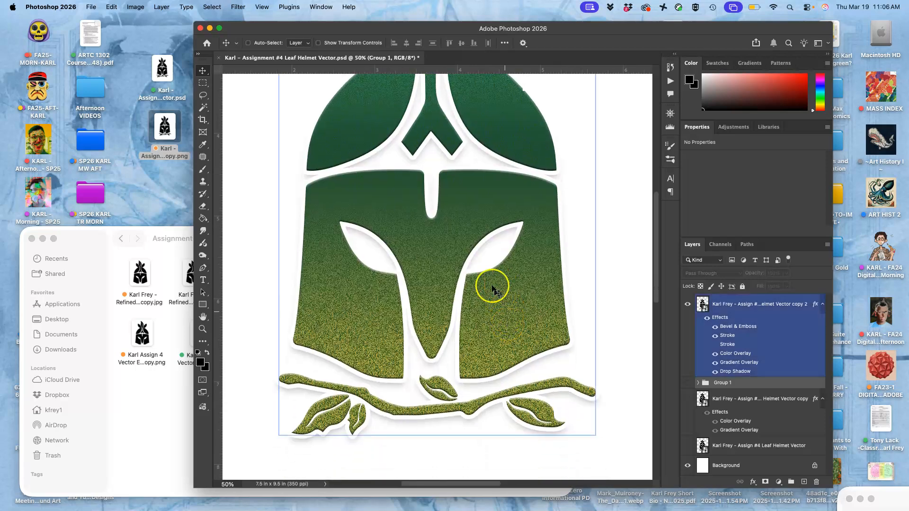
pyautogui.scroll(3, 480, 321)
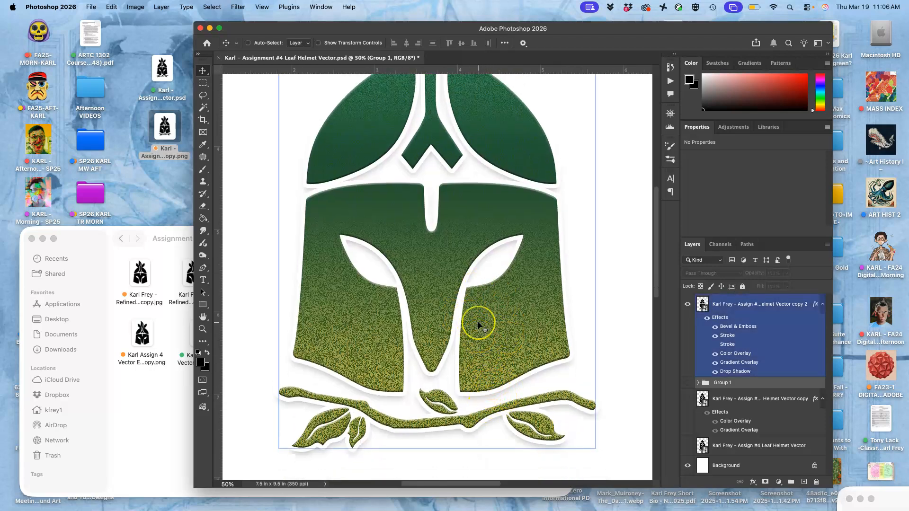
pyautogui.press('super+minus')
pyautogui.press('super+minus')
pyautogui.moveTo(700, 335); pyautogui.dragTo(693, 388)
pyautogui.click(687, 383)
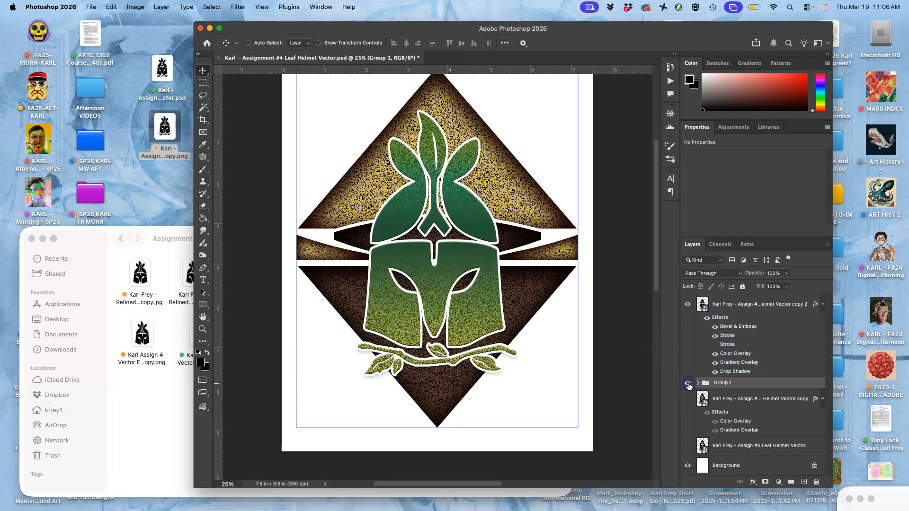